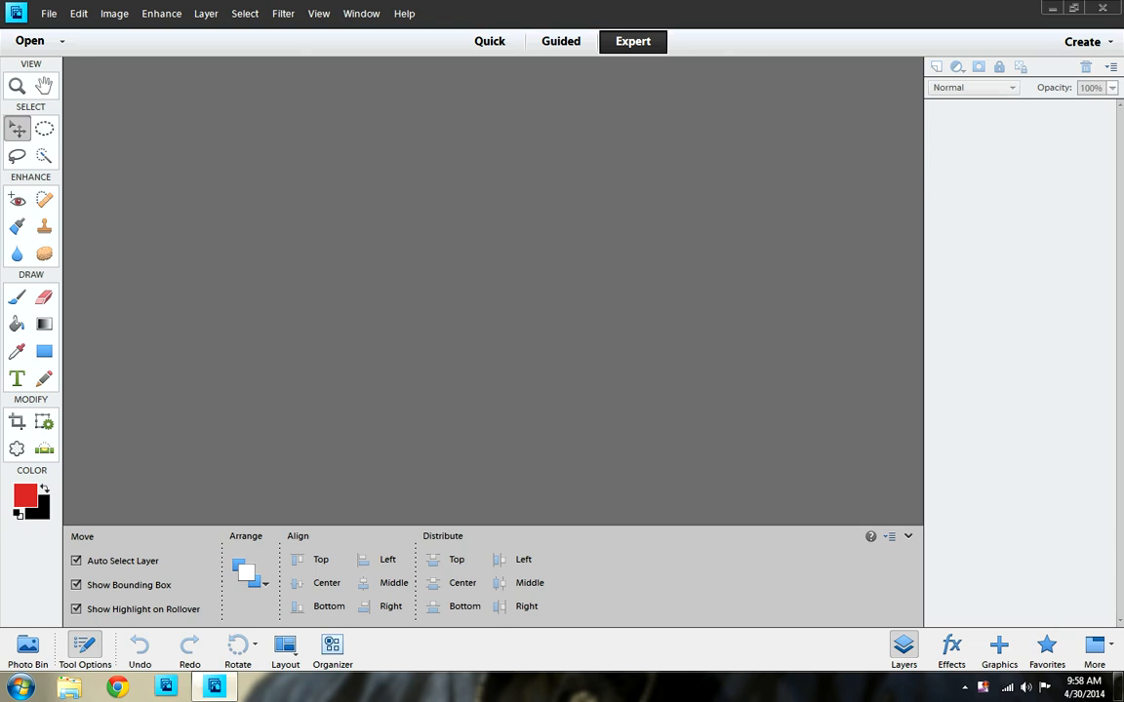
Create a new blank document with the Photo preset at Portrait, 4 x 6 size.
left_click(48, 13)
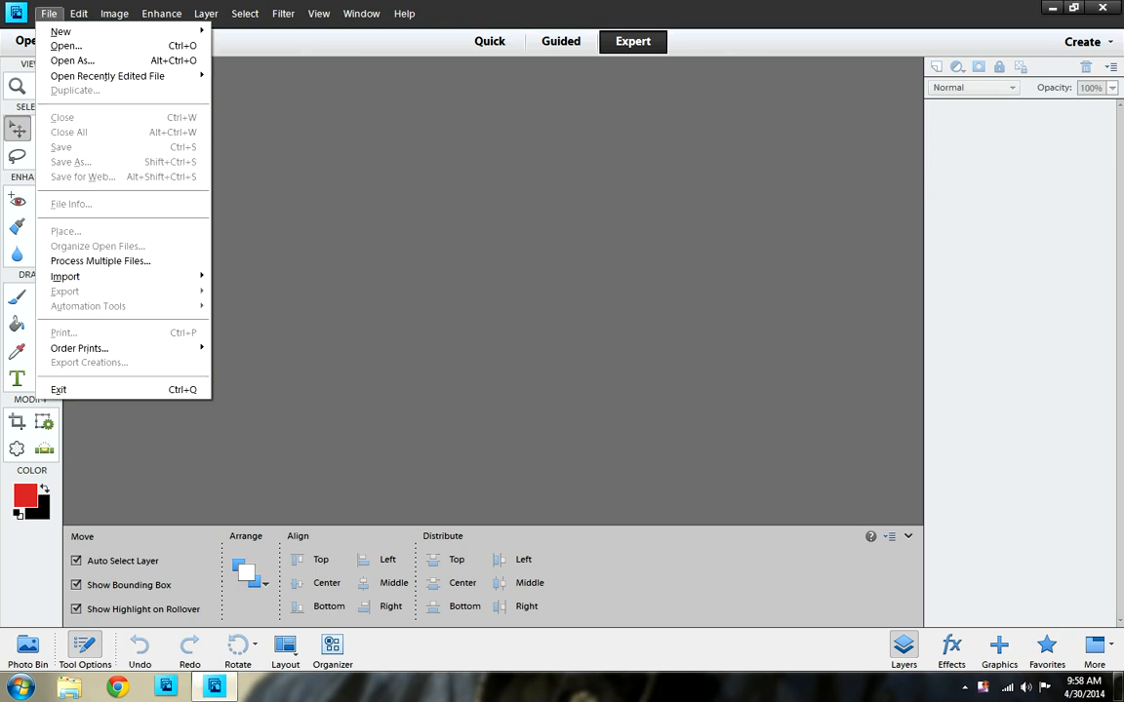
mouse_move(60, 32)
left_click(246, 31)
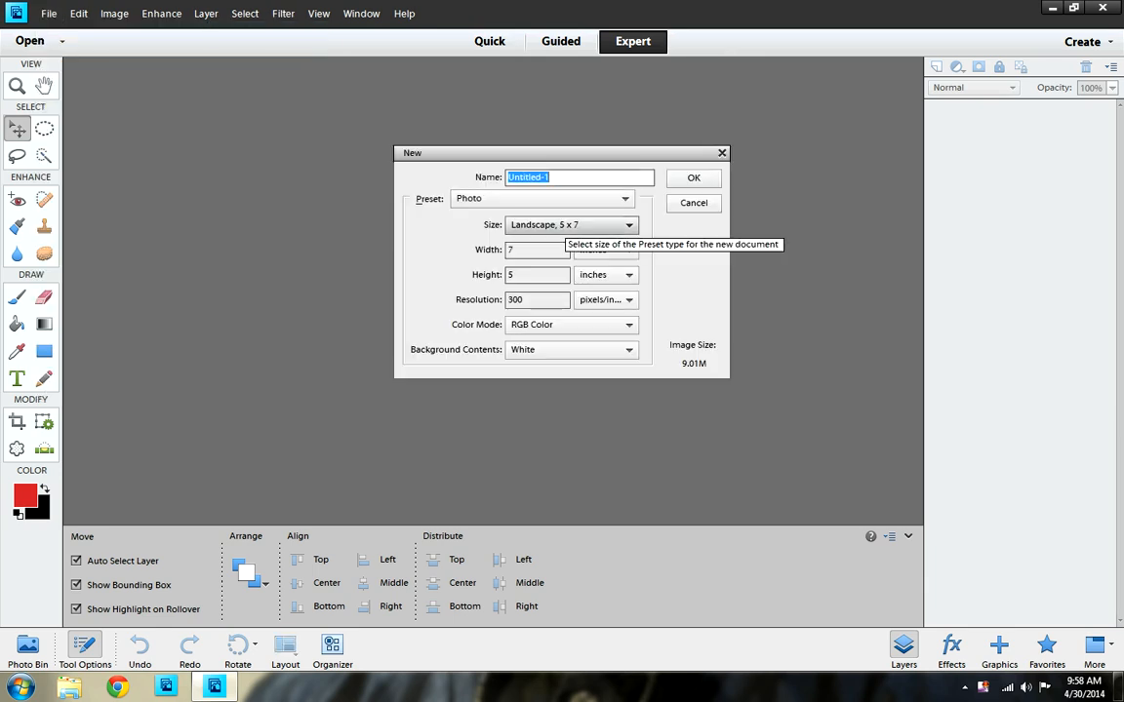
left_click(605, 226)
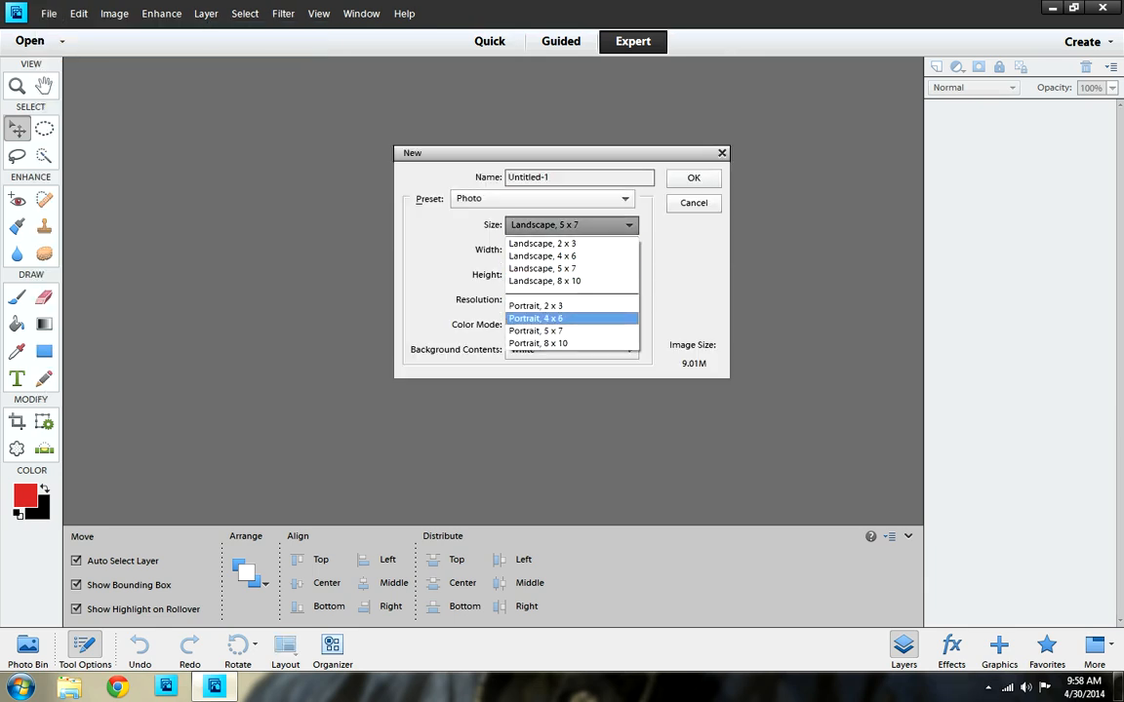
left_click(535, 318)
left_click(694, 178)
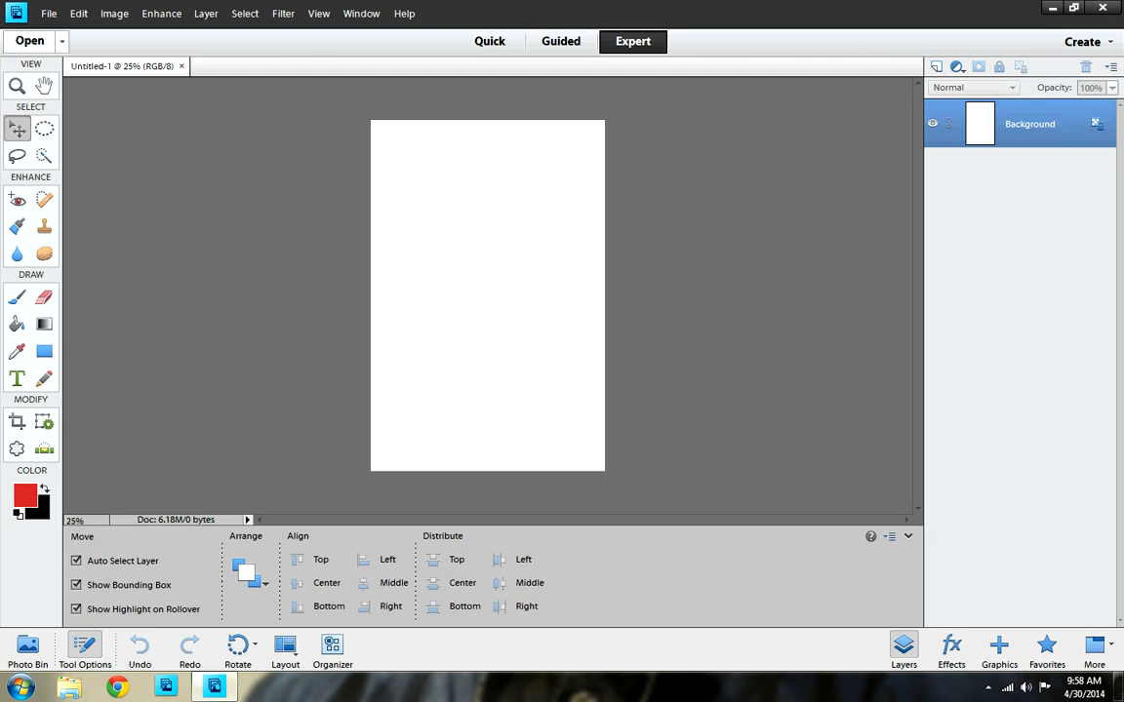
Open the chevron-red-white-and-blue image from the Frozen folder.
left_click(30, 40)
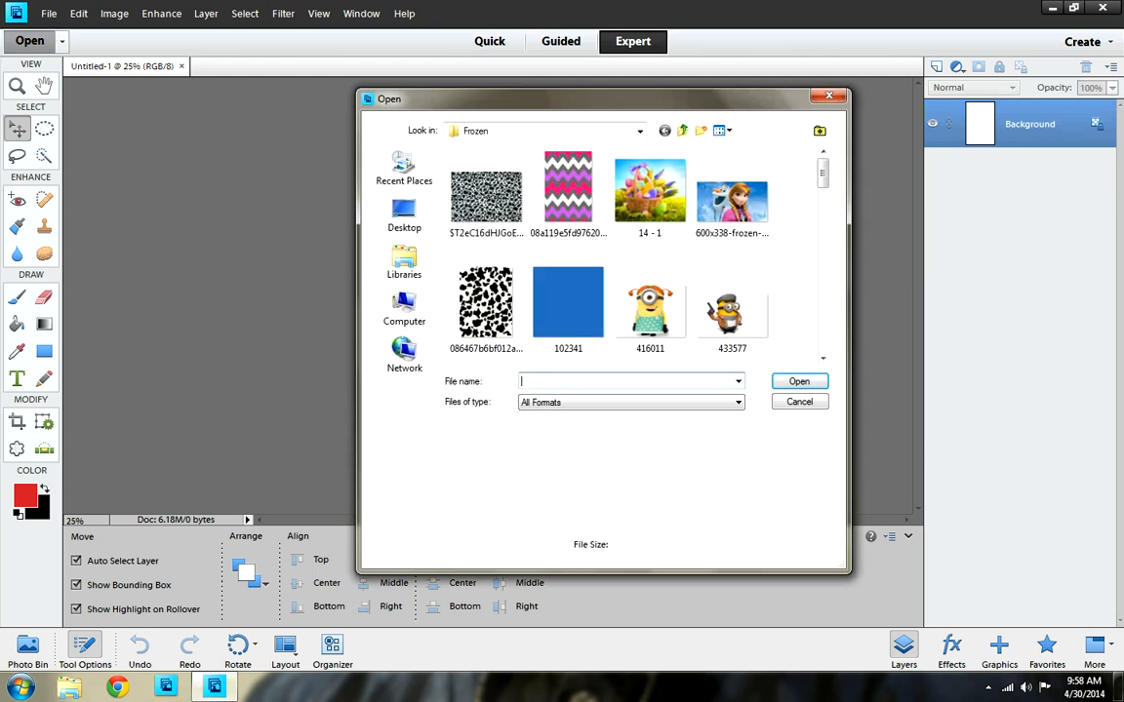
left_click_drag(822, 173, 823, 234)
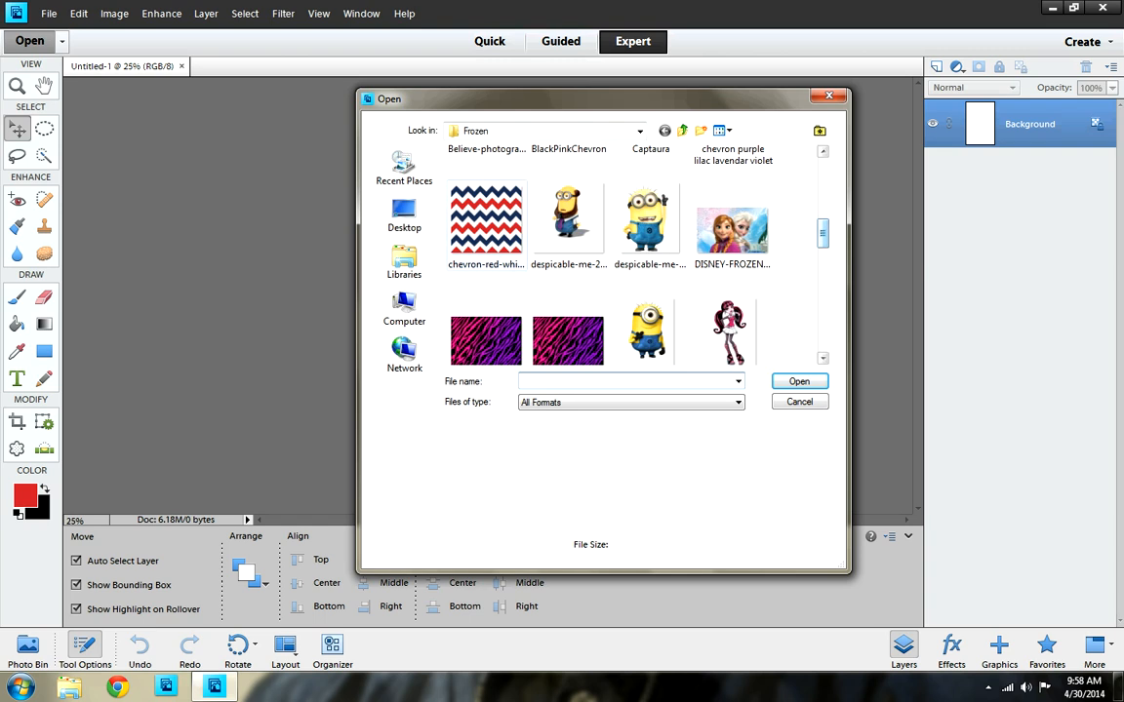
double_click(487, 221)
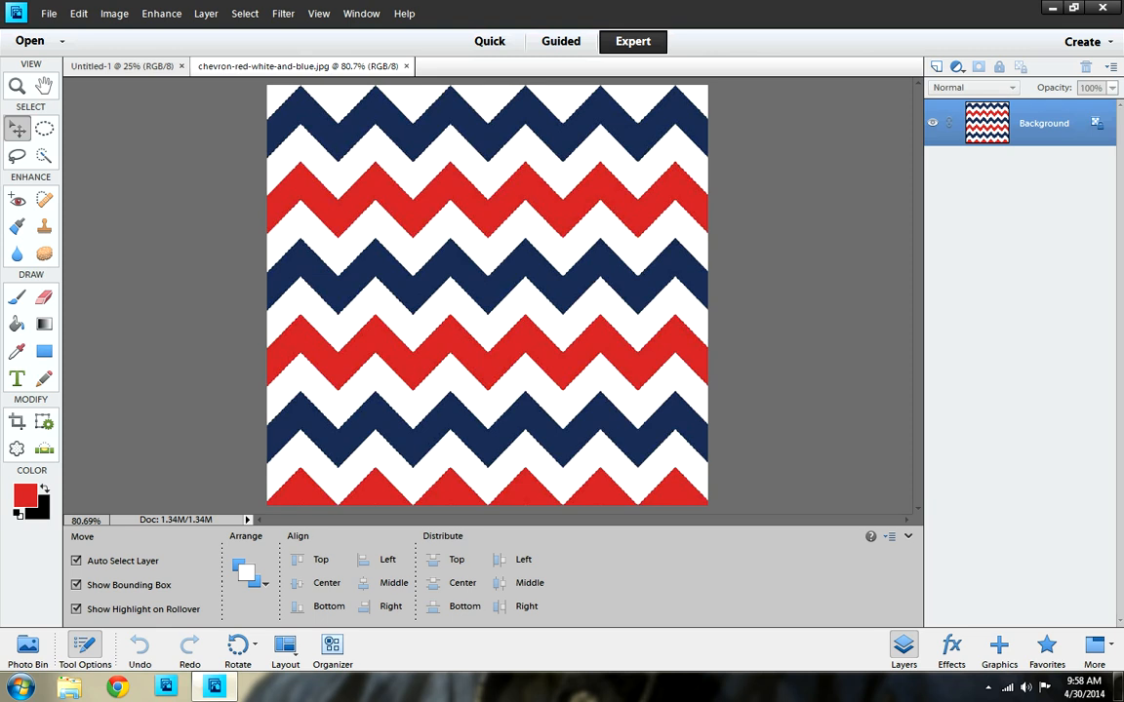
Duplicate the chevron image's Background layer into the Untitled-1 document as Background copy.
right_click(986, 128)
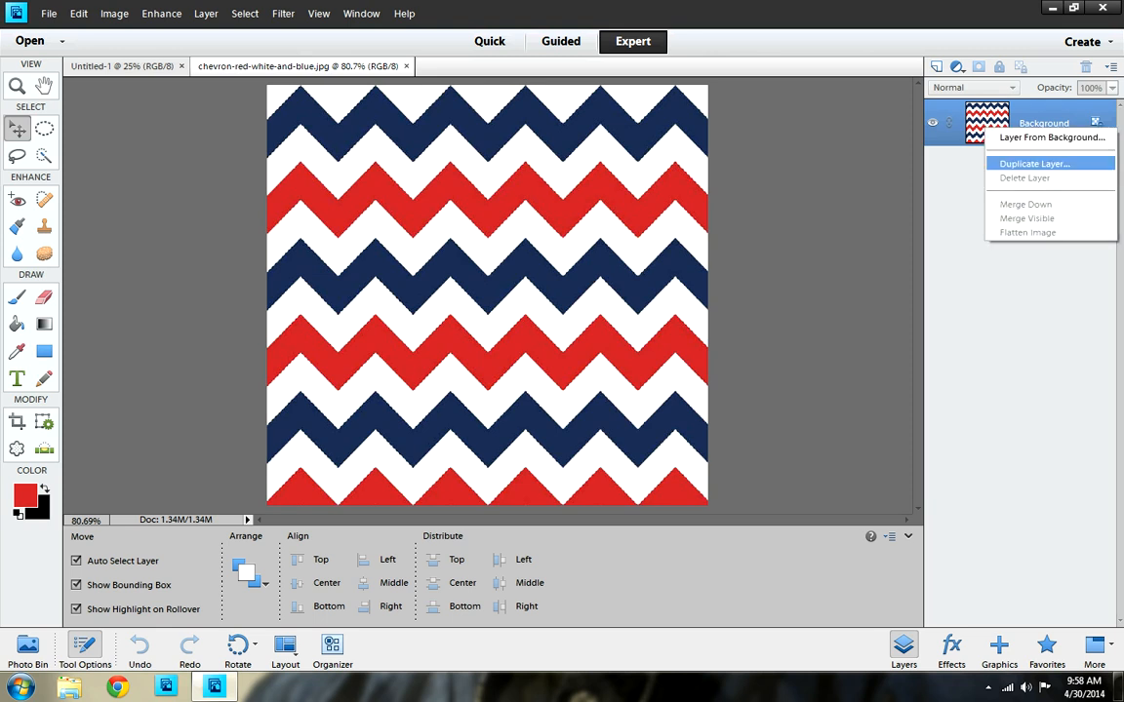
left_click(1035, 164)
left_click(554, 267)
left_click(502, 285)
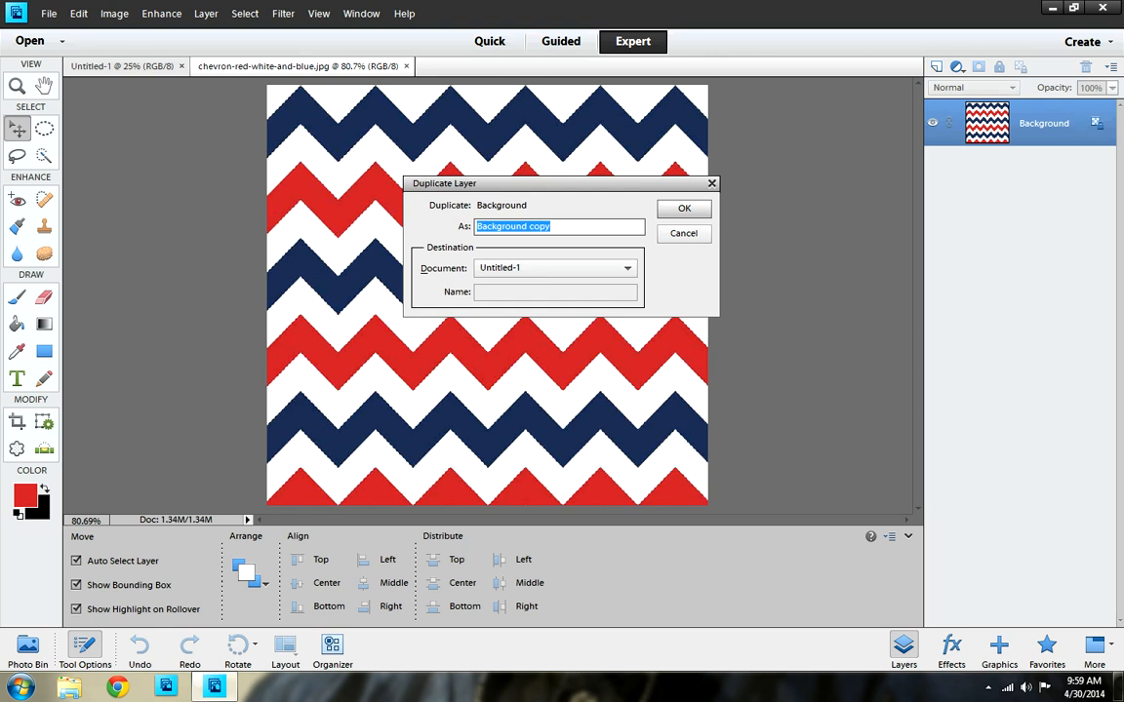
key("Return")
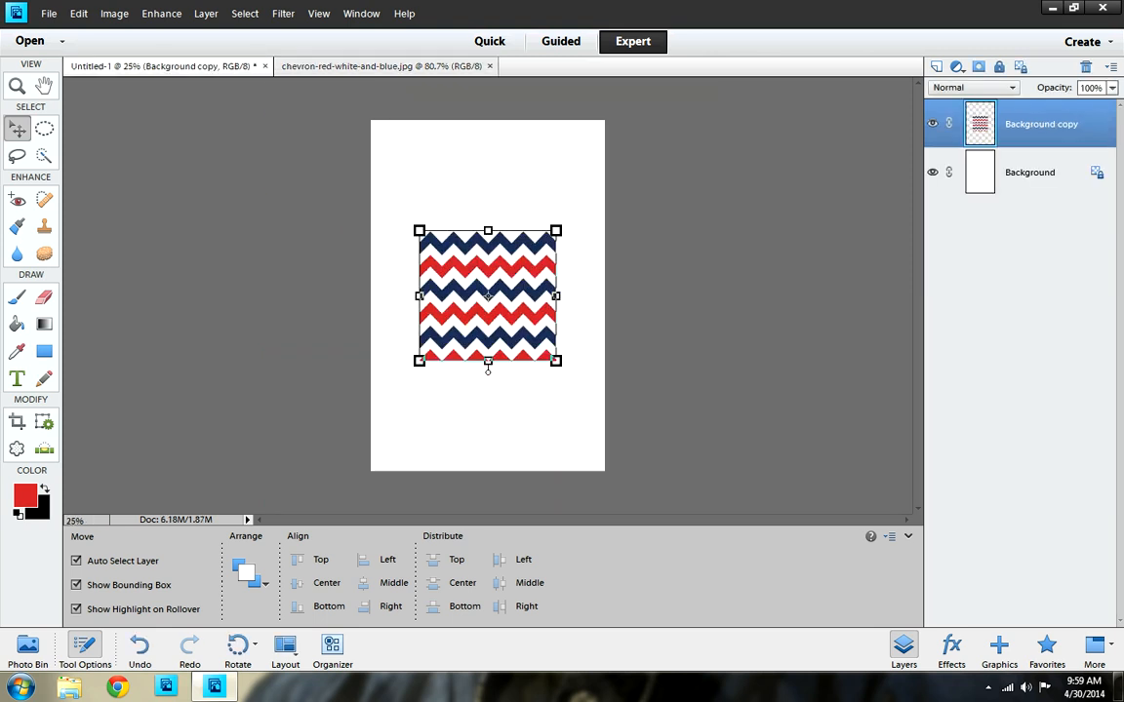
Stretch the chevron layer to about 263% width and 288% height so it covers the whole page.
left_click_drag(418, 230, 352, 166)
left_click_drag(555, 167, 609, 115)
left_click_drag(481, 366, 443, 475)
left_click_drag(610, 471, 636, 492)
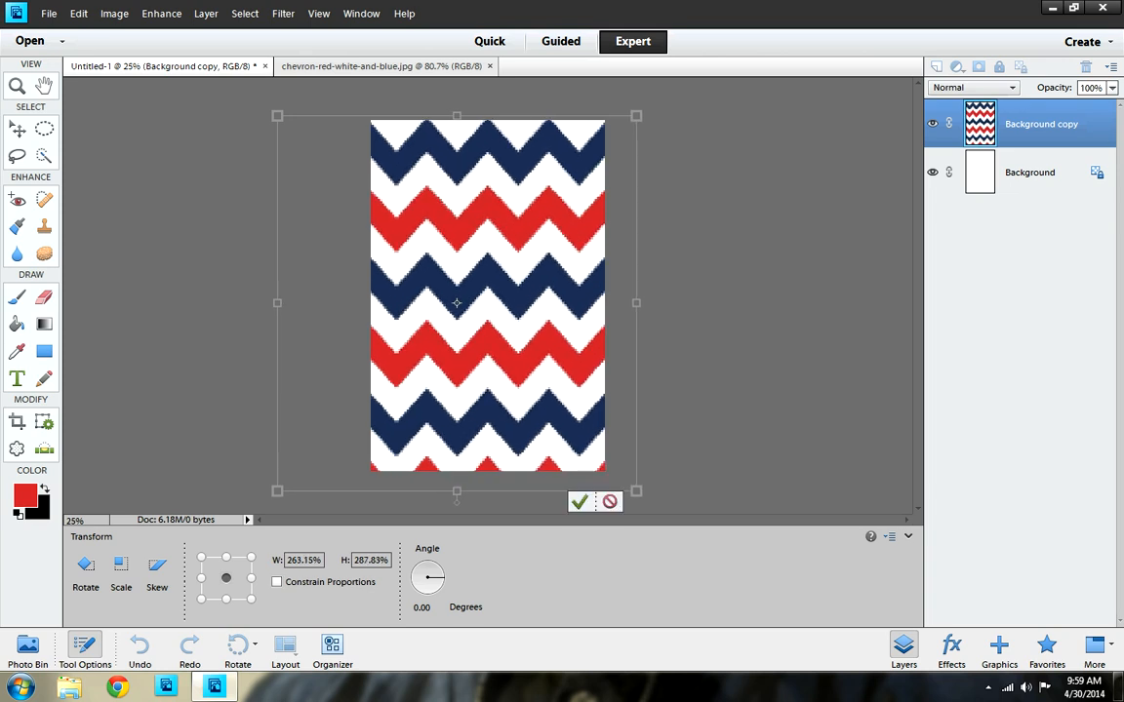
left_click(580, 501)
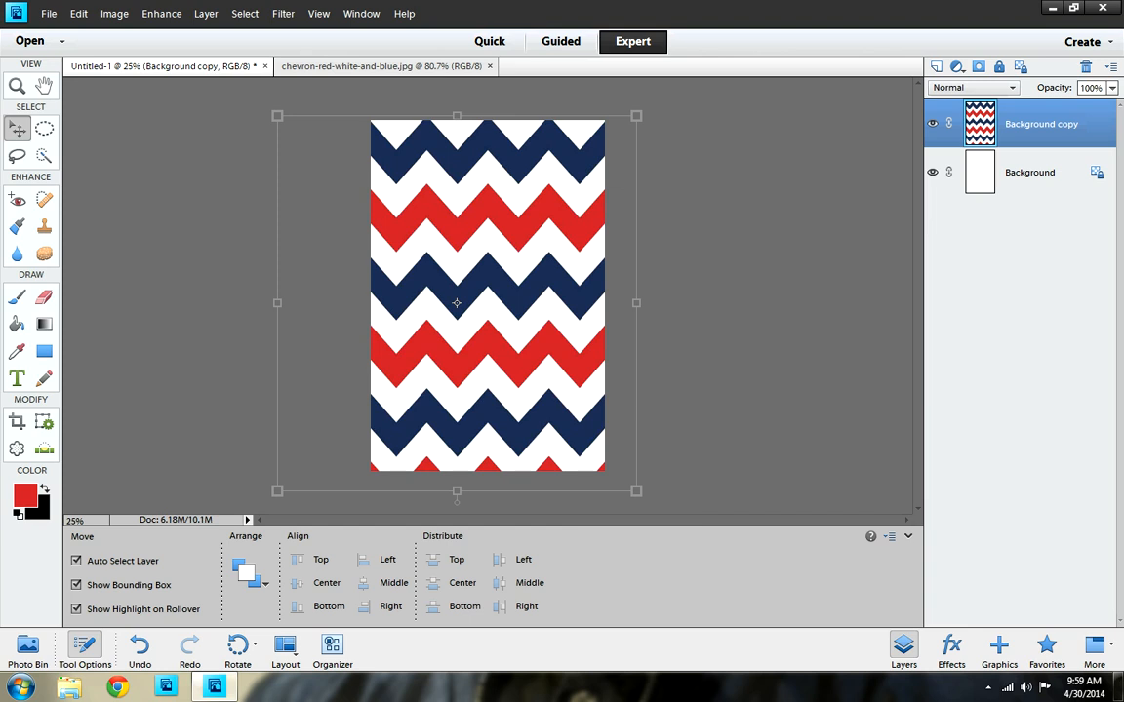
Add a blank layer above the chevron pattern and close the chevron source image.
left_click(936, 66)
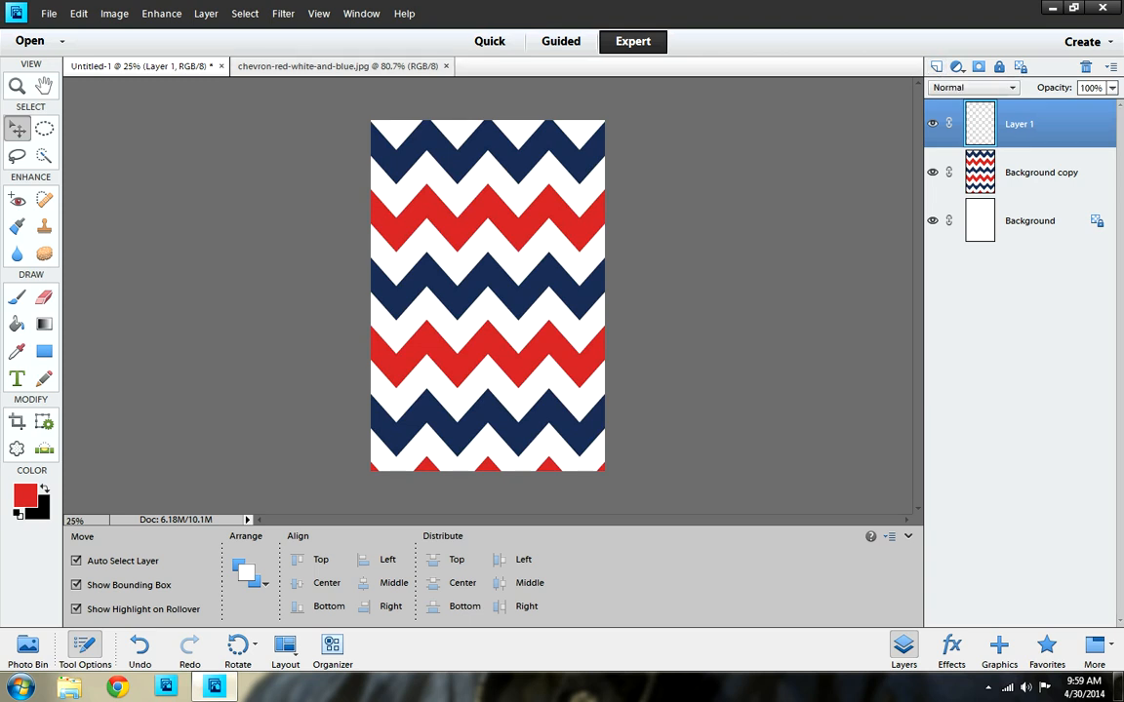
left_click(446, 66)
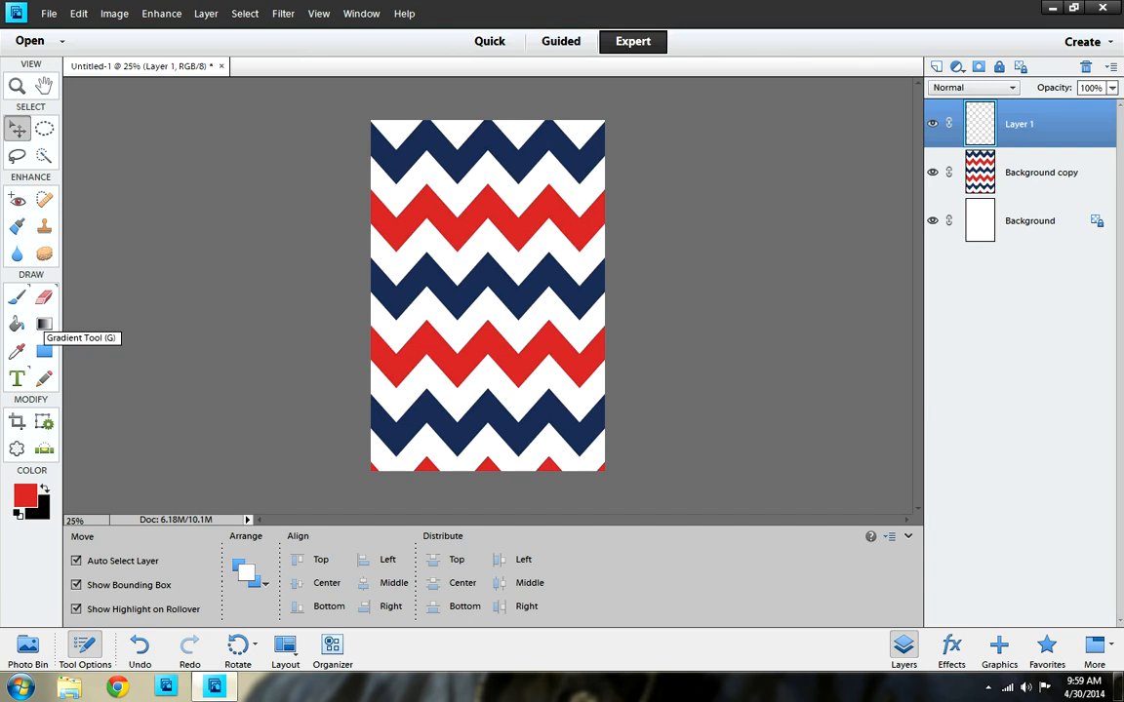
Choose the solid scalloped Flower 28 custom shape from the Shapes set for the Custom Shape tool.
left_click(44, 352)
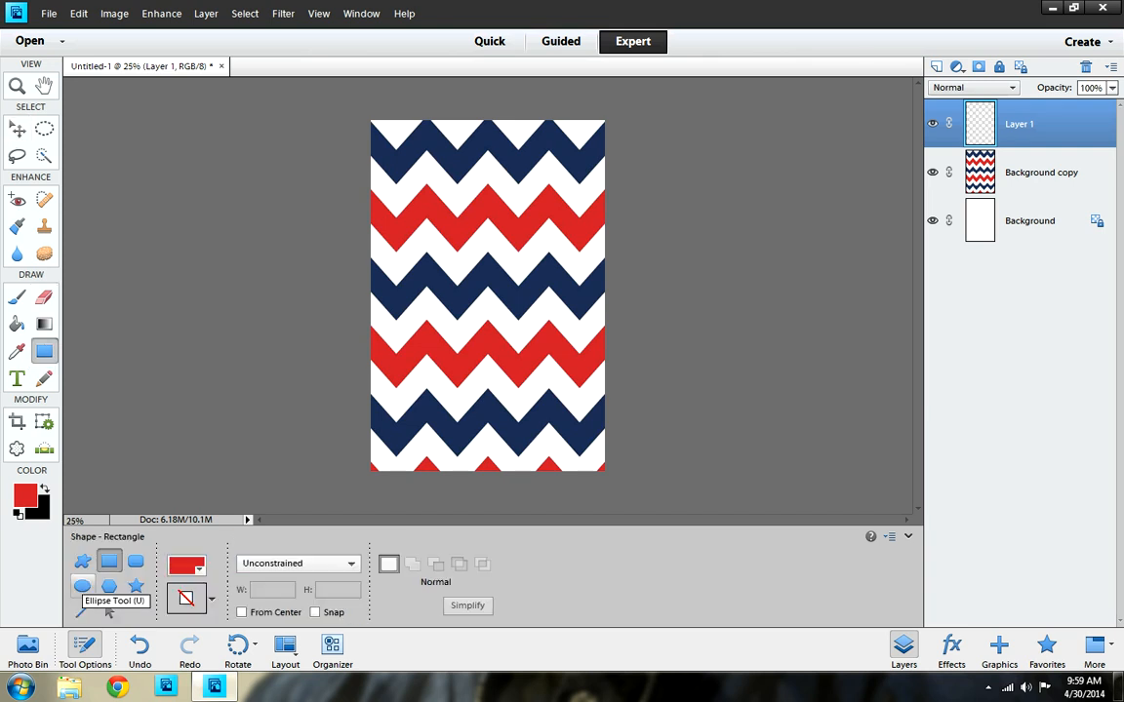
left_click(83, 561)
left_click(217, 568)
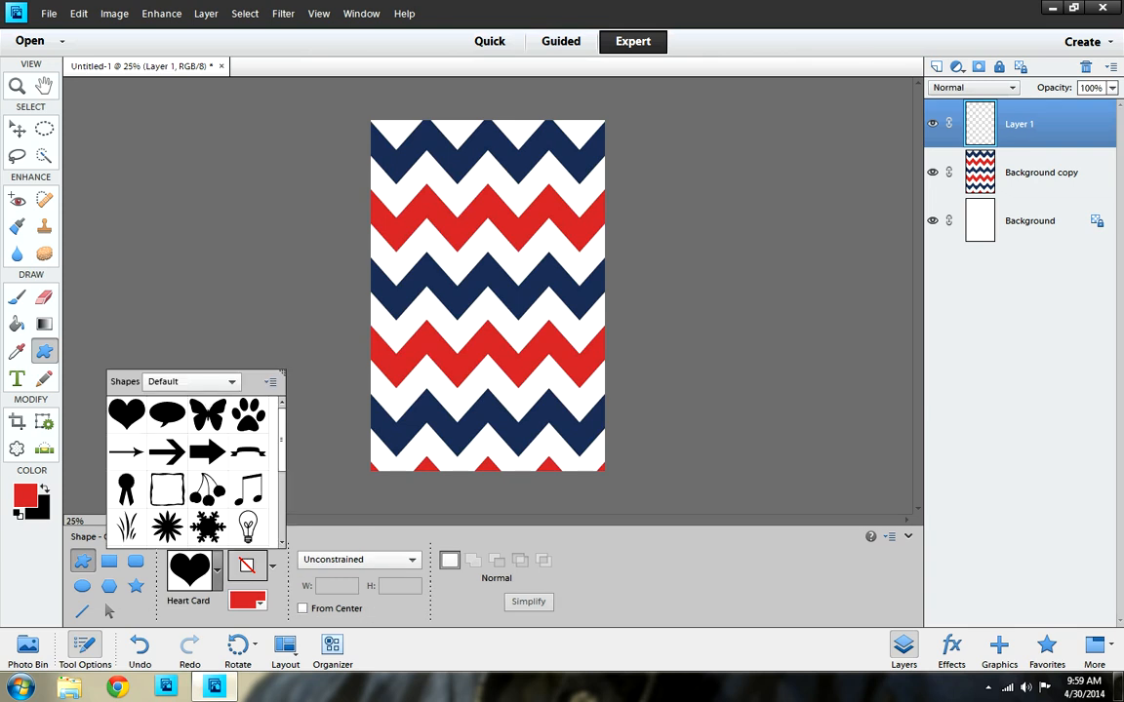
left_click(126, 489)
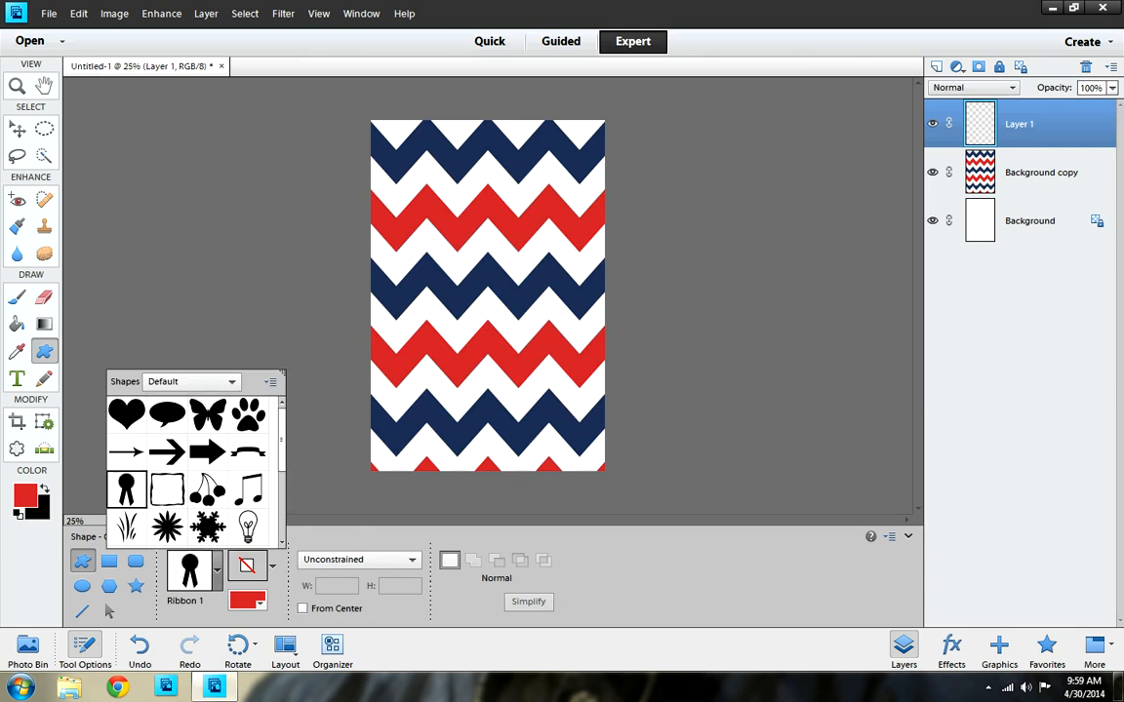
scroll(193, 459, "down", 8)
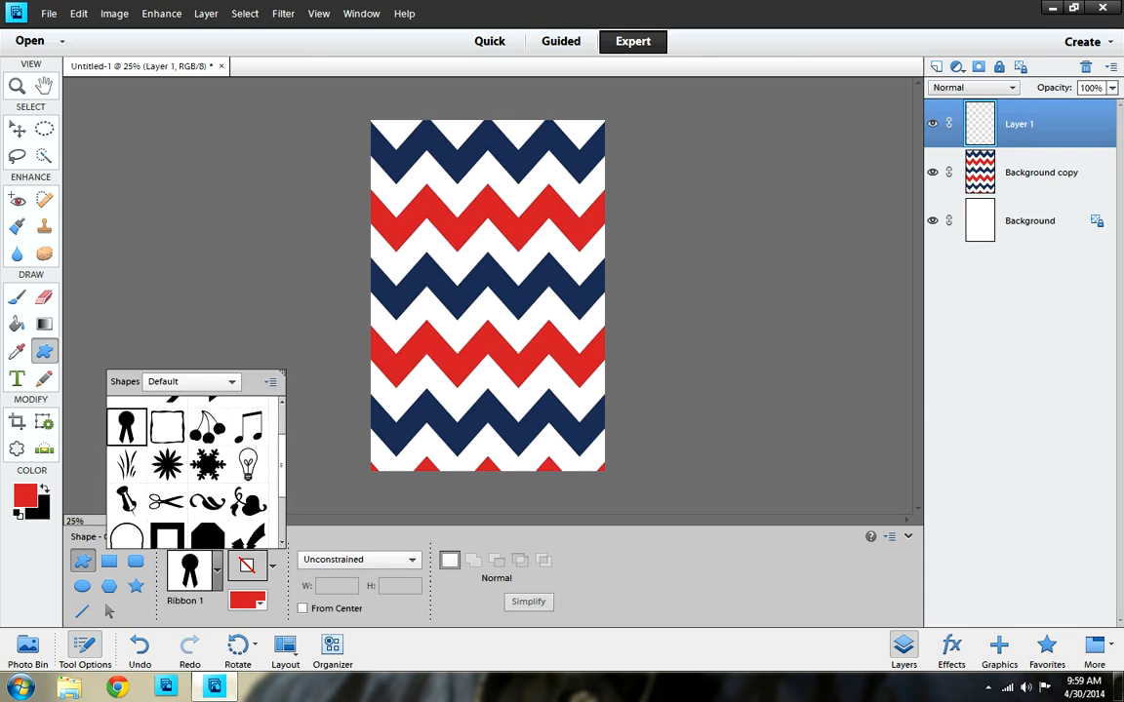
left_click(190, 381)
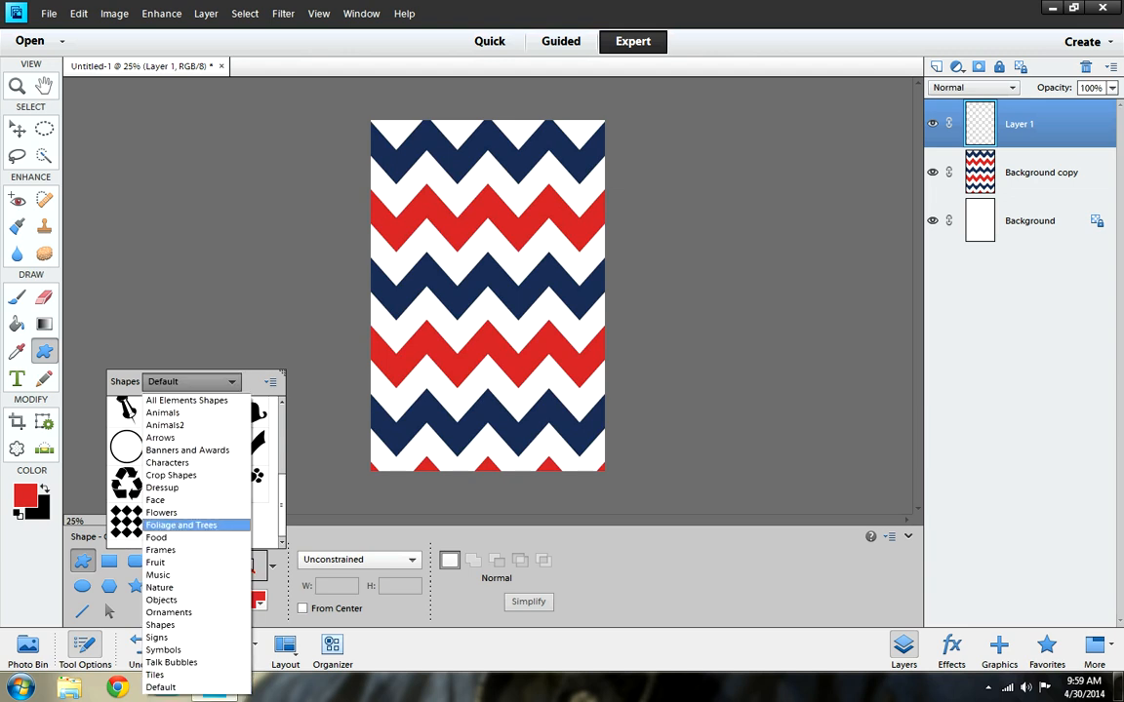
left_click(161, 624)
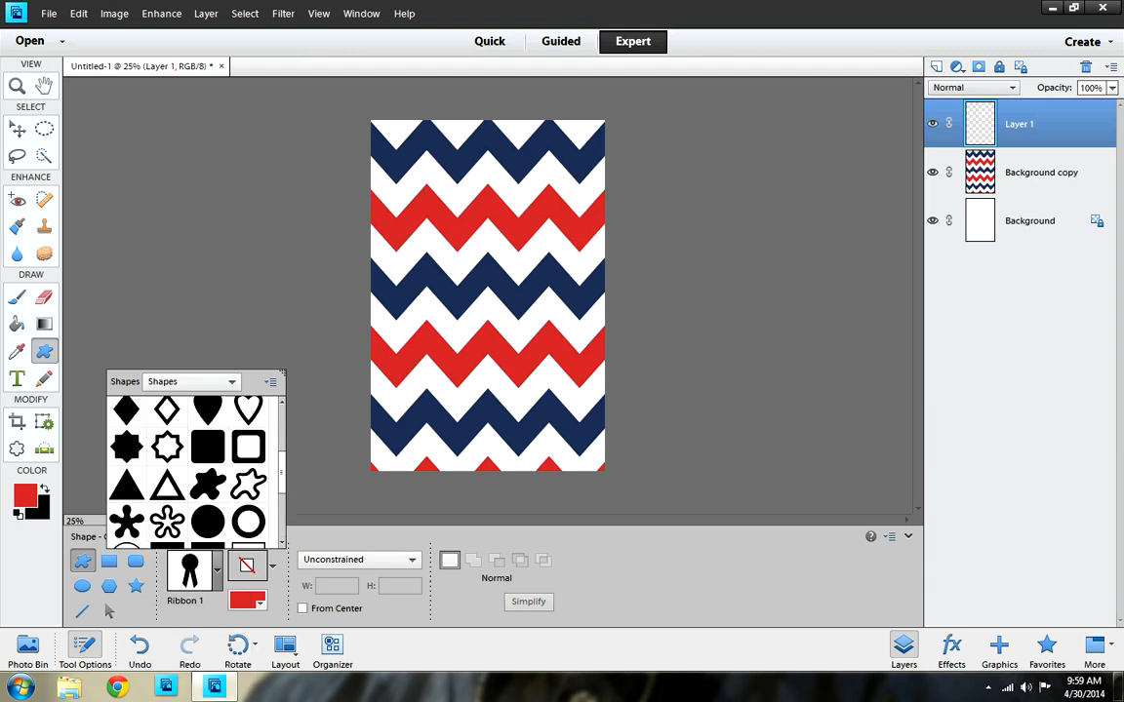
scroll(193, 459, "down", 8)
scroll(194, 469, "up", 8)
scroll(193, 469, "up", 1)
left_click(126, 439)
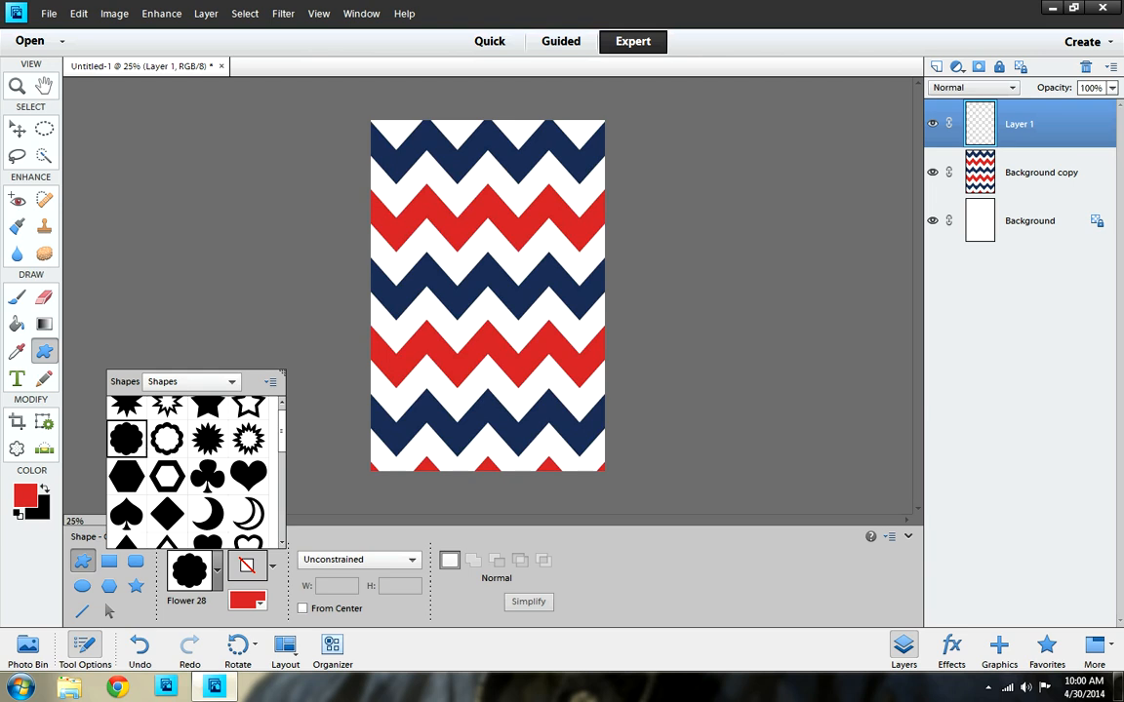
Set the shape color to white and draw the Flower 28 shape over the middle of the chevron page.
left_click(259, 603)
left_click(300, 450)
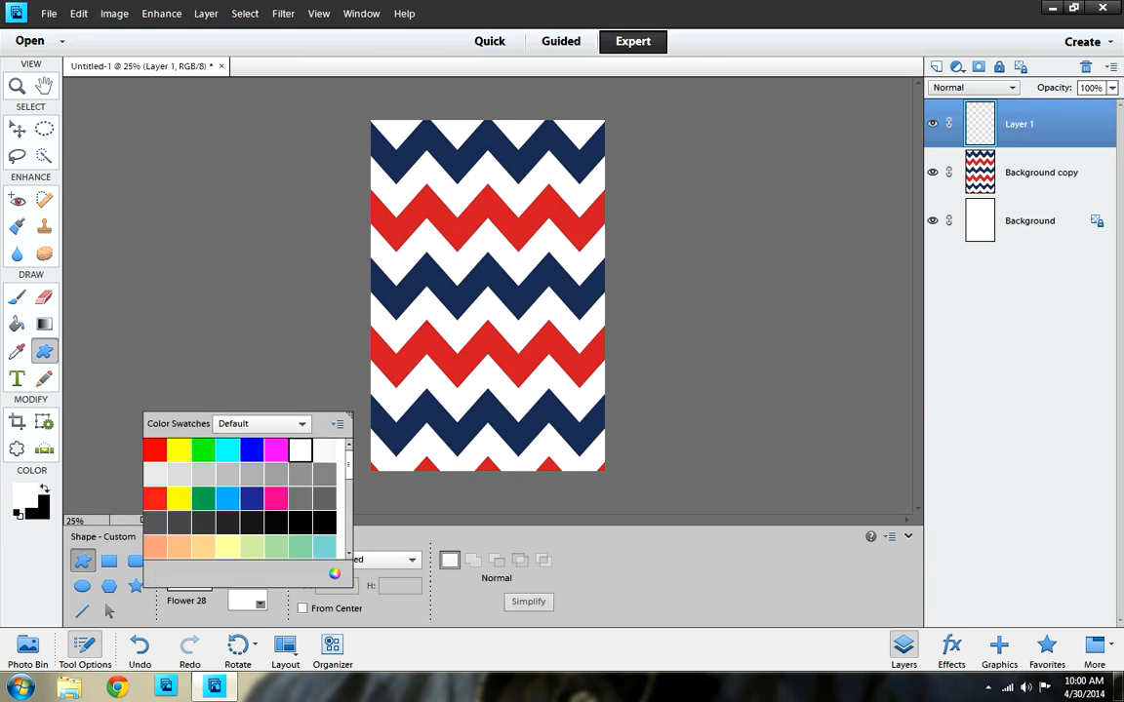
left_click(430, 245)
left_click_drag(430, 244, 590, 405)
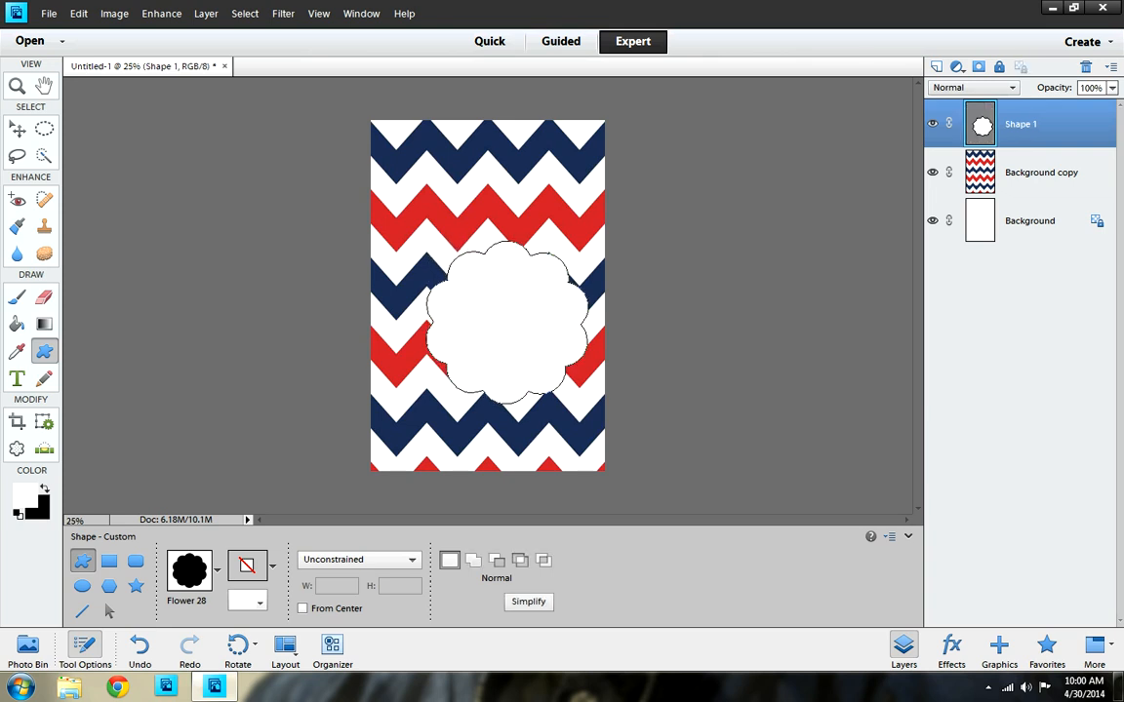
Scale the white flower shape to 94.70% and move it to the upper center of the page.
key("v")
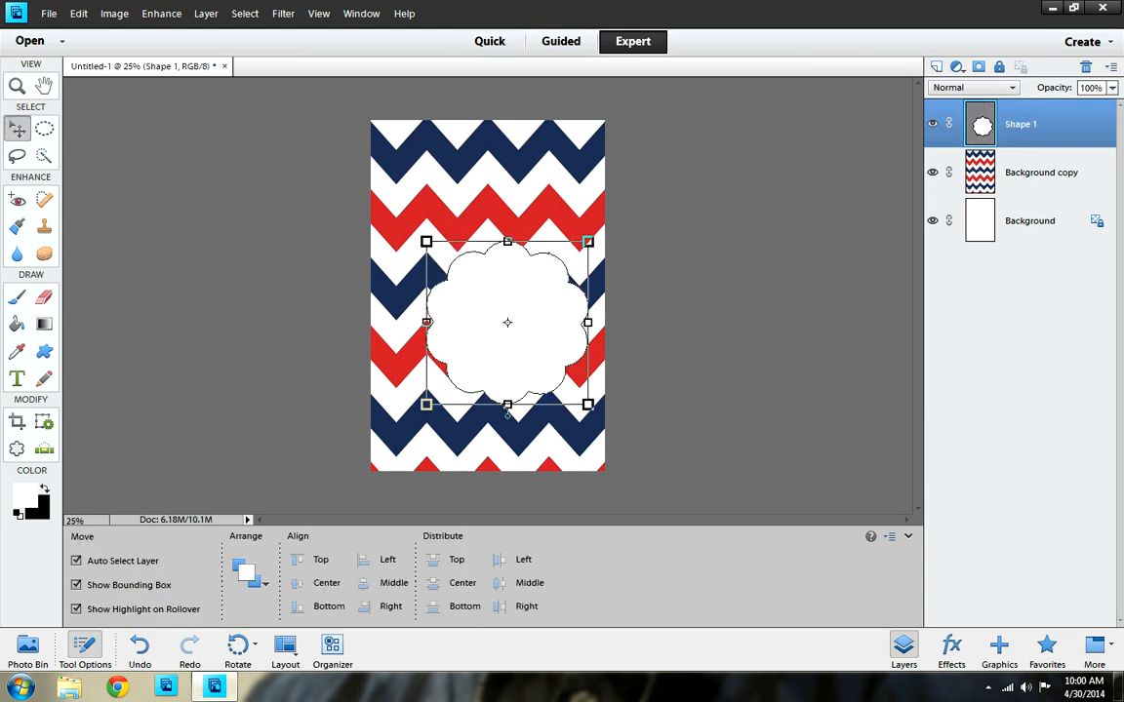
left_click_drag(427, 241, 384, 199)
mouse_move(486, 302)
left_mouse_down()
mouse_move(491, 288)
mouse_move(489, 324)
left_mouse_up()
left_click_drag(591, 221, 541, 271)
left_click_drag(498, 331, 517, 188)
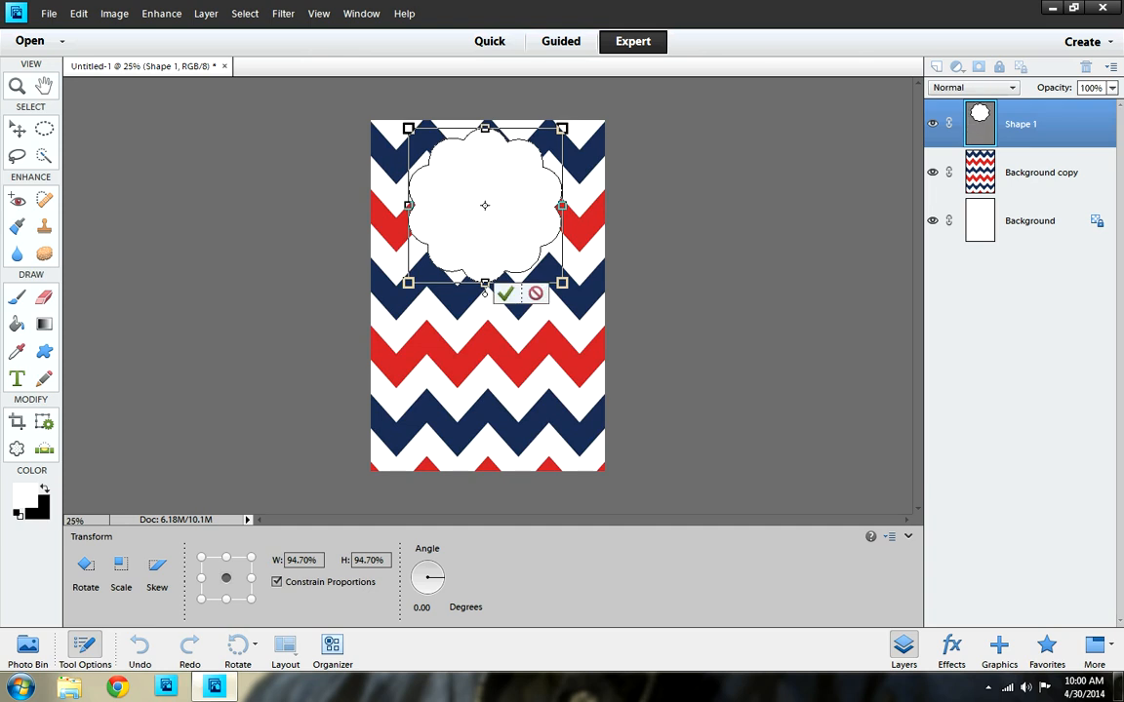
key("Return")
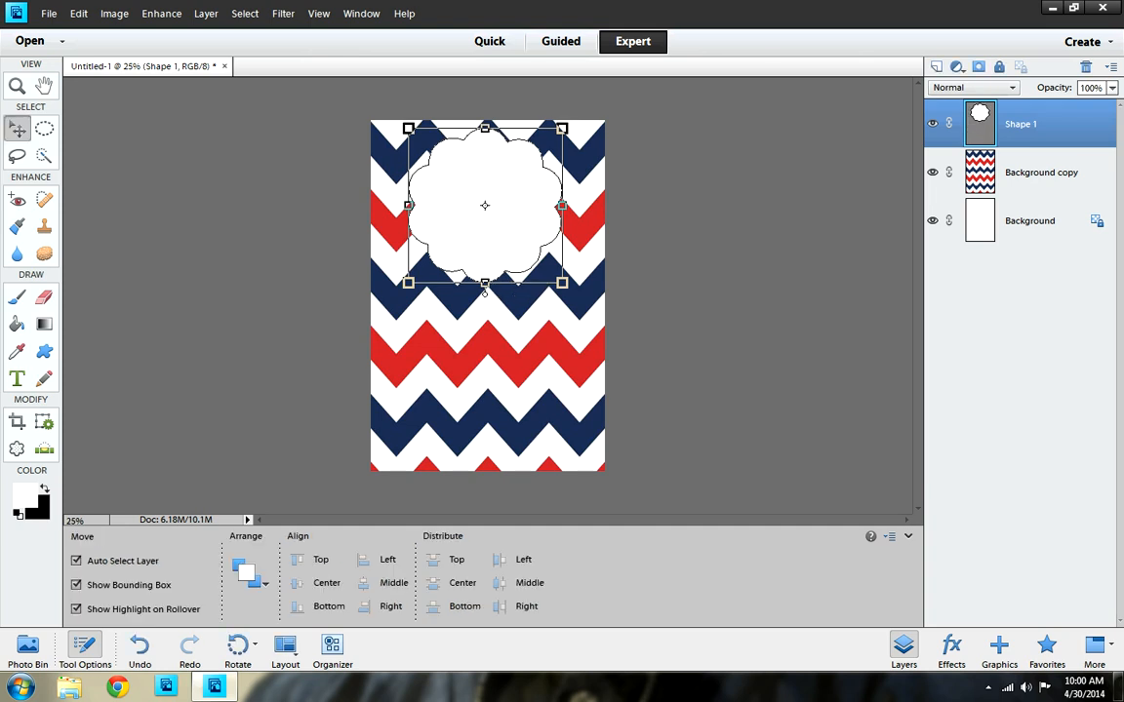
Simplify the flower shape layer using the Cookie Cutter tool with the Flower 28 shape.
left_click(16, 448)
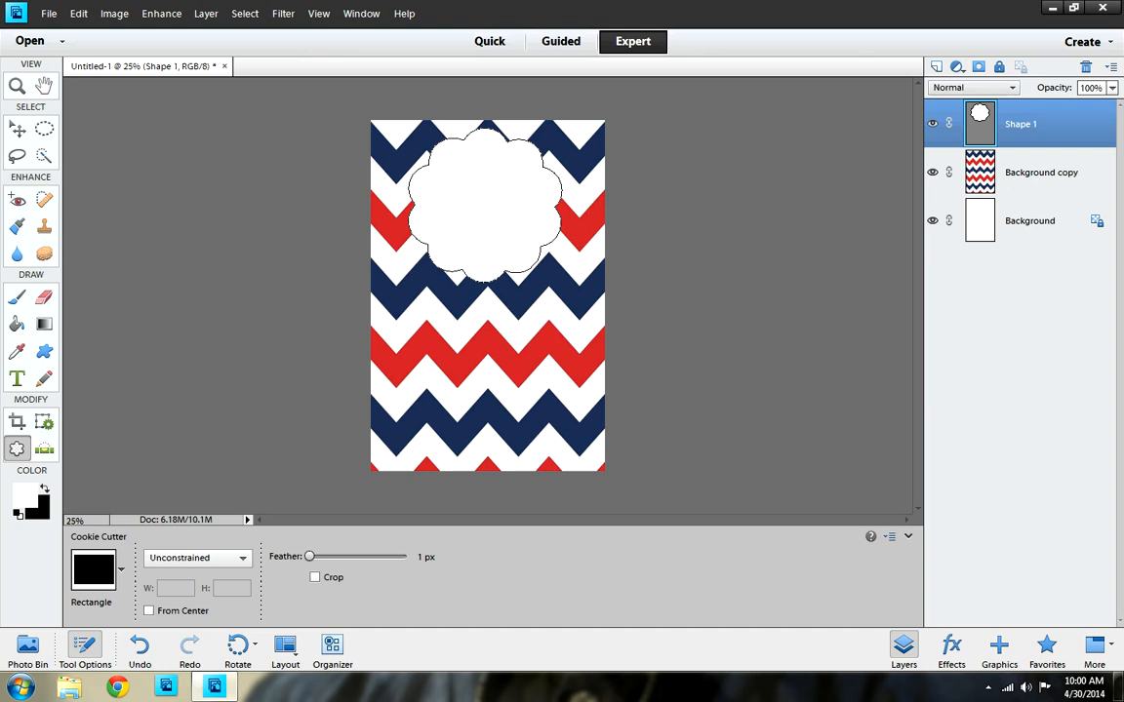
left_click(121, 571)
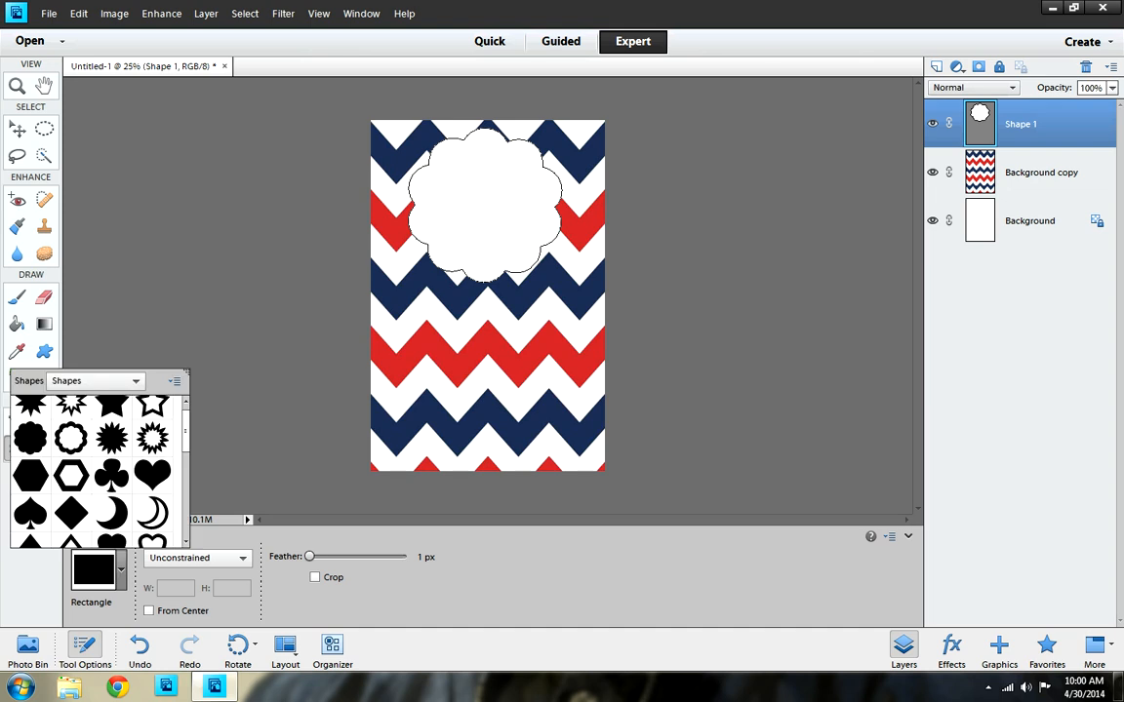
left_click(30, 438)
left_click(484, 205)
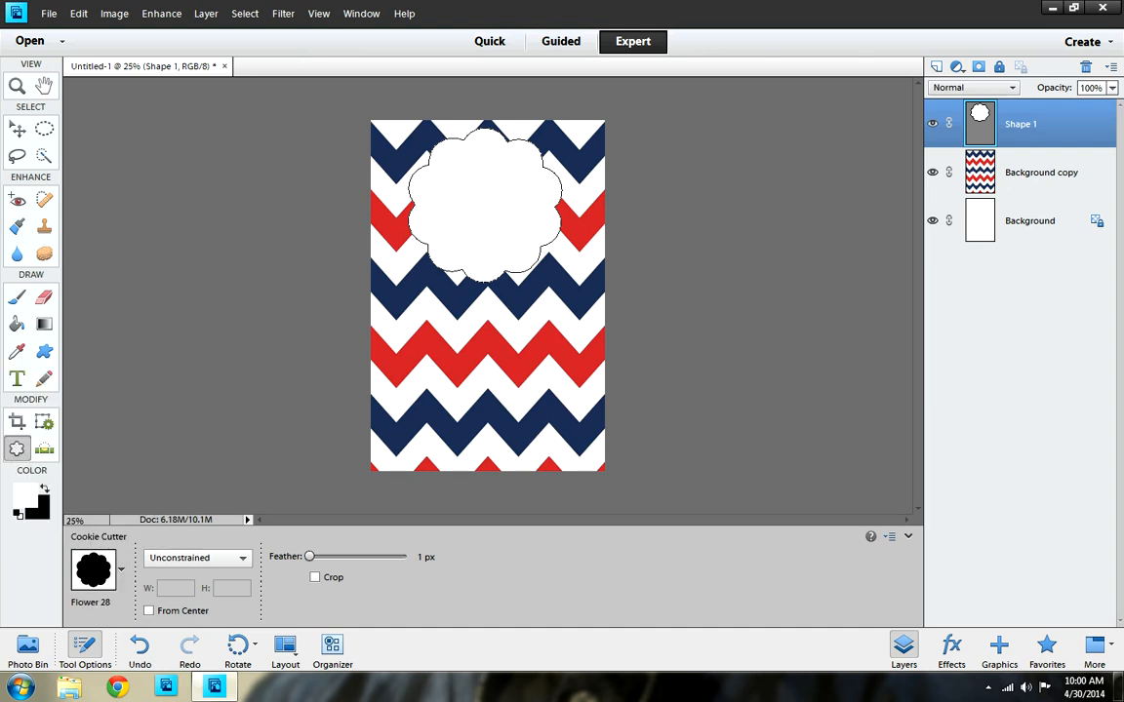
key("Return")
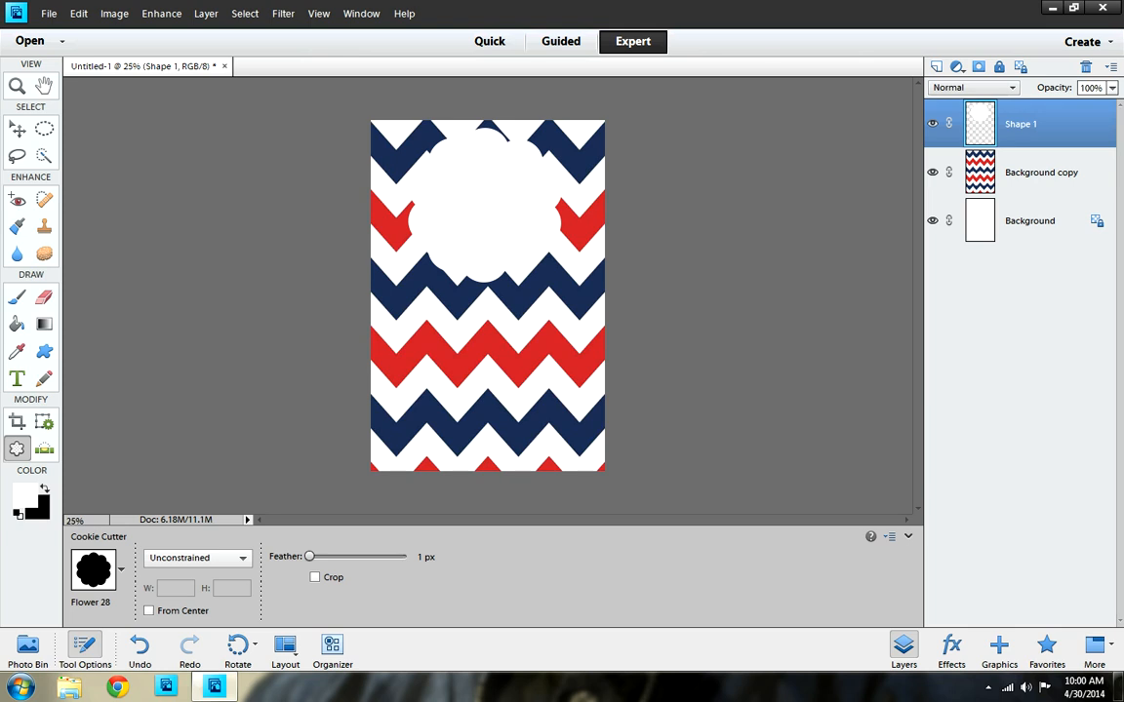
Outline the white flower with a 15 px inside stroke in navy blue (26365a).
left_click(78, 13)
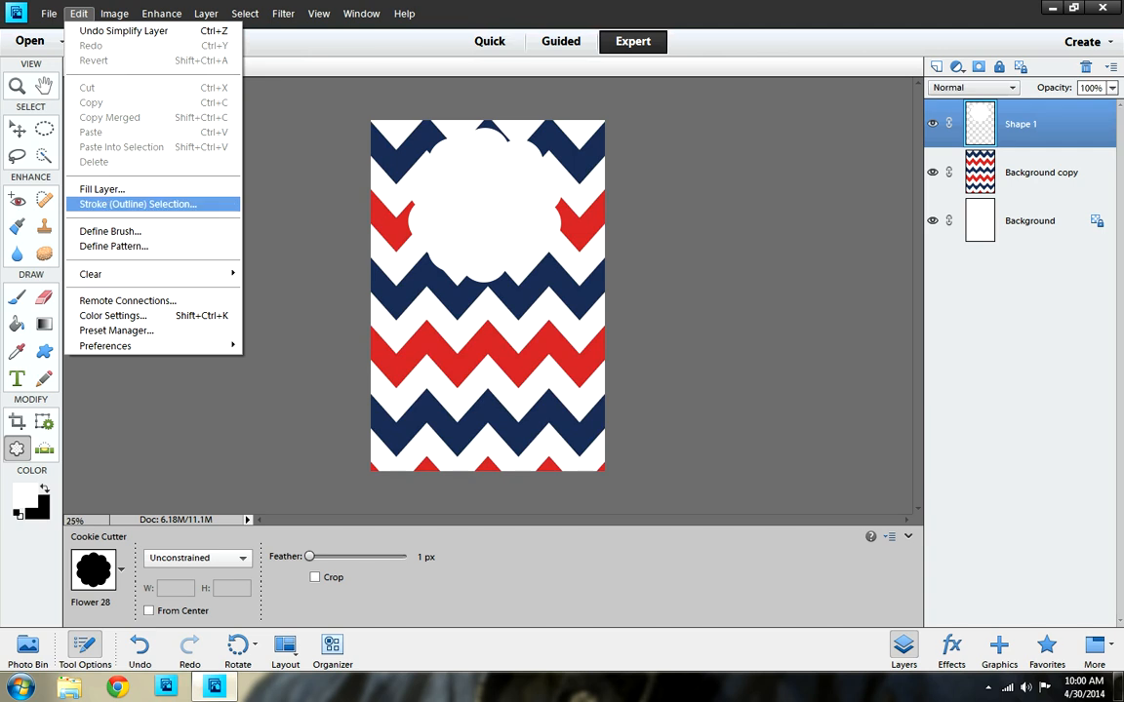
left_click(137, 204)
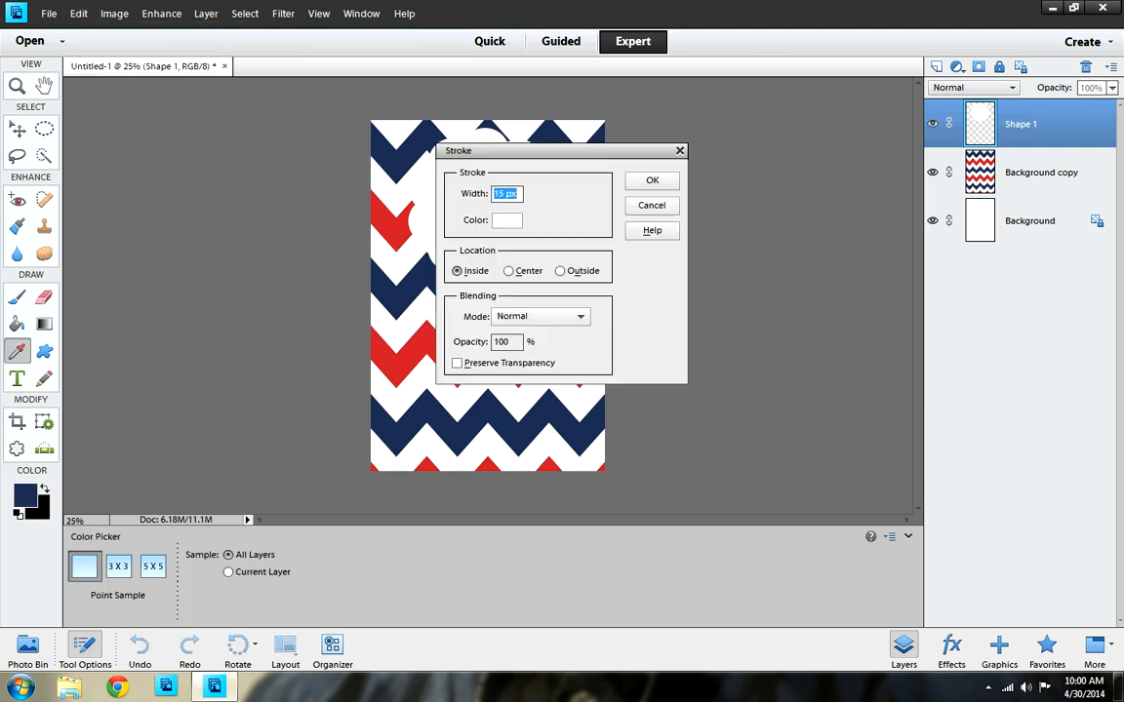
left_click(506, 220)
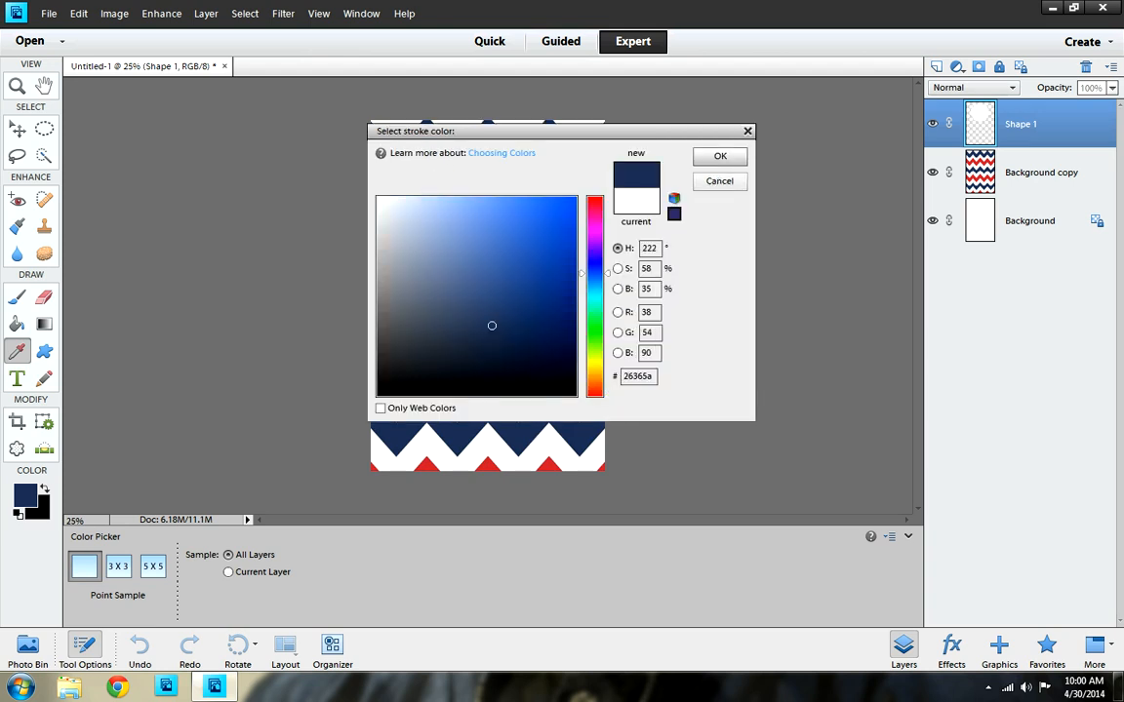
key("Return")
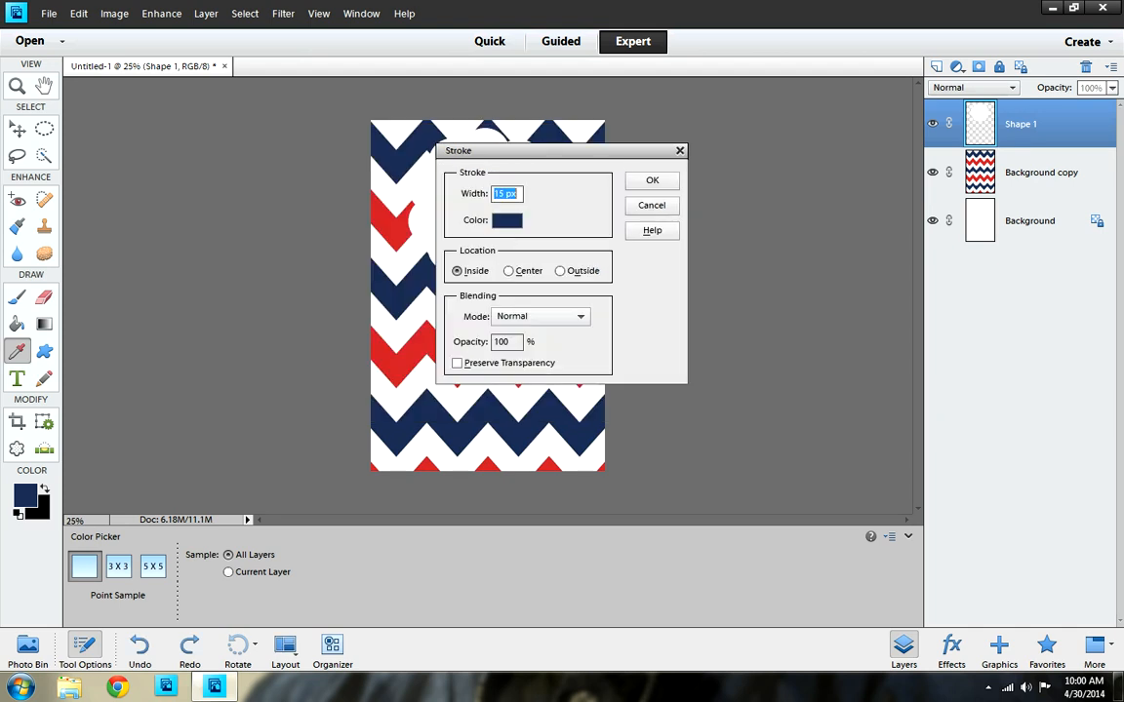
key("Return")
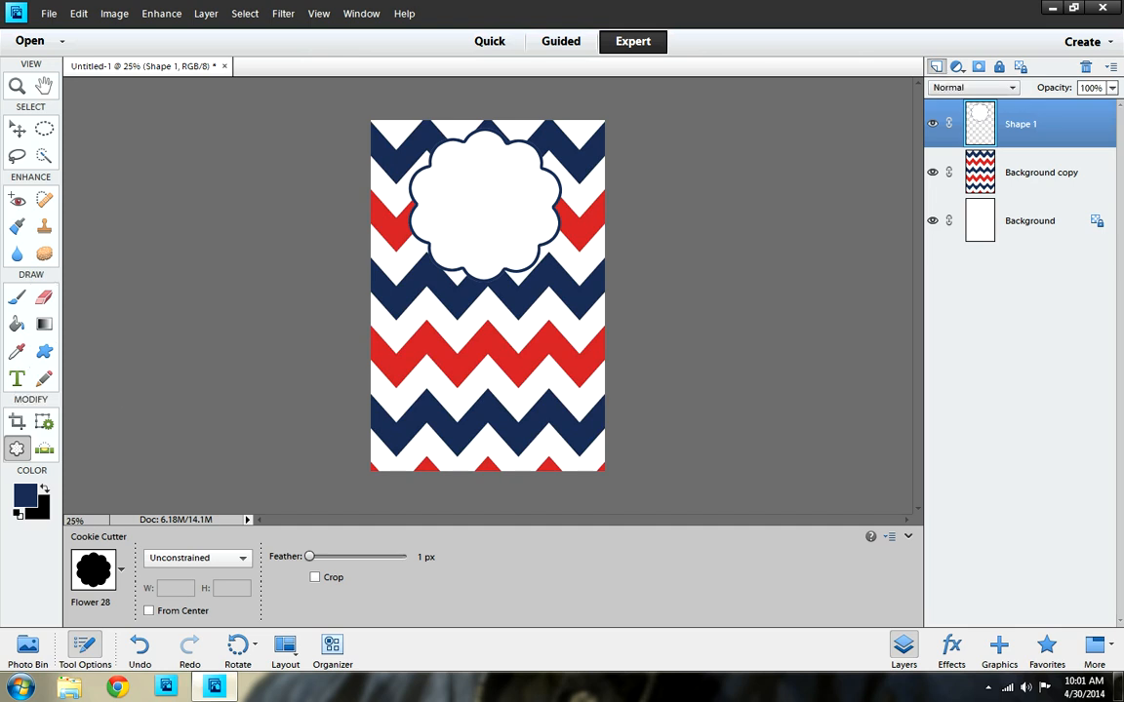
On a new layer, draw a white rectangle spanning the full page width over the area below the flower.
left_click(937, 66)
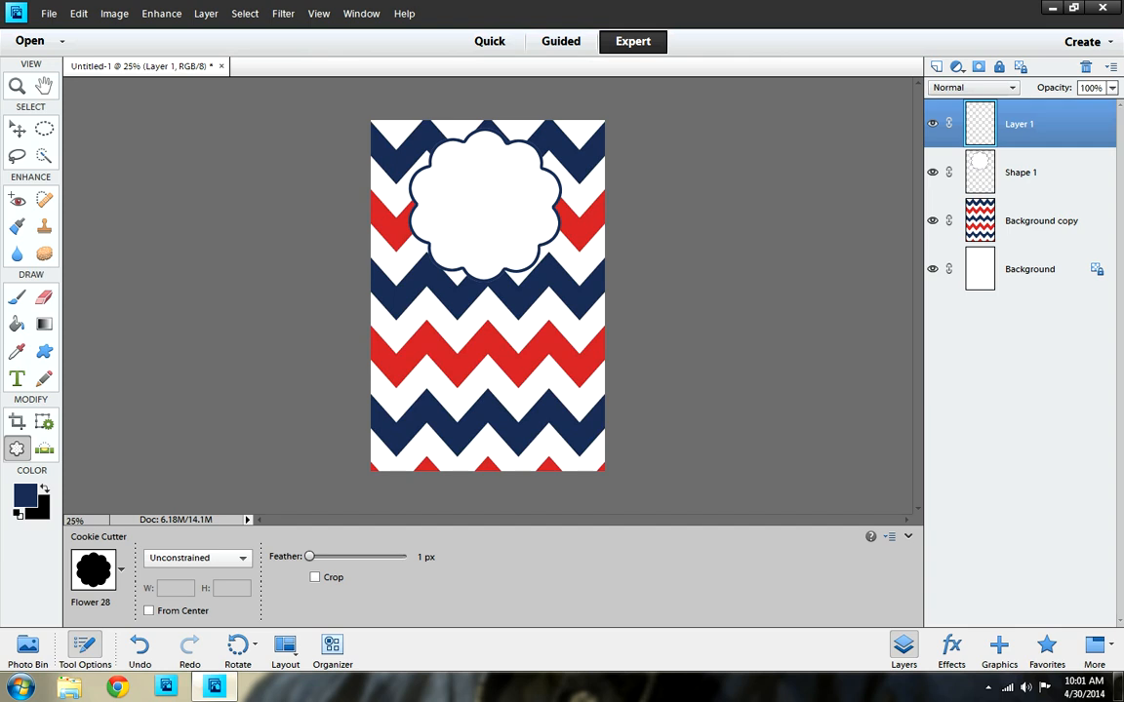
left_click(43, 352)
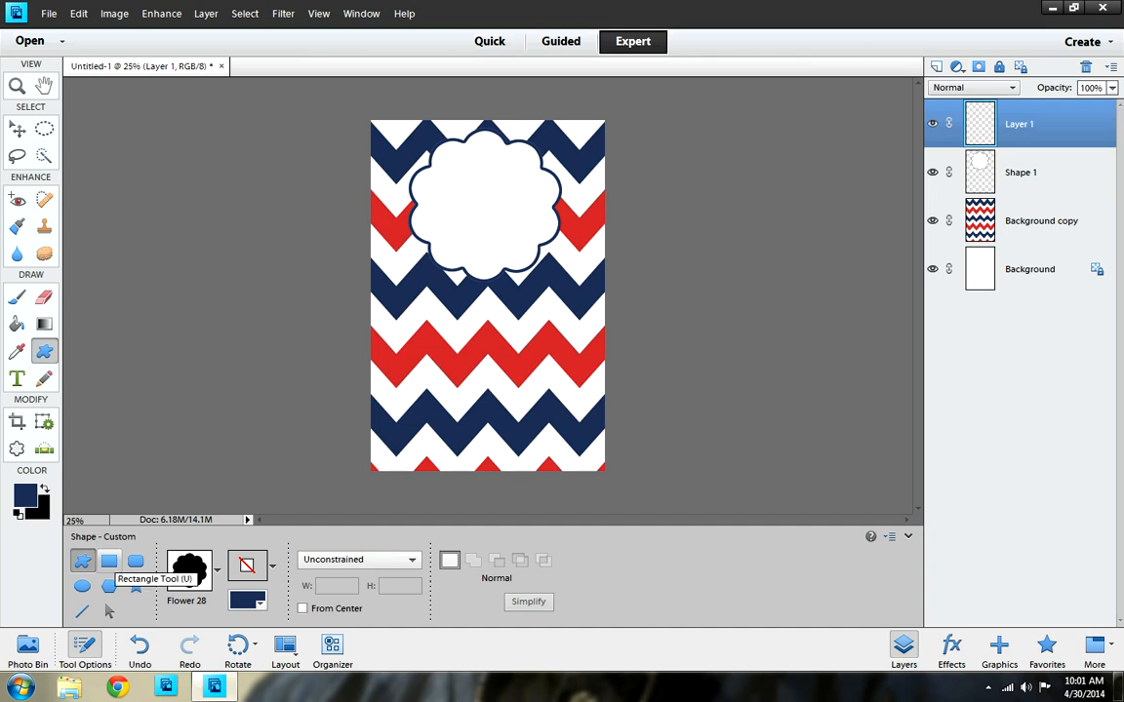
left_click(109, 562)
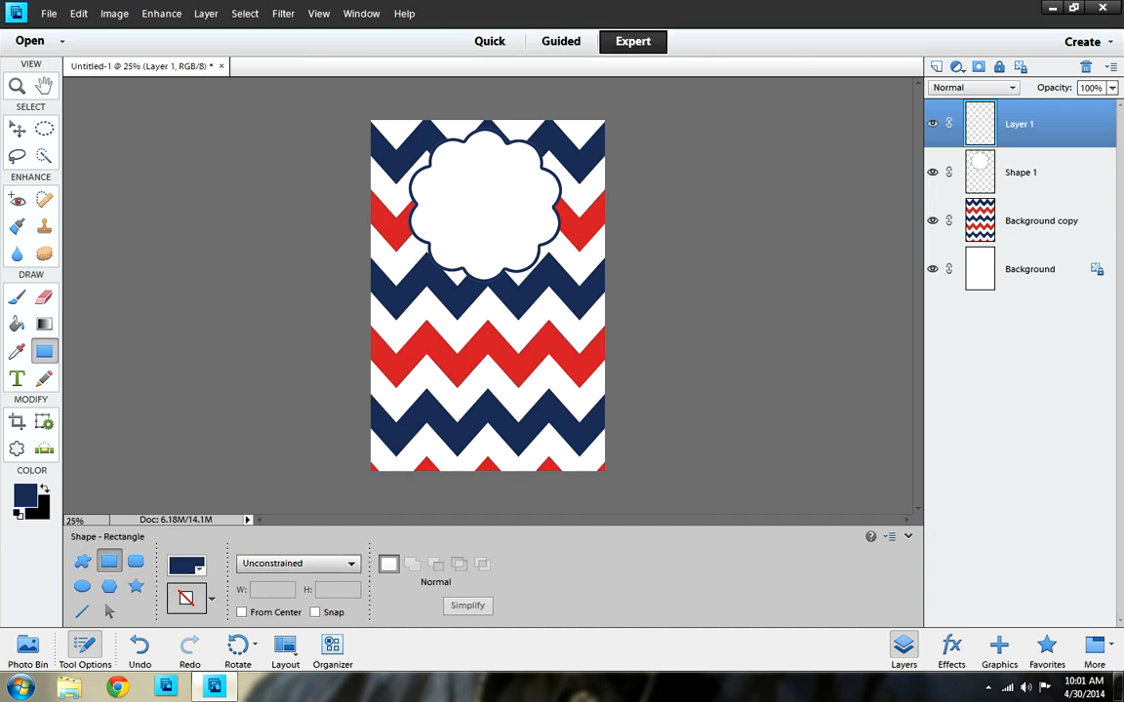
left_click(198, 570)
left_click(240, 416)
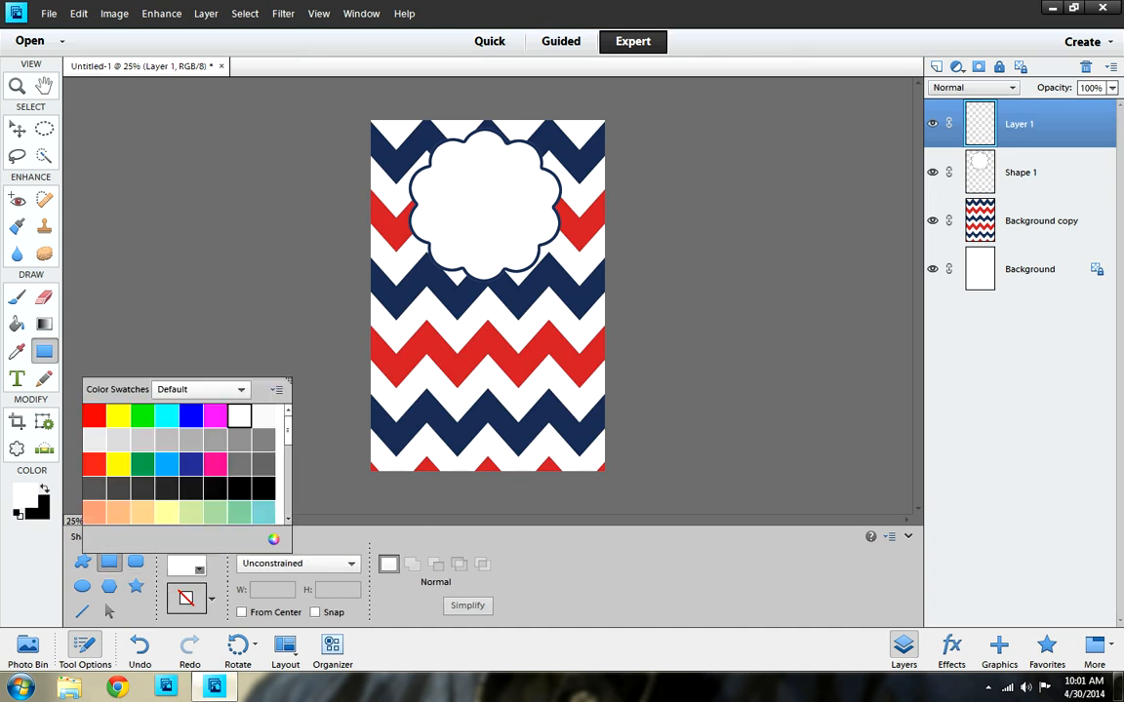
left_click_drag(371, 326, 604, 472)
Resize the white rectangle to 89.63% width and 114.86% height, and move it up so chevron shows on the sides and below.
key("v")
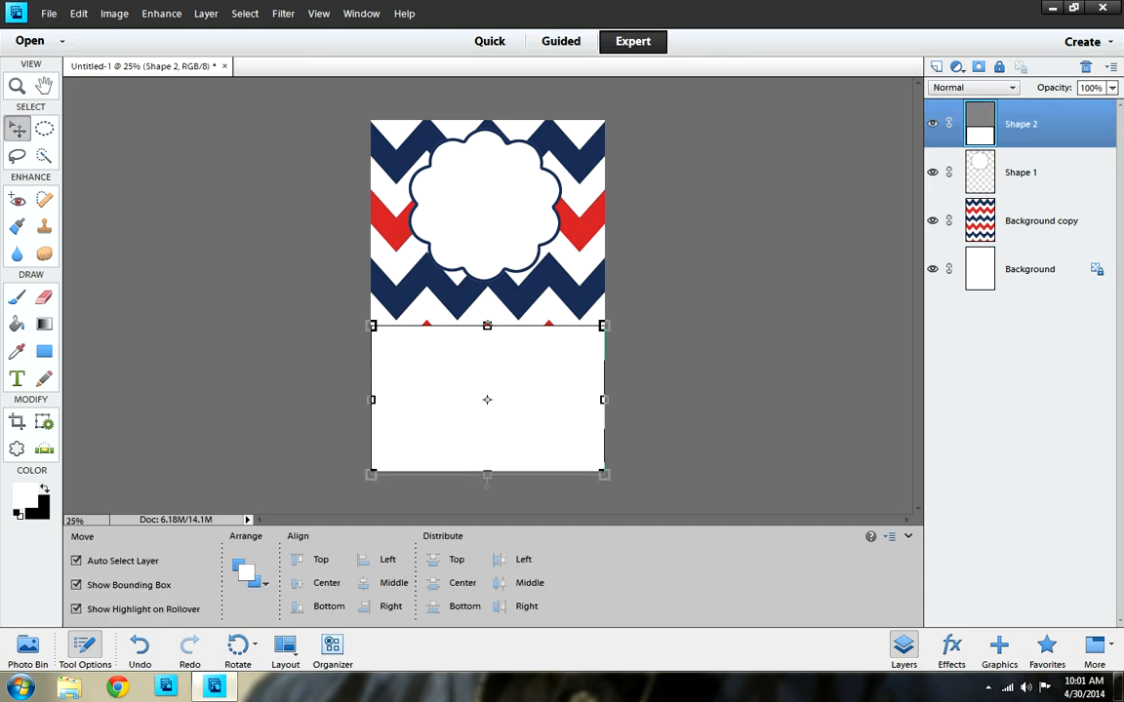
left_click_drag(487, 326, 487, 302)
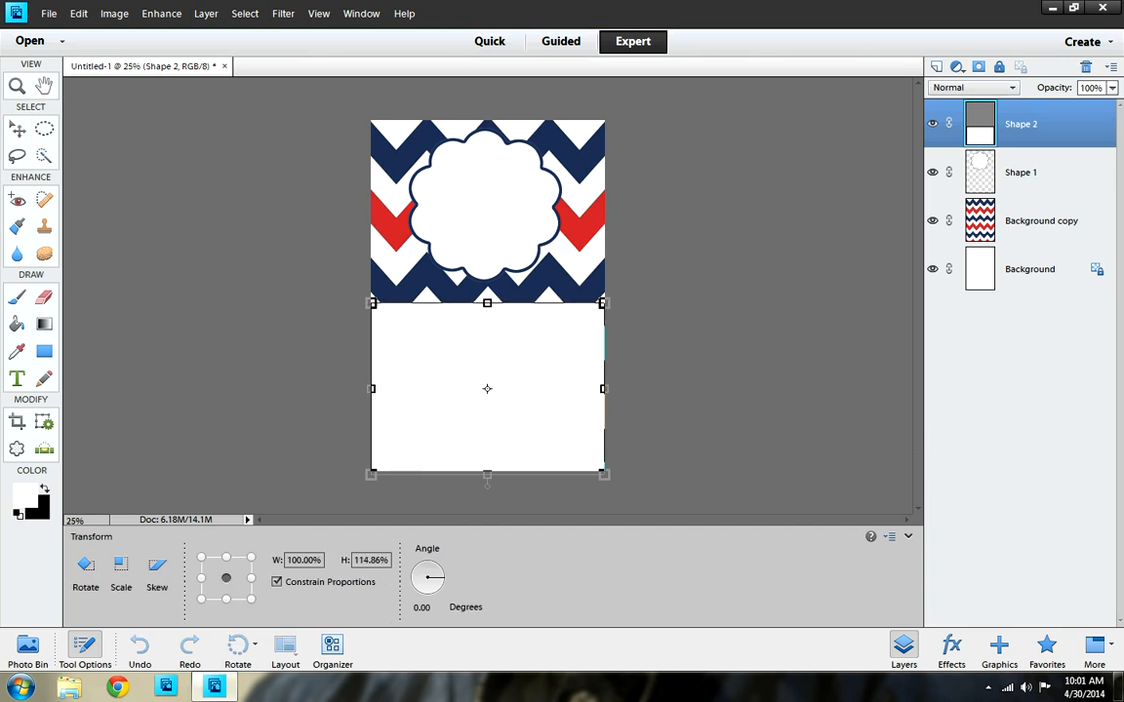
left_click_drag(371, 388, 383, 388)
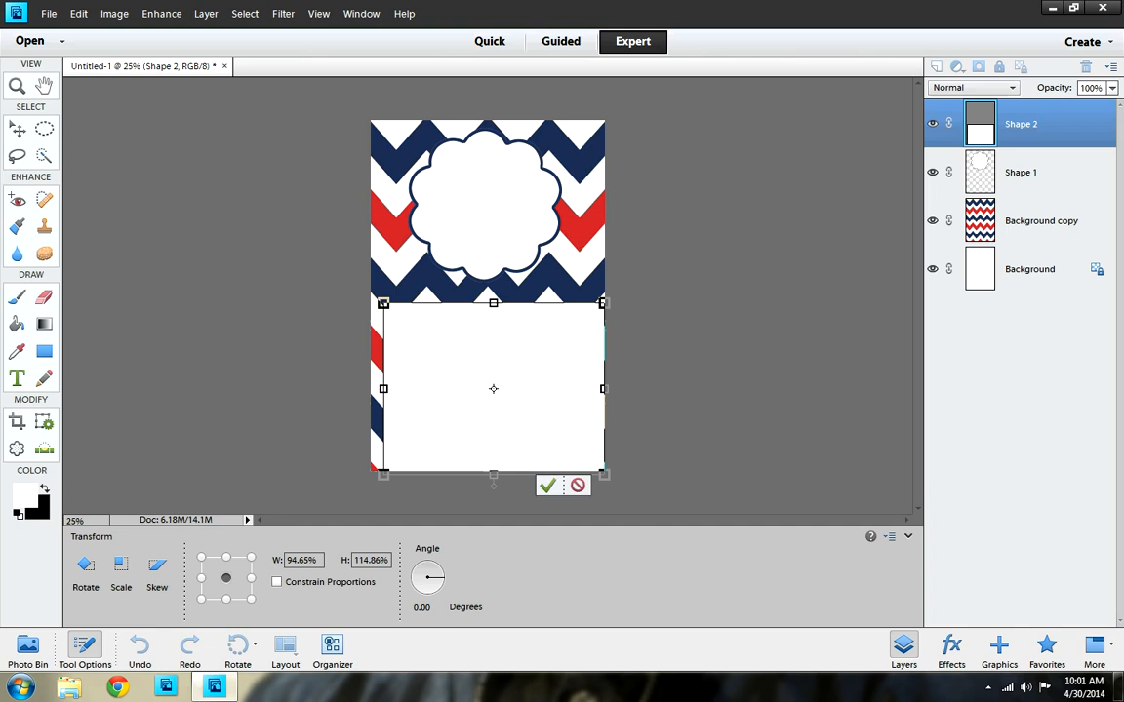
left_click_drag(603, 389, 592, 388)
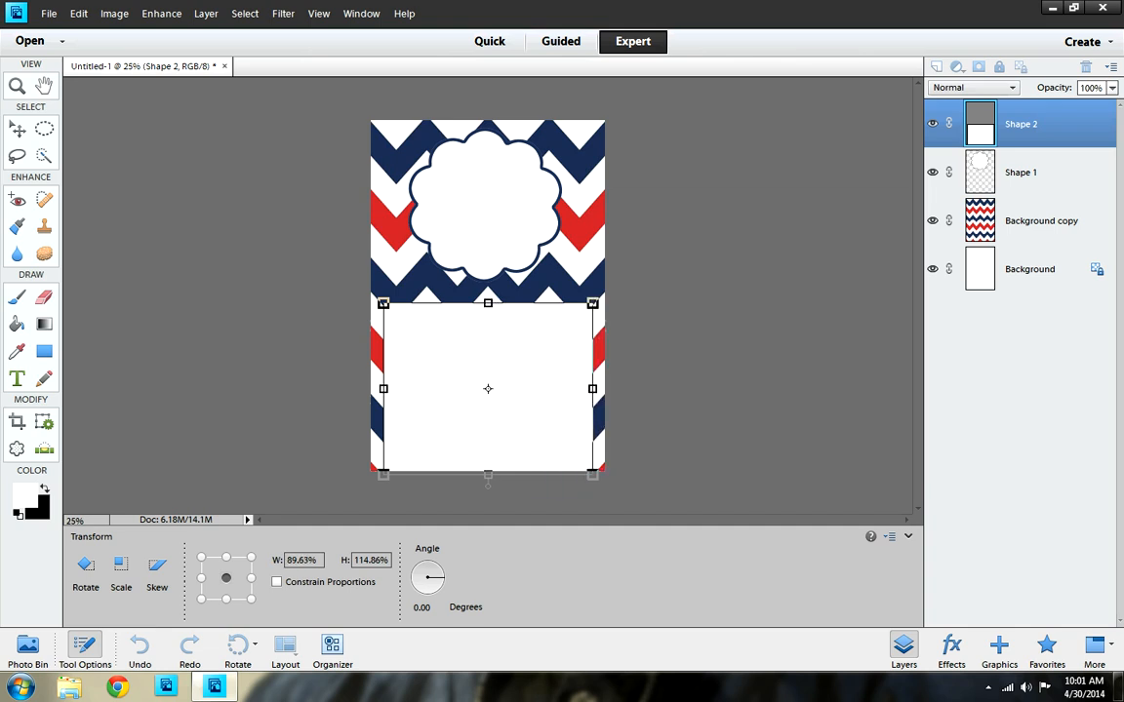
key("Return")
left_click_drag(488, 388, 484, 375)
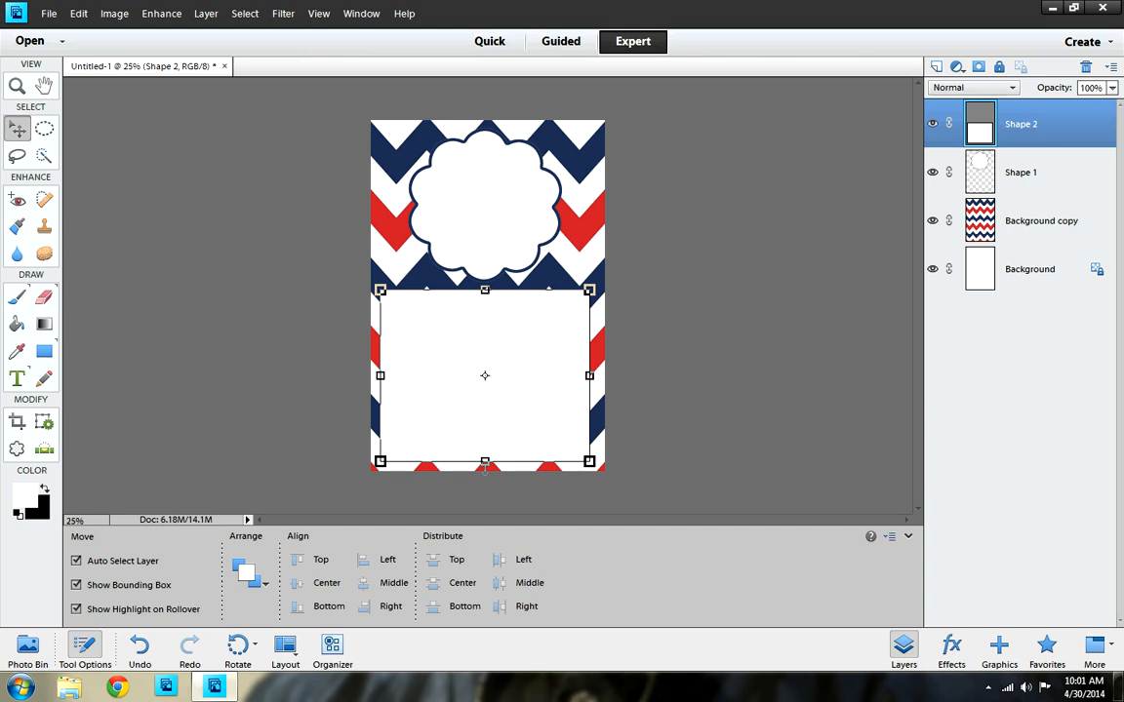
Simplify the white rectangle's shape layer using the Cookie Cutter tool with the Rectangle shape.
key("c")
left_click(121, 570)
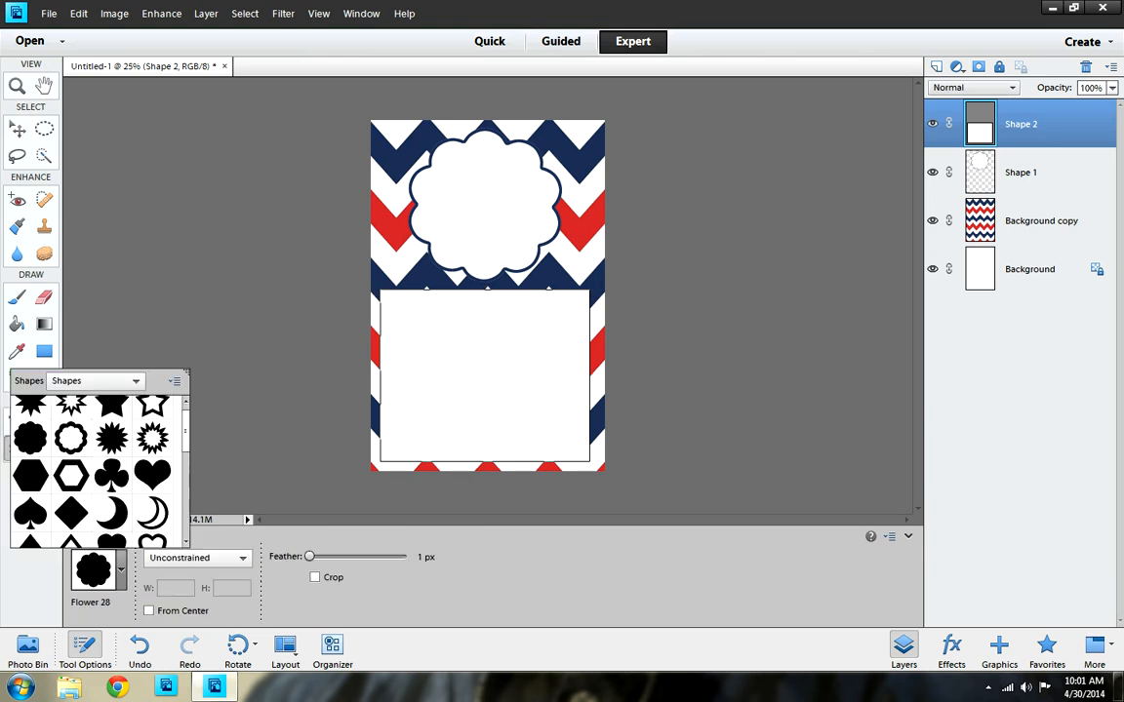
left_click(593, 270)
left_click(121, 569)
scroll(93, 469, "down", 20)
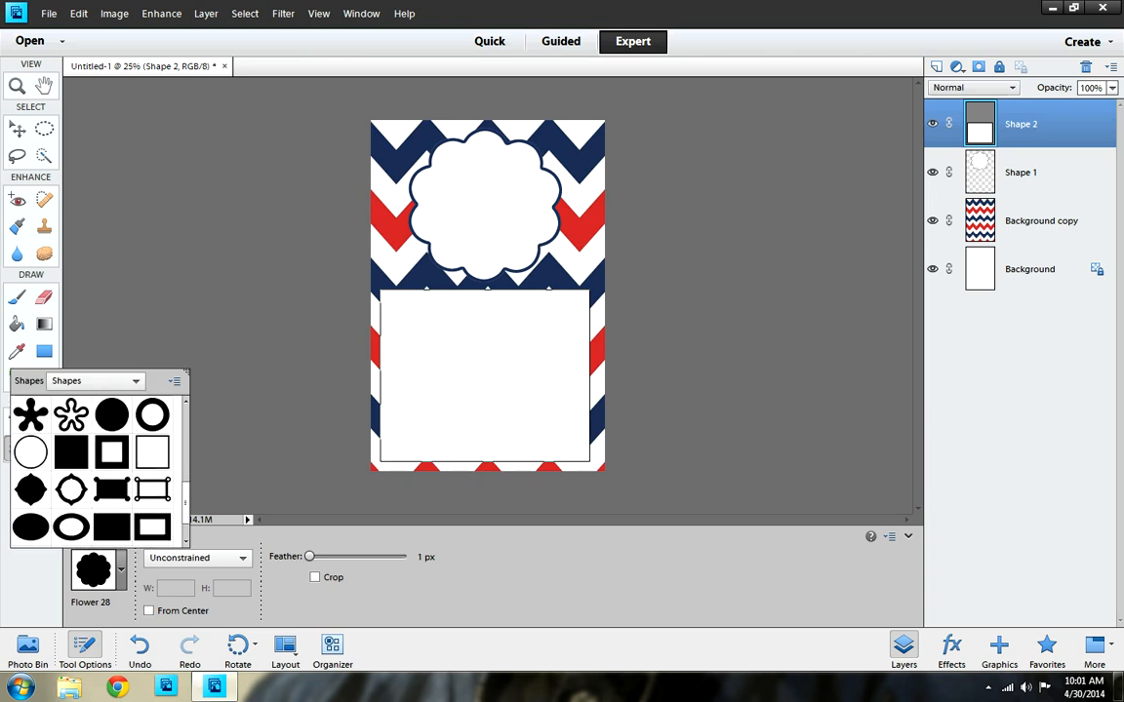
left_click(111, 489)
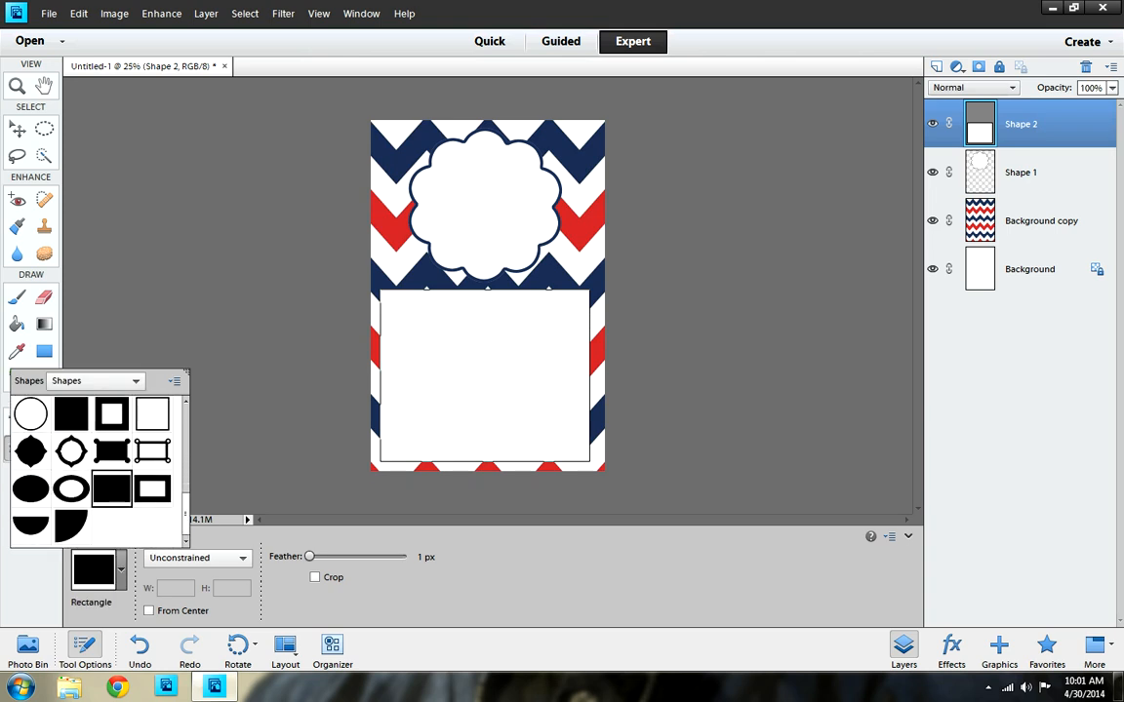
left_click(383, 291)
left_click(534, 269)
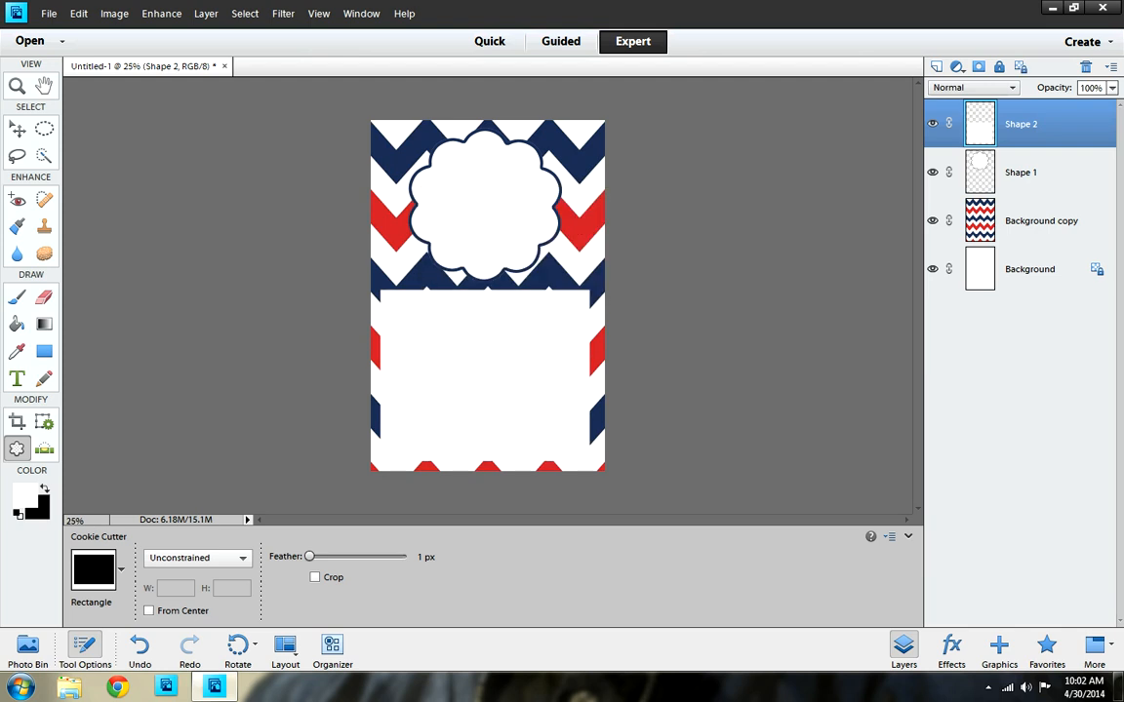
Outline the white rectangle with a navy blue stroke matching the flower's outline.
left_click(78, 13)
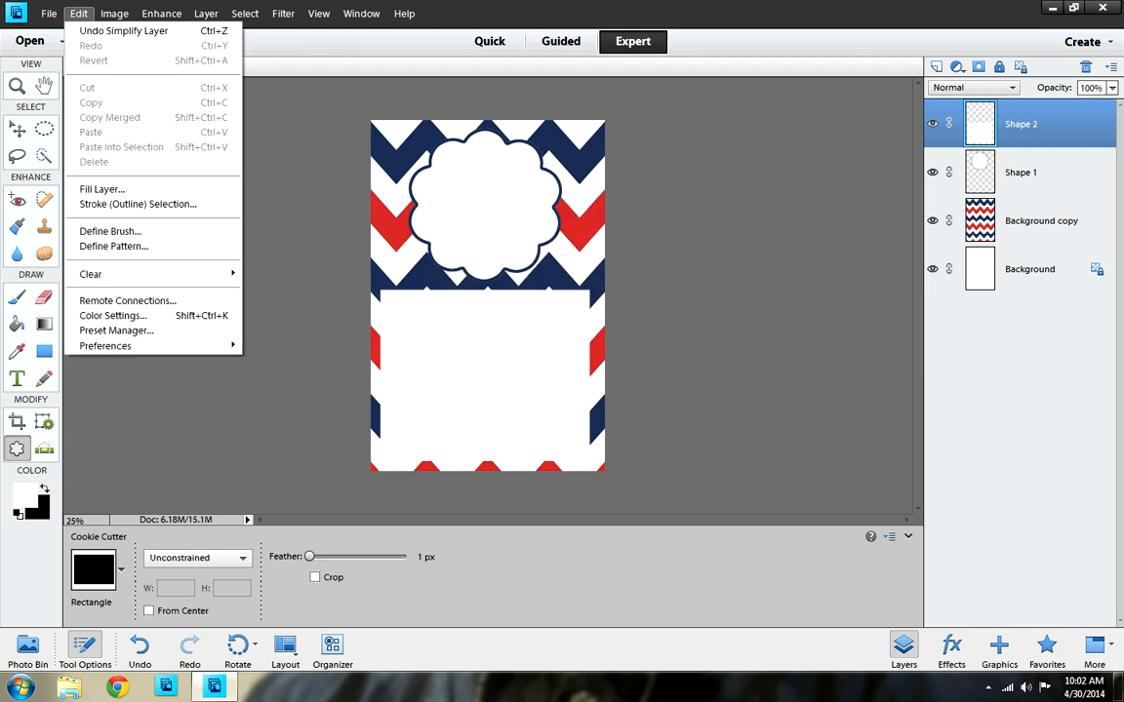
left_click(138, 204)
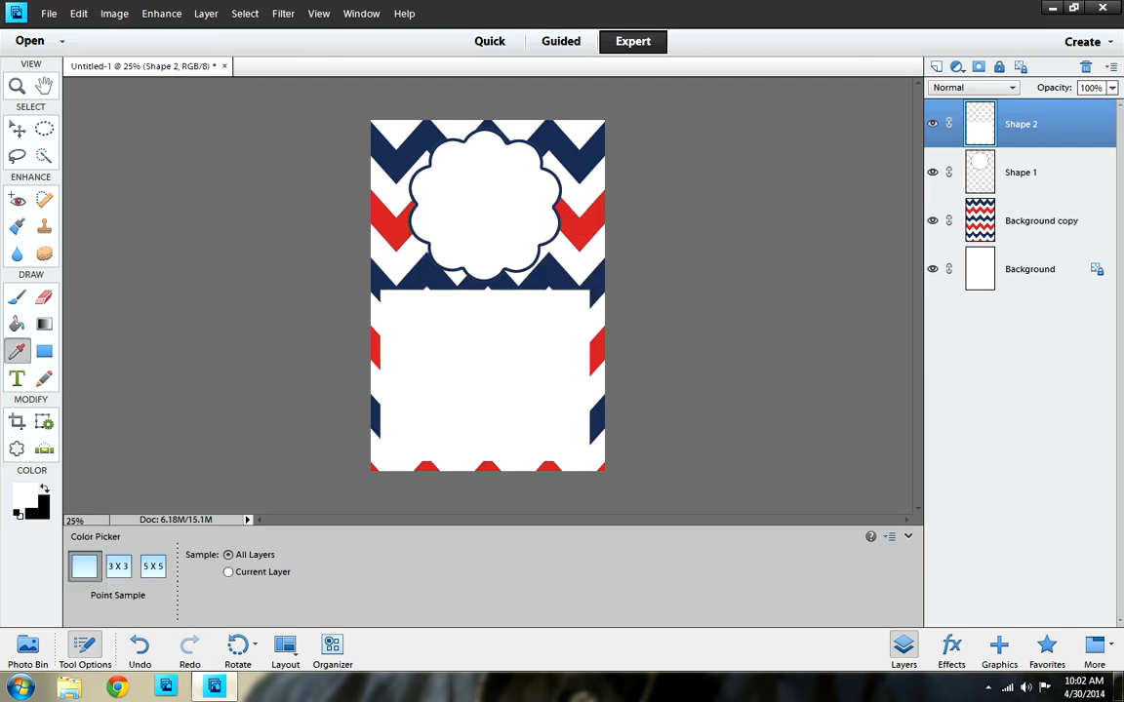
left_click(78, 14)
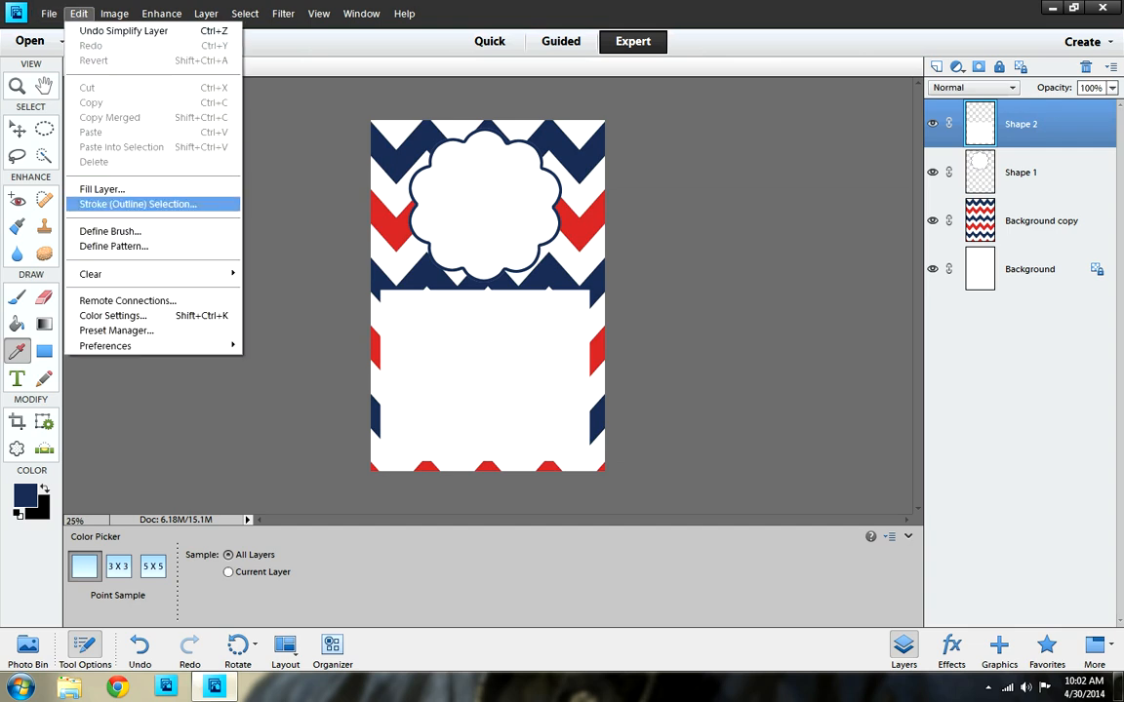
left_click(138, 204)
left_click(656, 180)
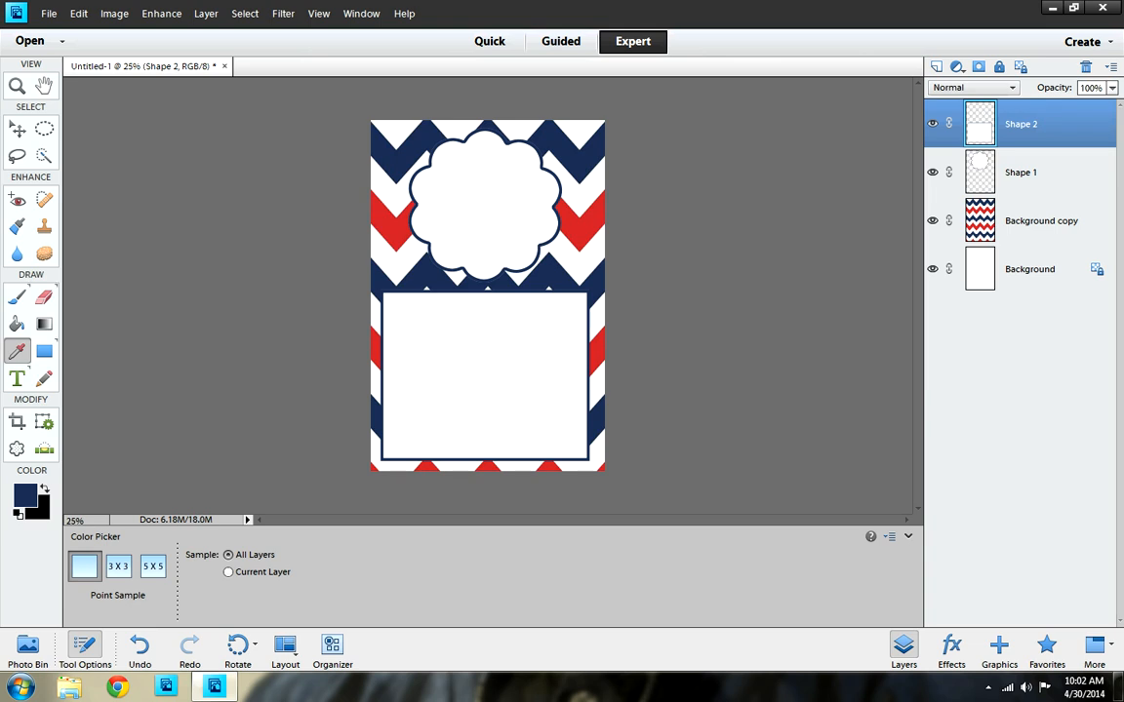
Add the navy text "You are invited to a 4th of July Fireworks Party!" in a text box across the upper part of the rectangle.
left_click(936, 66)
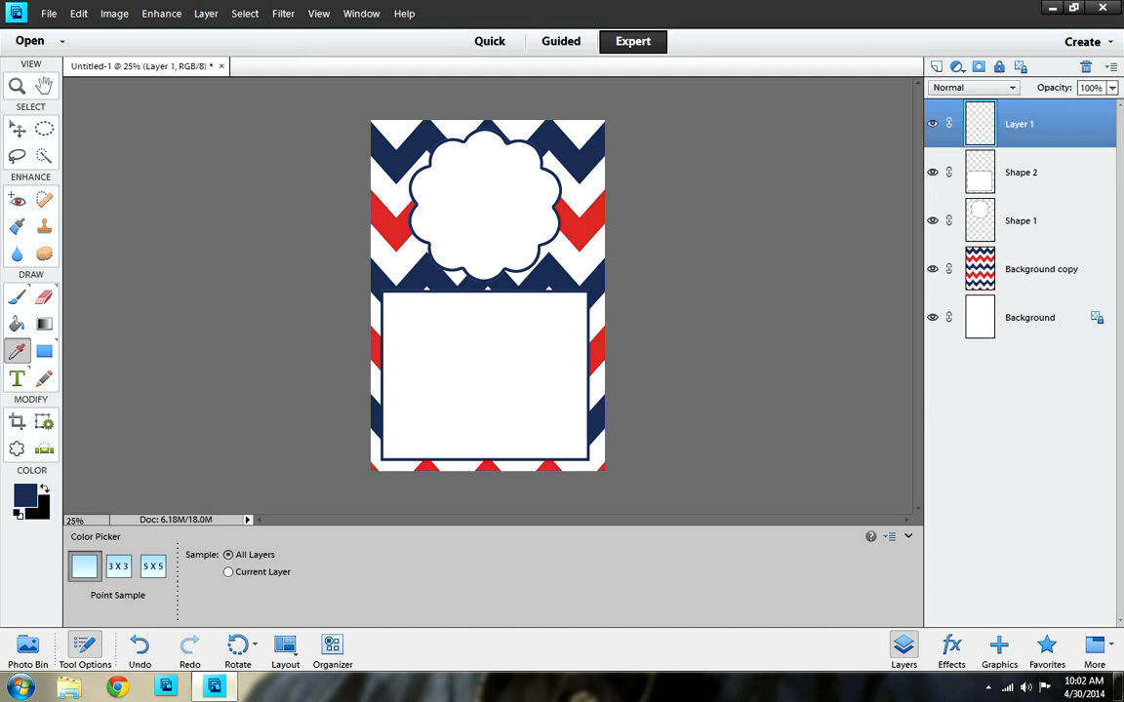
key("t")
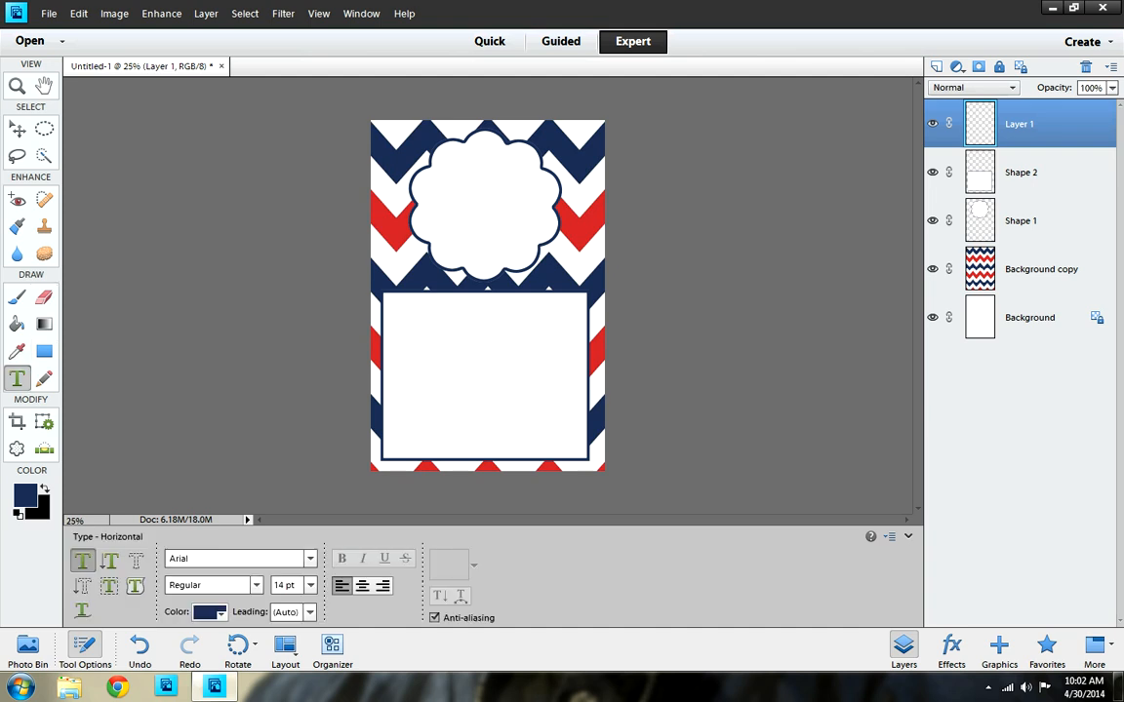
left_click_drag(408, 364, 582, 360)
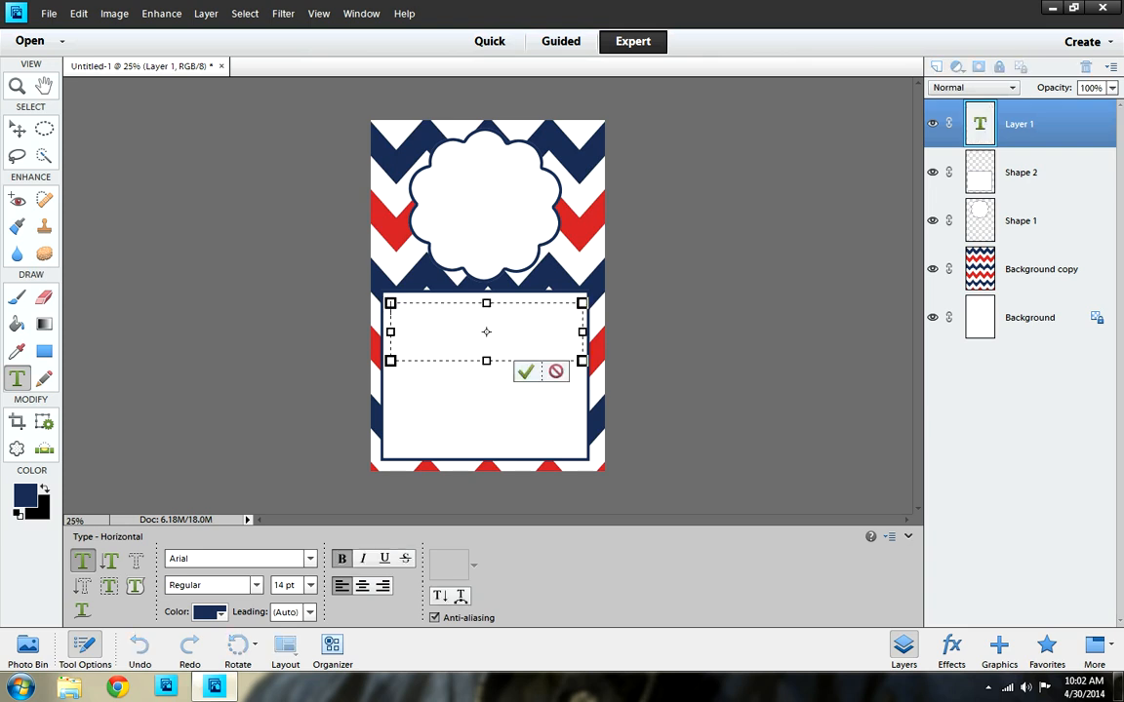
type("You are invited to a 4th")
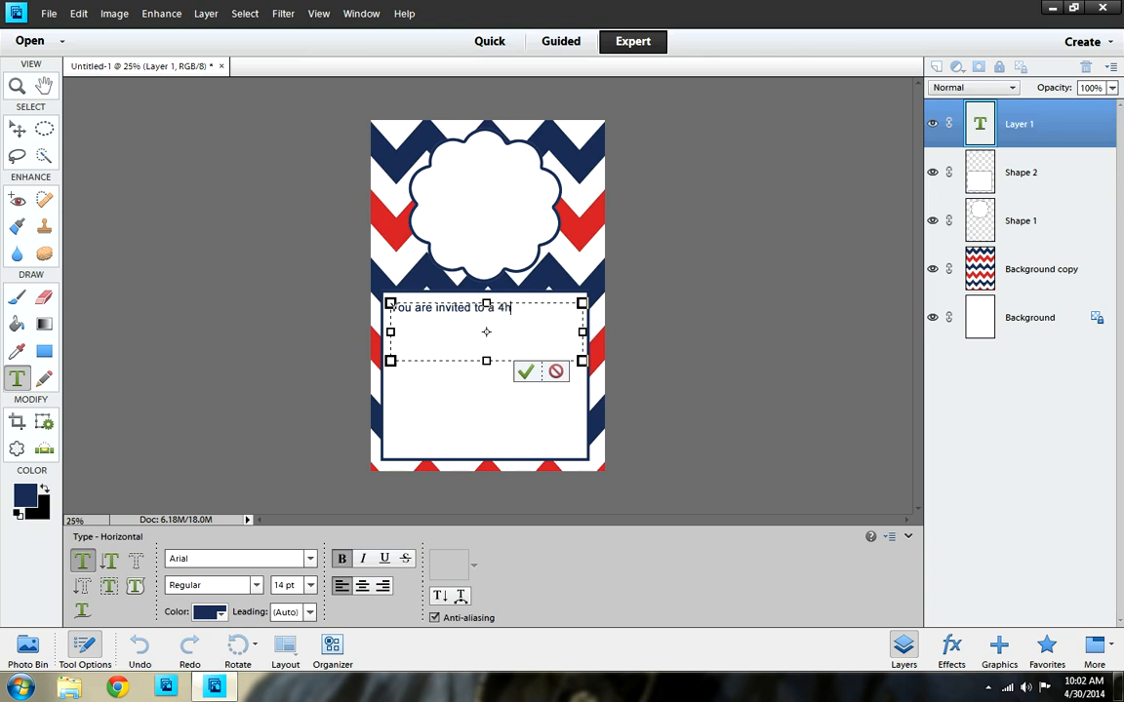
type(" of Jul")
type("y")
type(" Fire")
type("works Part")
type("y!")
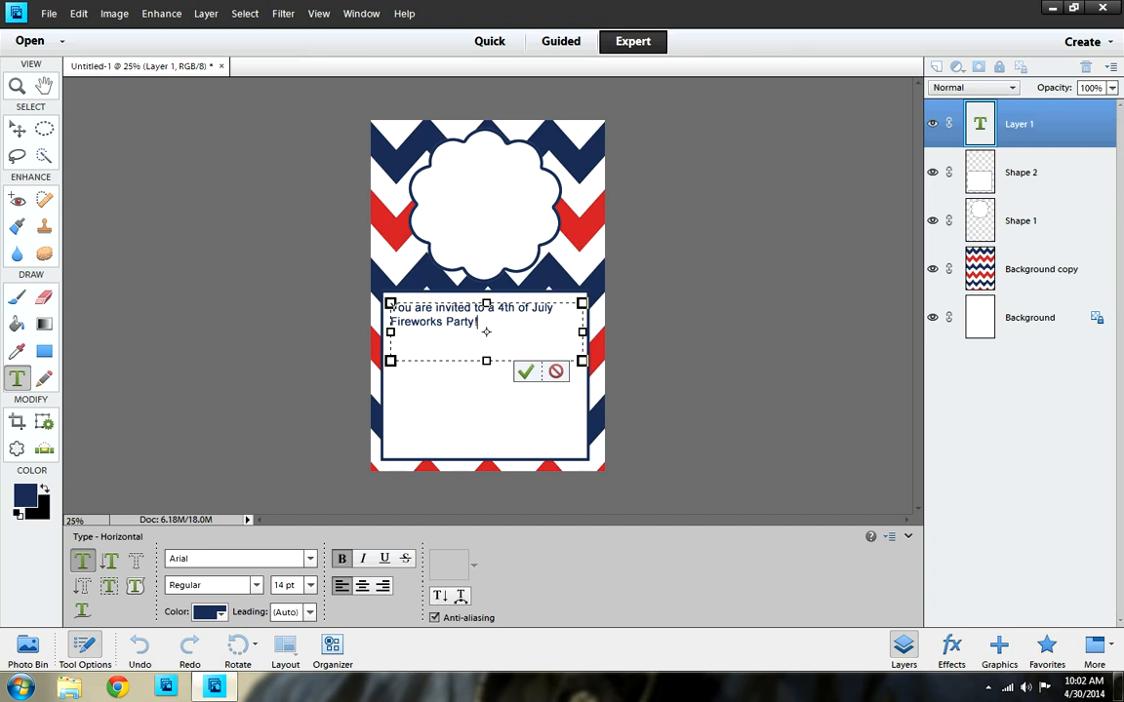
left_click(526, 372)
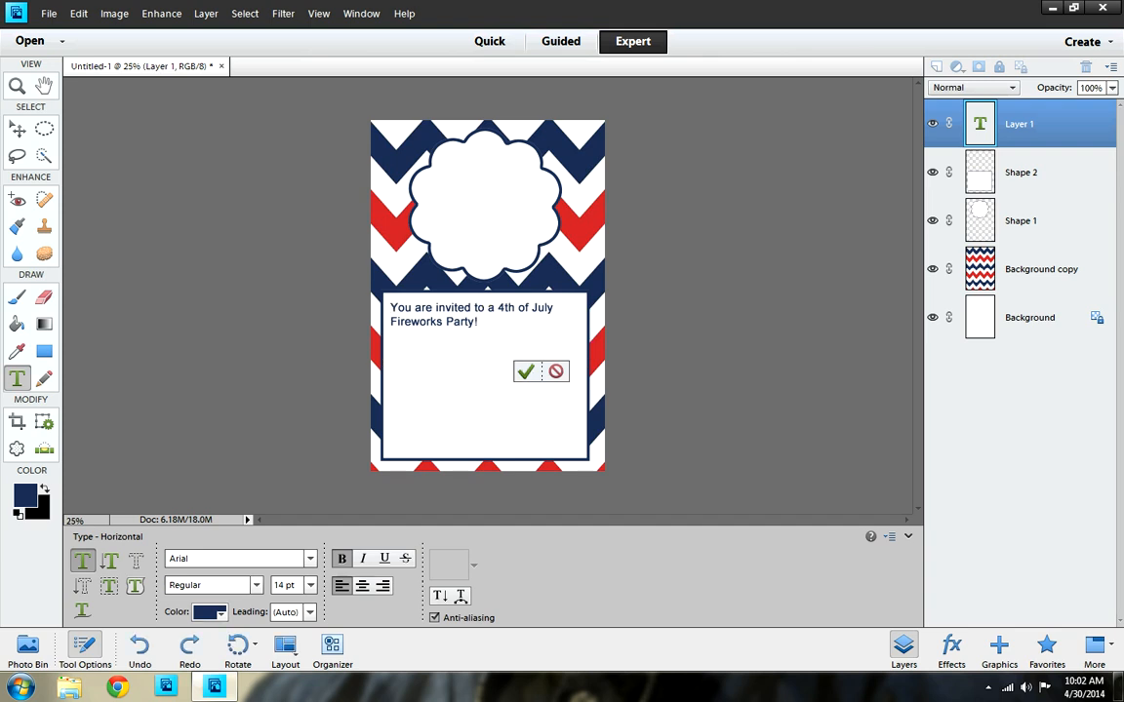
Nudge the invitation text to the right so its first line is centered in the white rectangle.
key("shift+Right")
key("shift+Right")
key("shift+Right")
key("shift+Right")
key("shift+Right")
key("shift+Right")
key("shift+Right")
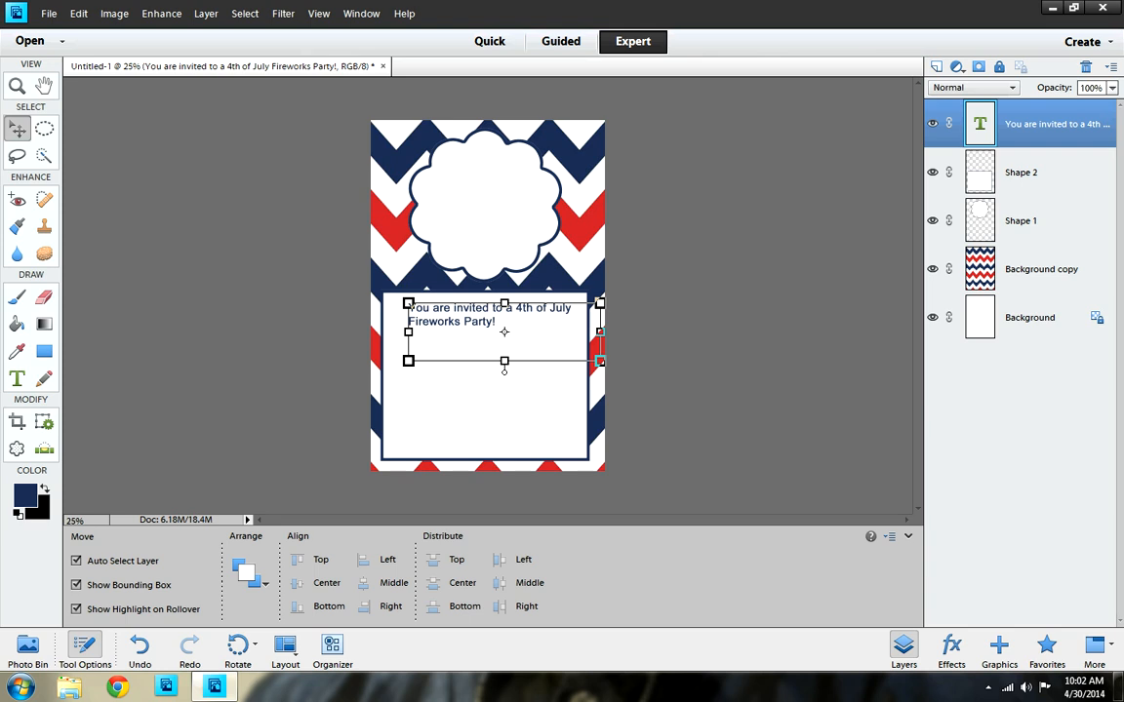
Delete "Fireworks Party!" from the invitation text, keeping only "You are invited to a 4th of July".
key("t")
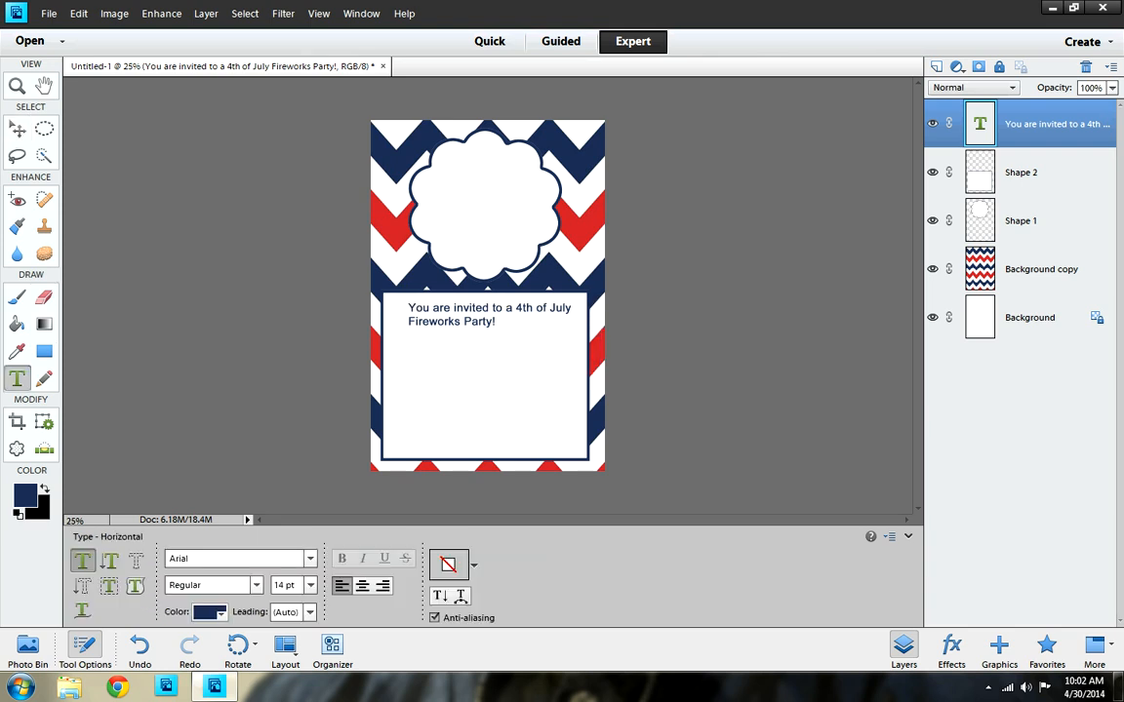
left_click(495, 321)
left_click_drag(496, 321, 408, 321)
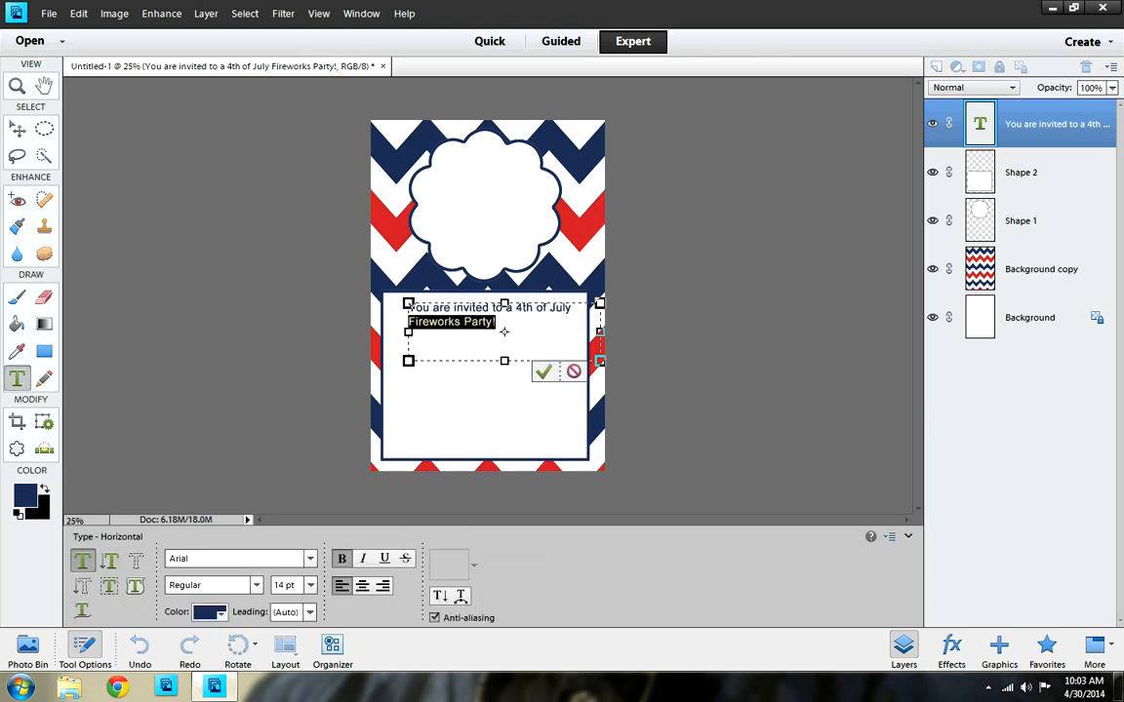
key("BackSpace")
key("ctrl+Return")
key("v")
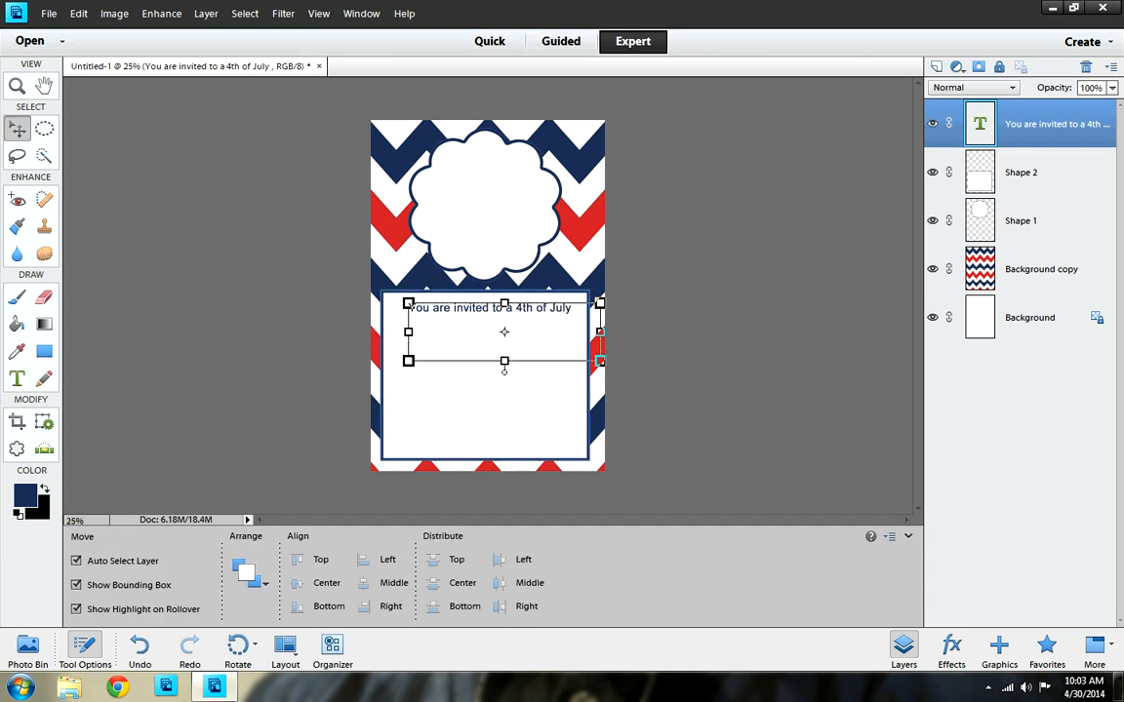
Add "Fireworks Party!!" as a separate text layer and center it directly below the first text line.
key("t")
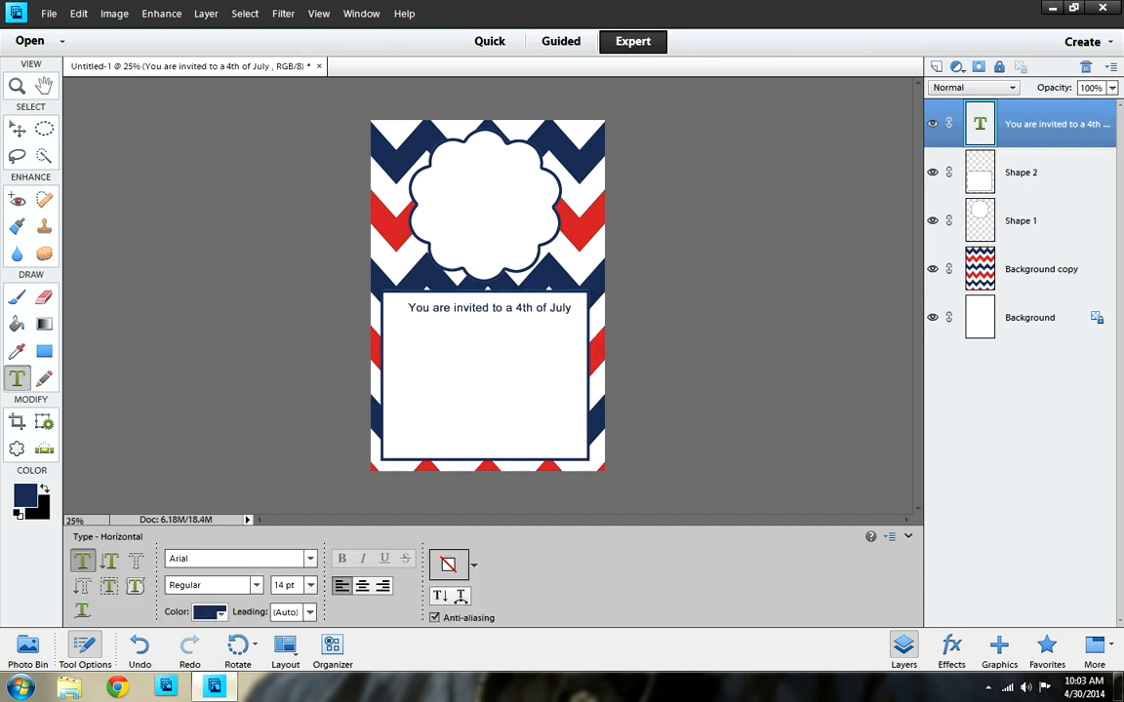
left_click_drag(408, 321, 562, 351)
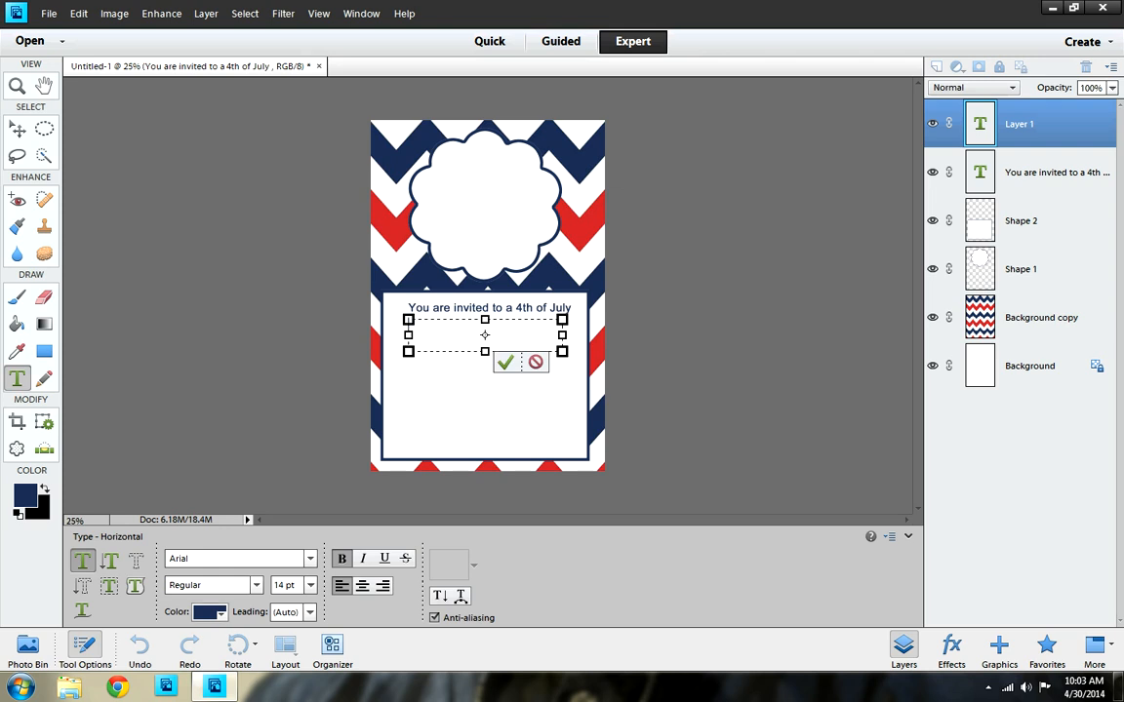
type("Drew")
type("orks Pa")
type("rty!")
type("Fi")
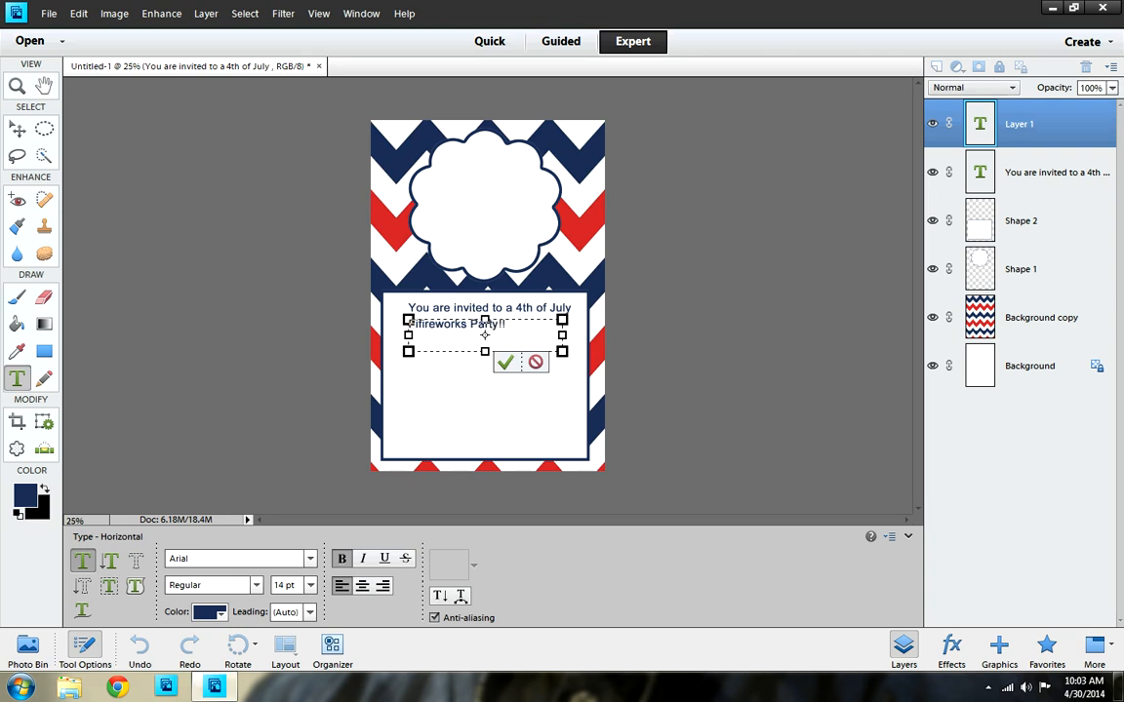
key("Delete")
left_click(505, 362)
left_click_drag(453, 325, 481, 322)
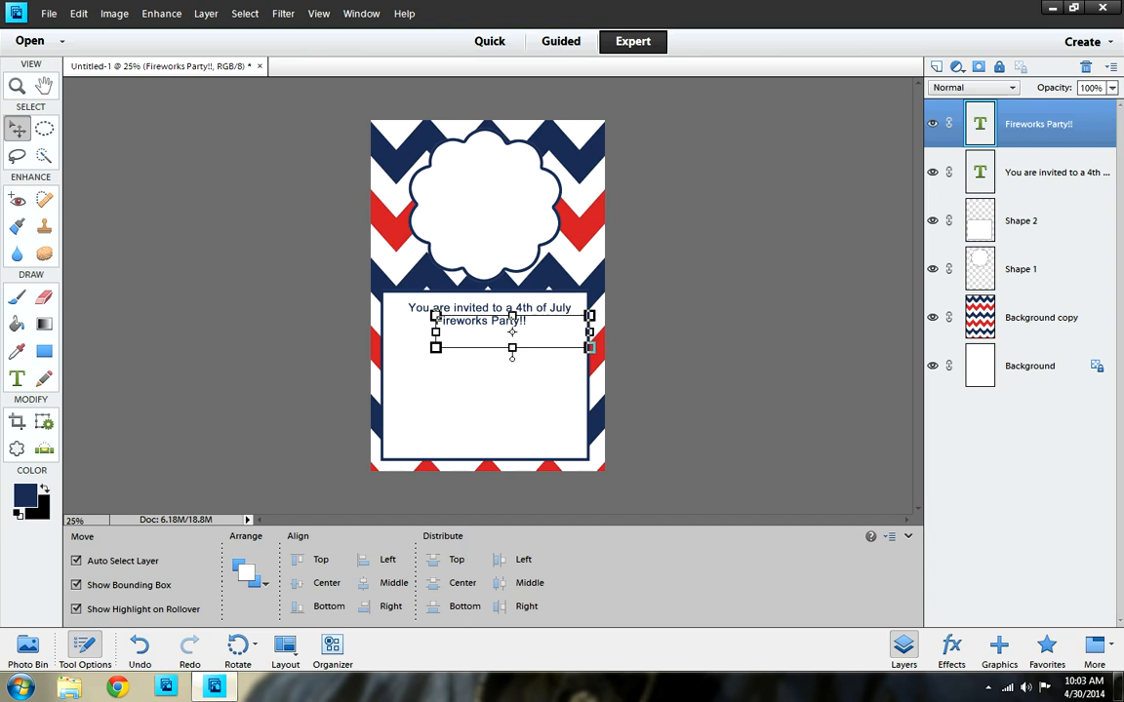
Scale the outlined white rectangle up proportionally to 107.37%, extending it up and outward on both sides.
left_click(485, 376)
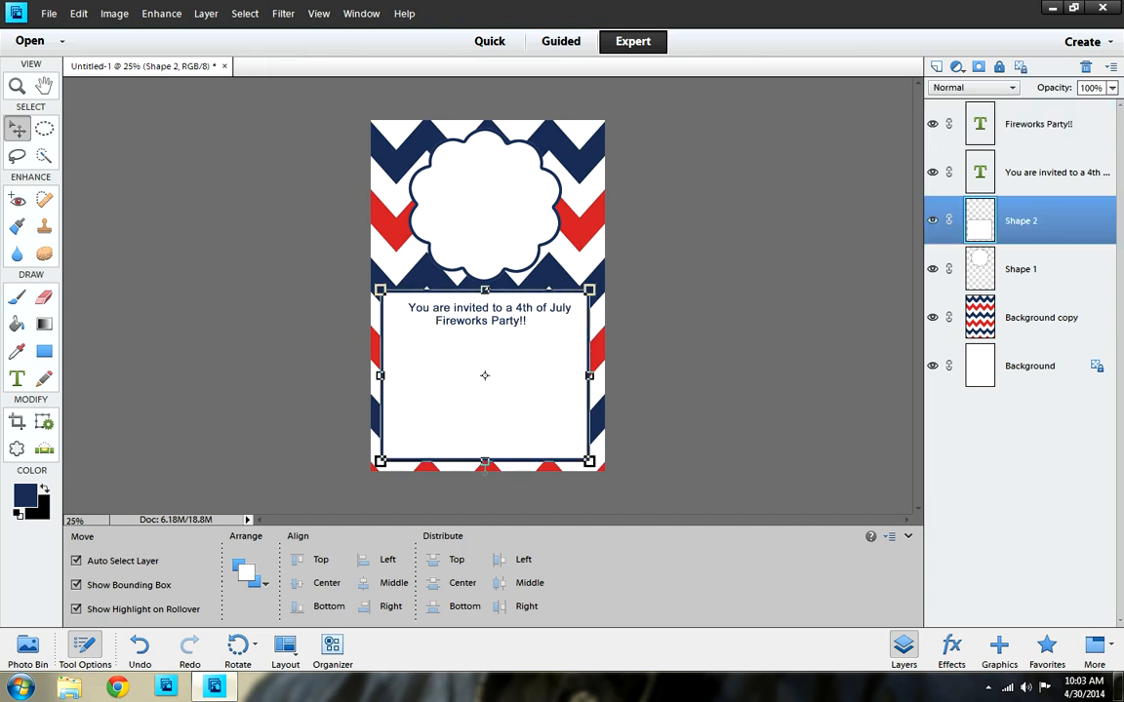
left_click_drag(589, 289, 599, 282)
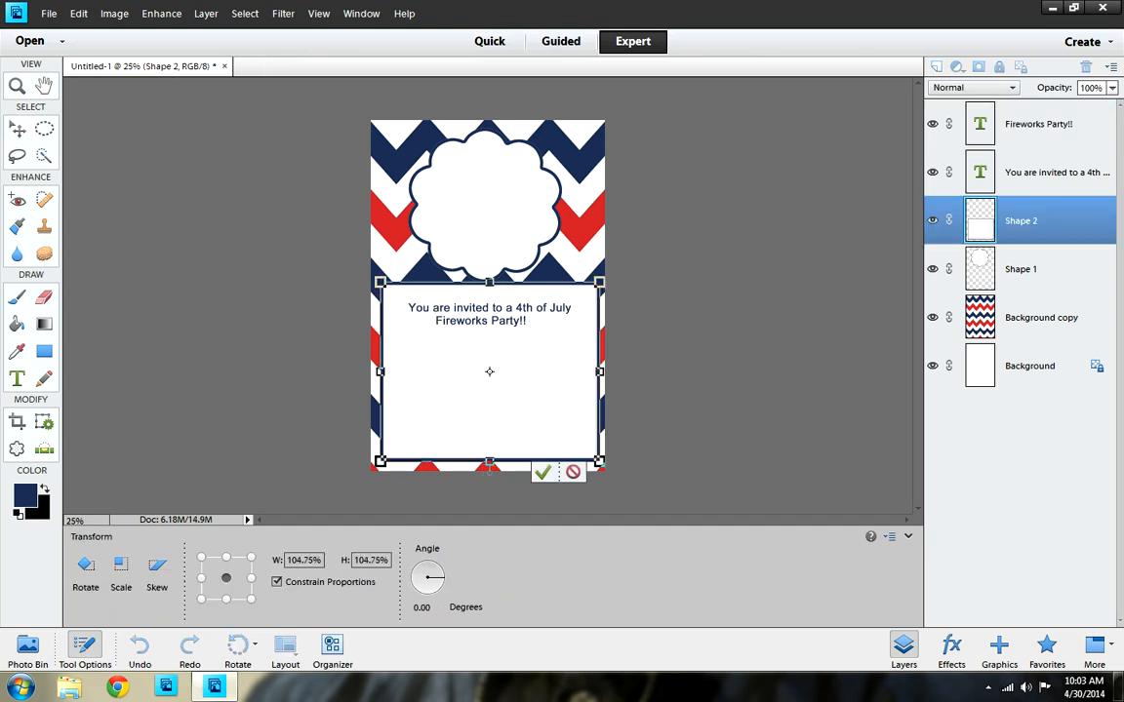
left_click_drag(379, 282, 375, 278)
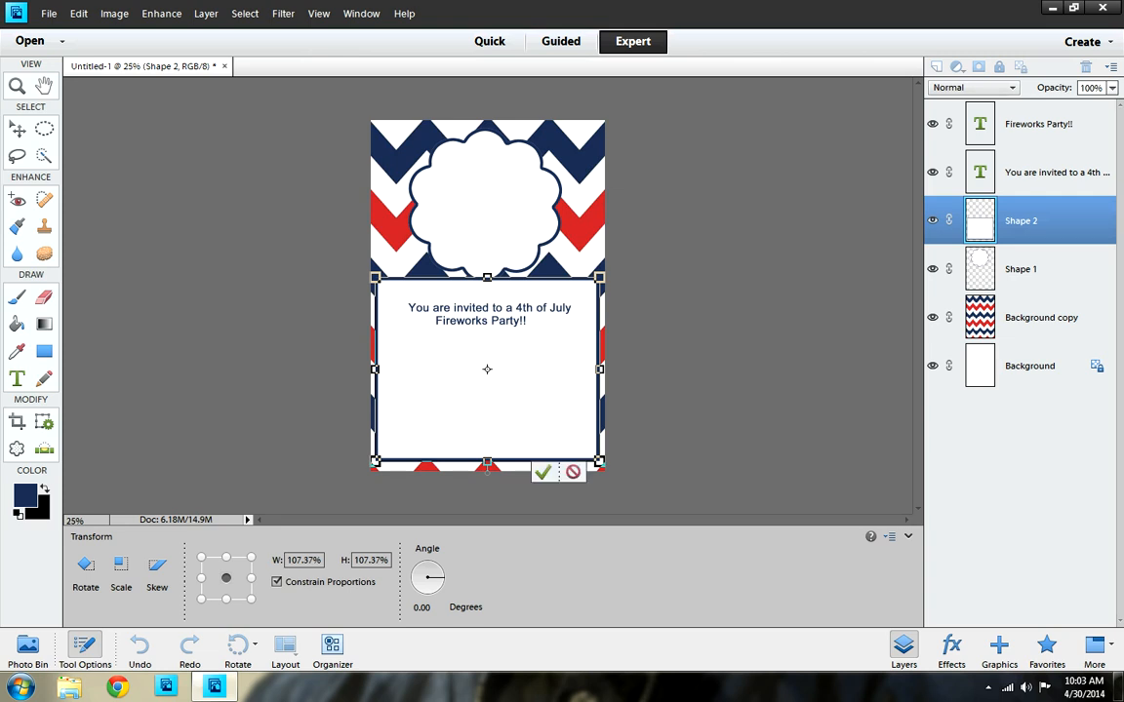
key("Return")
Bring the flower label in front of all layers and move it down so it overlaps the white rectangle's top edge.
left_click(485, 204)
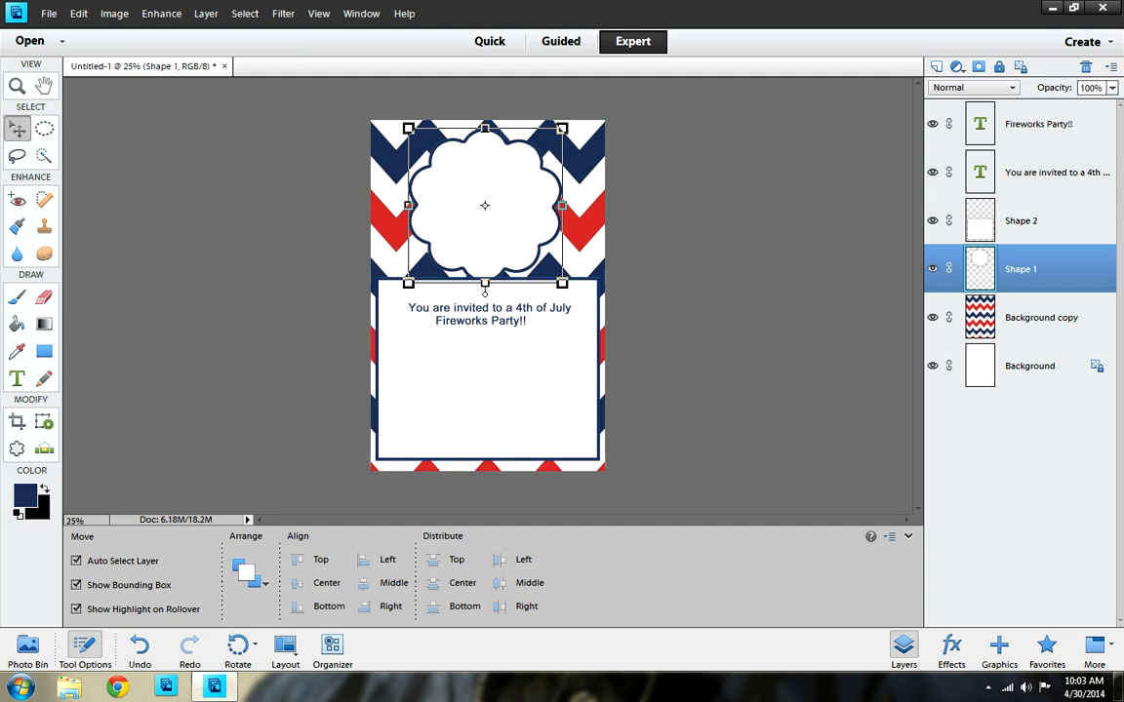
right_click(485, 205)
left_click(541, 312)
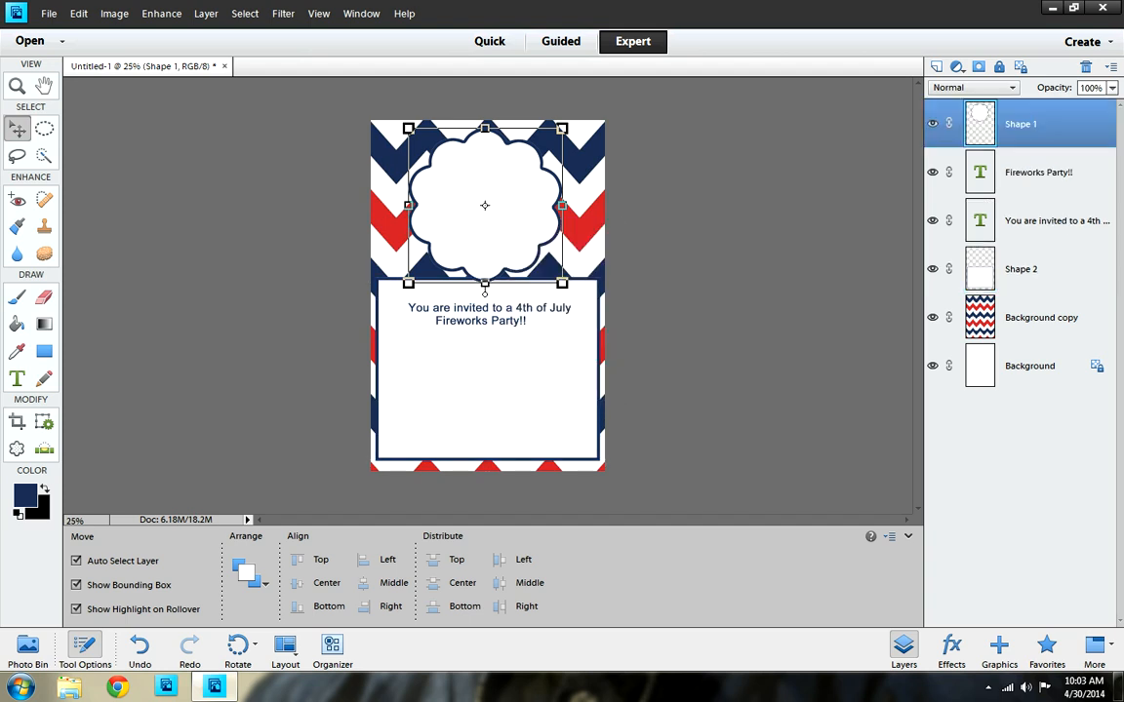
left_click_drag(485, 209, 487, 219)
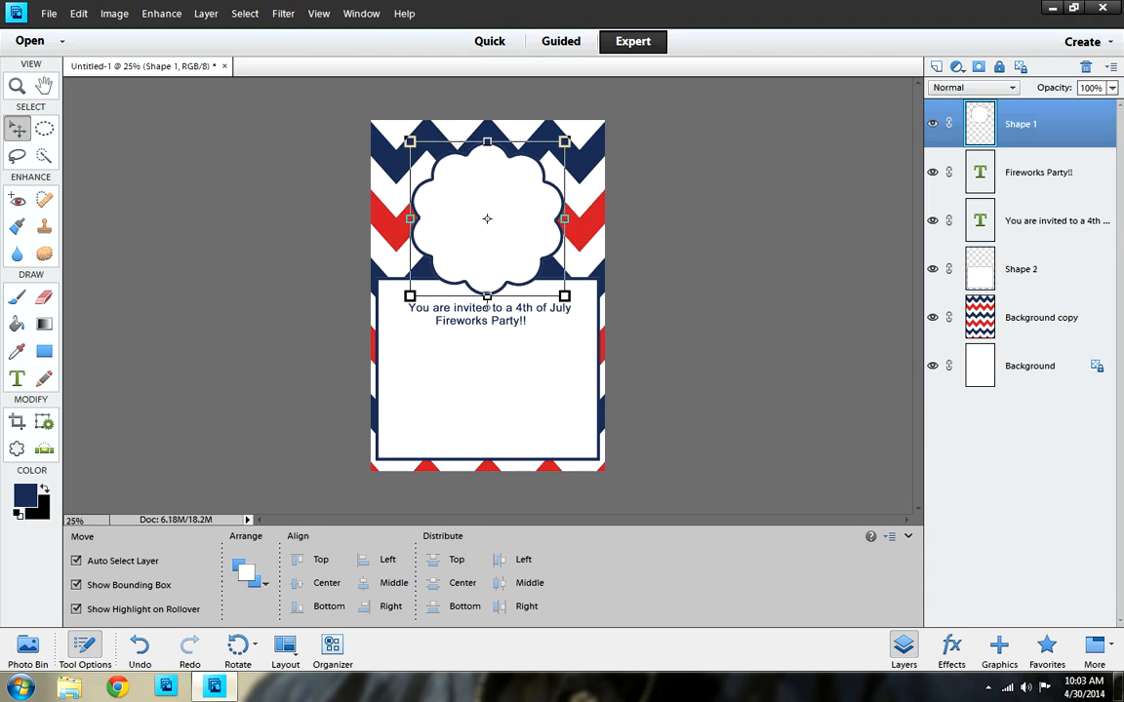
Scale the flower label up proportionally to 111.57%, extending it upward and outward on both sides.
left_click_drag(564, 141, 575, 128)
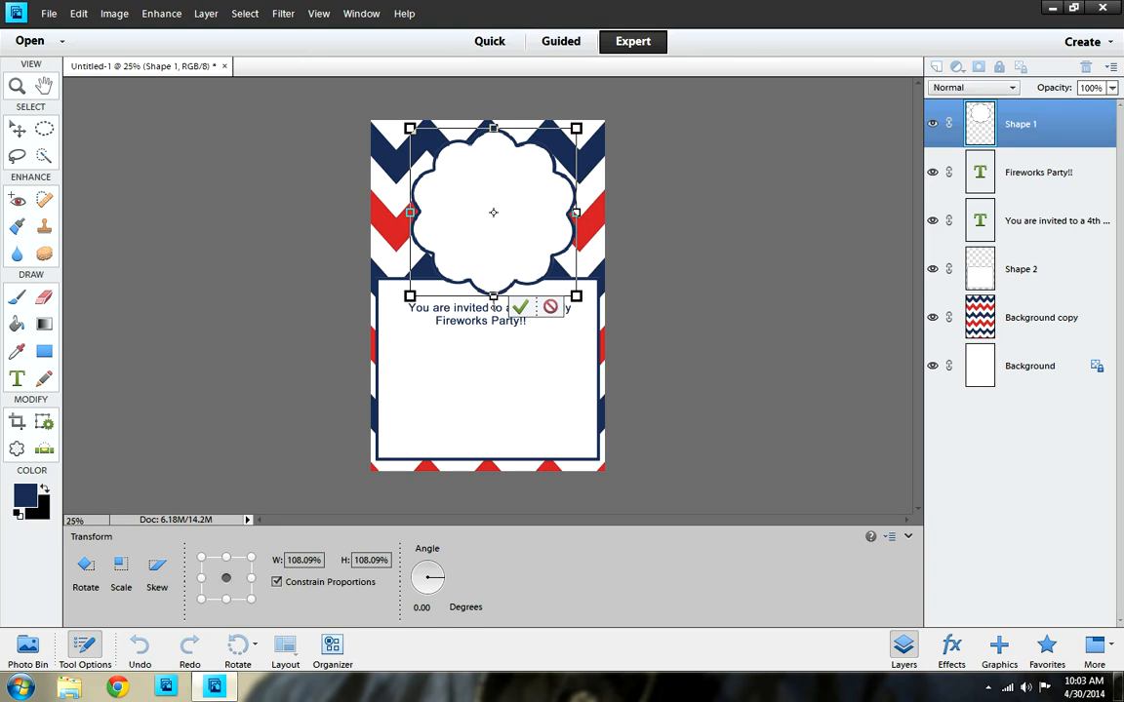
left_click_drag(410, 129, 404, 123)
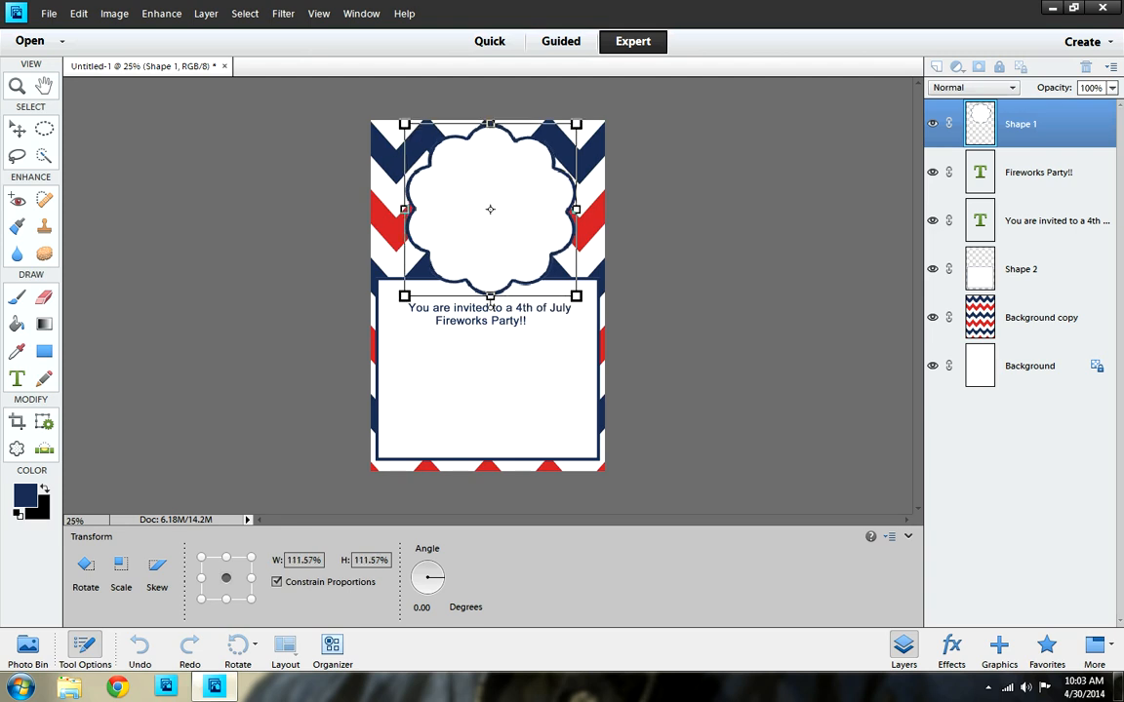
left_click(519, 307)
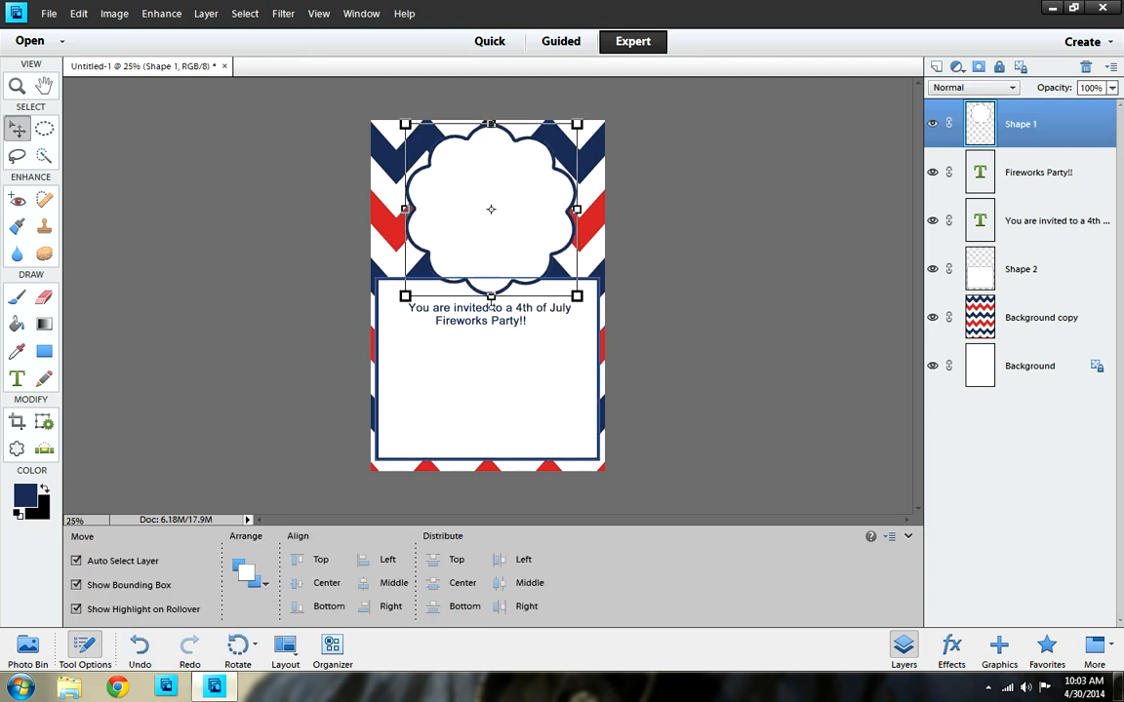
left_click(455, 304)
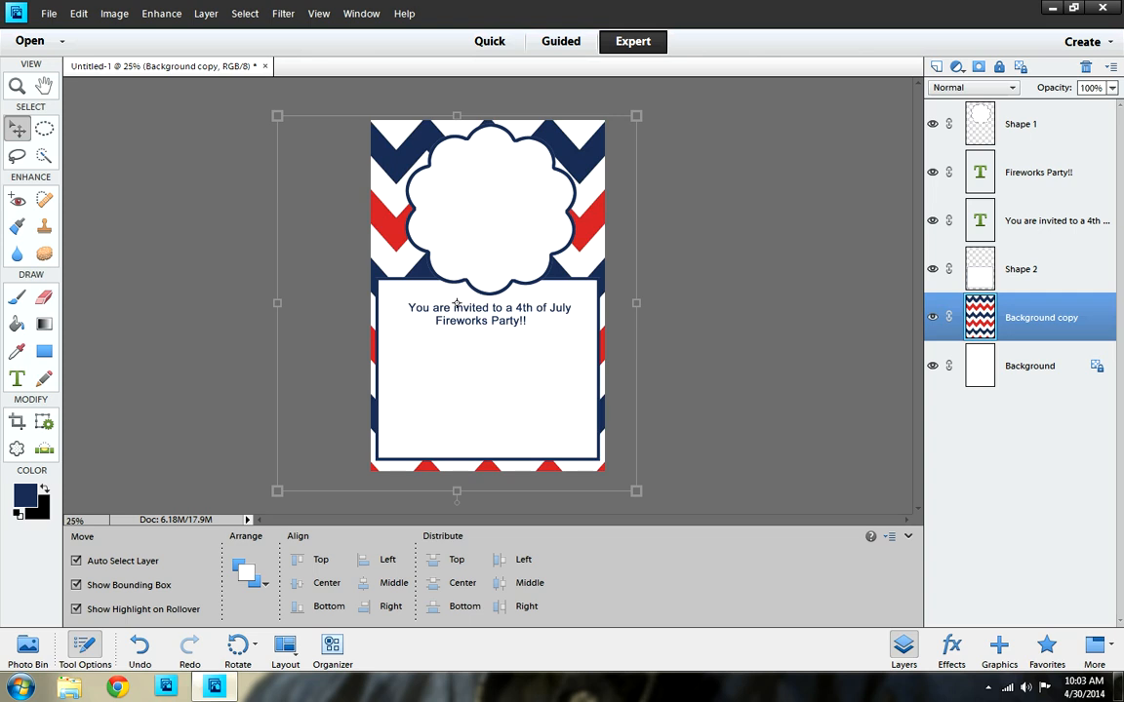
Add a blank layer above the flower label and place the Starburst Flag graphic inside the label.
left_click(1020, 124)
left_click(935, 67)
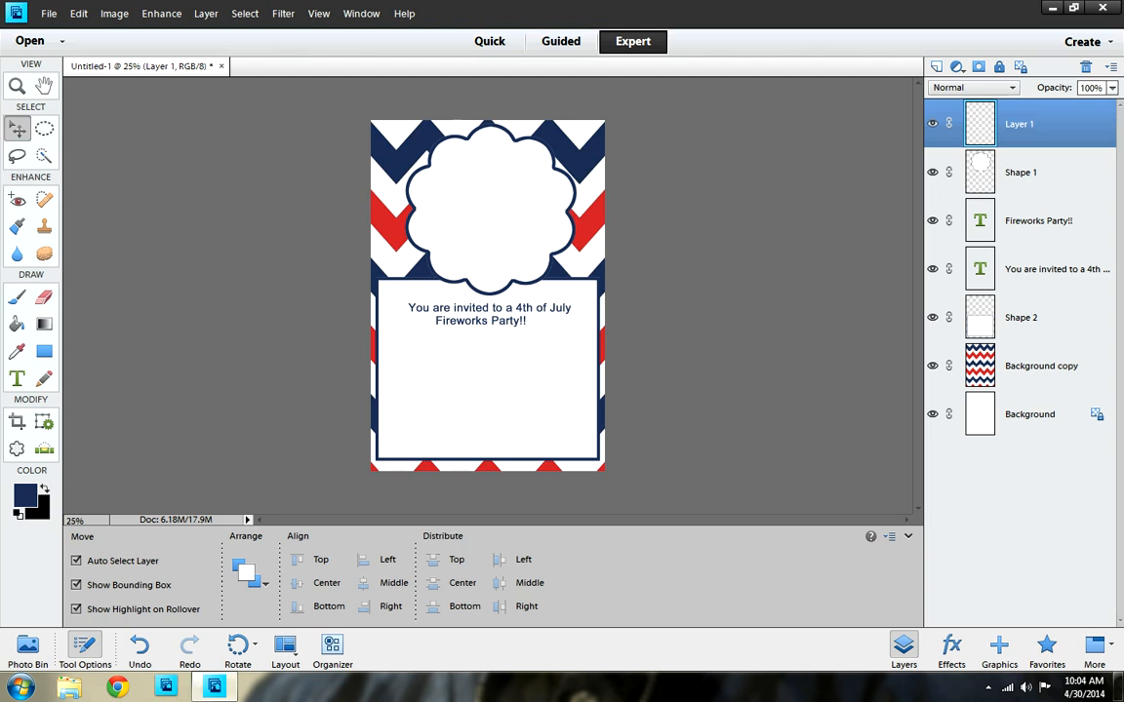
left_click(998, 650)
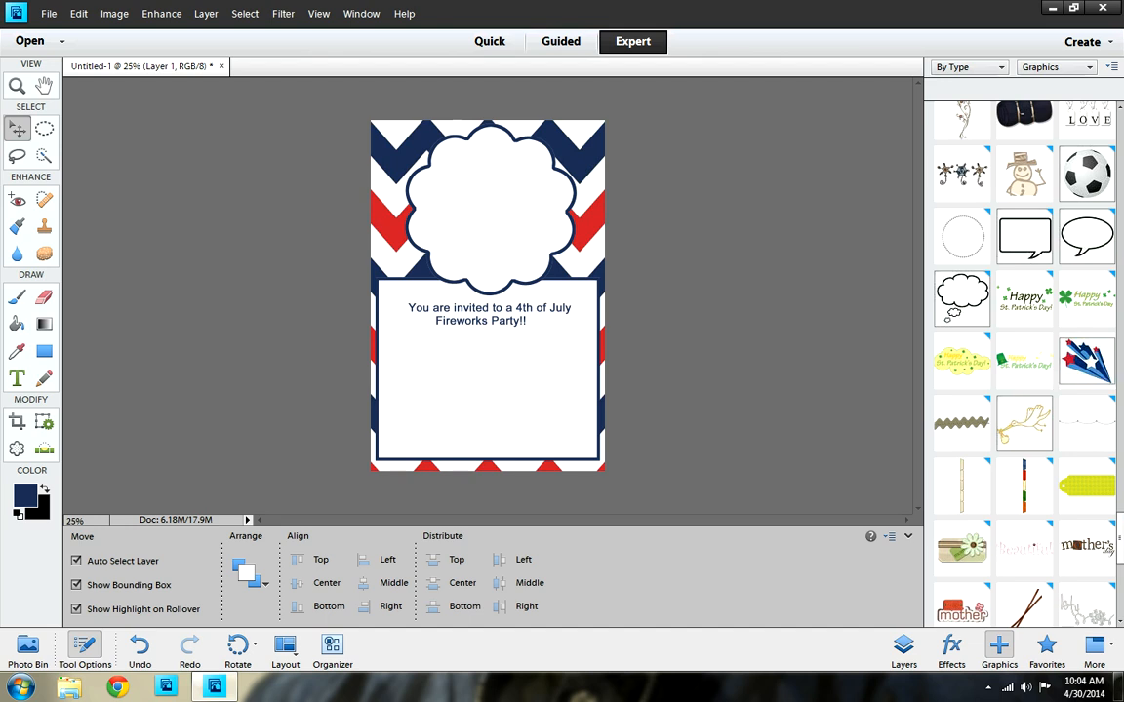
scroll(1024, 361, "down", 3)
scroll(1024, 361, "down", 4)
scroll(1087, 576, "down", 2)
scroll(1087, 547, "down", 3)
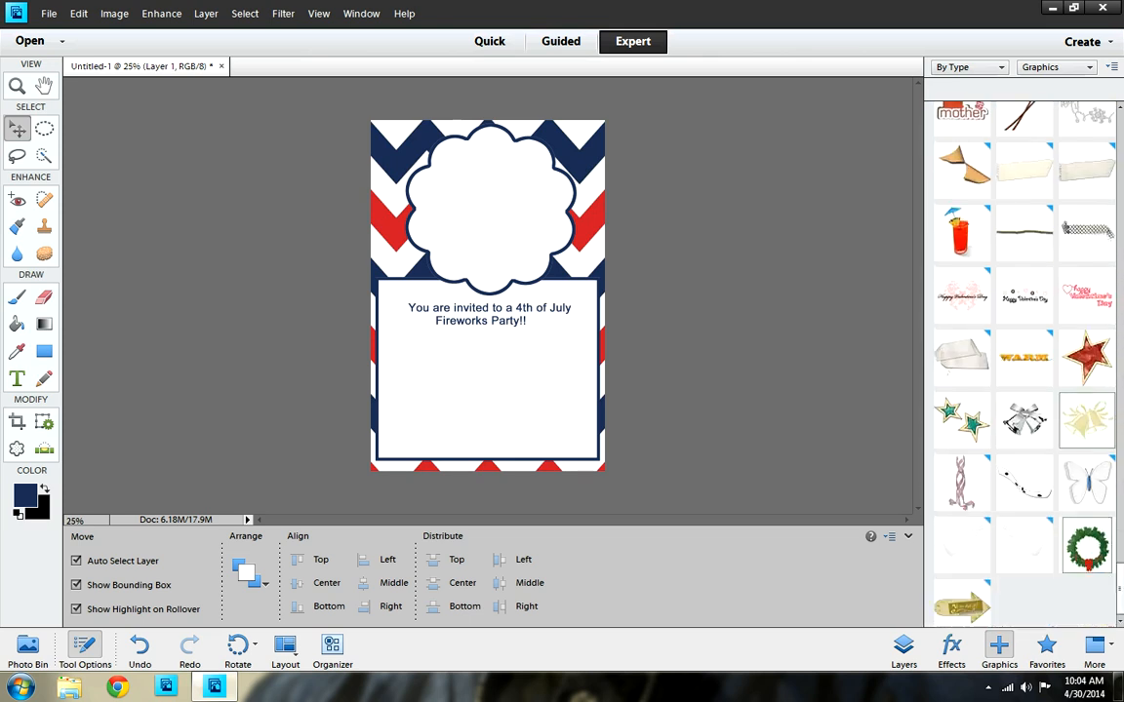
scroll(1087, 547, "up", 8)
scroll(1024, 361, "up", 1)
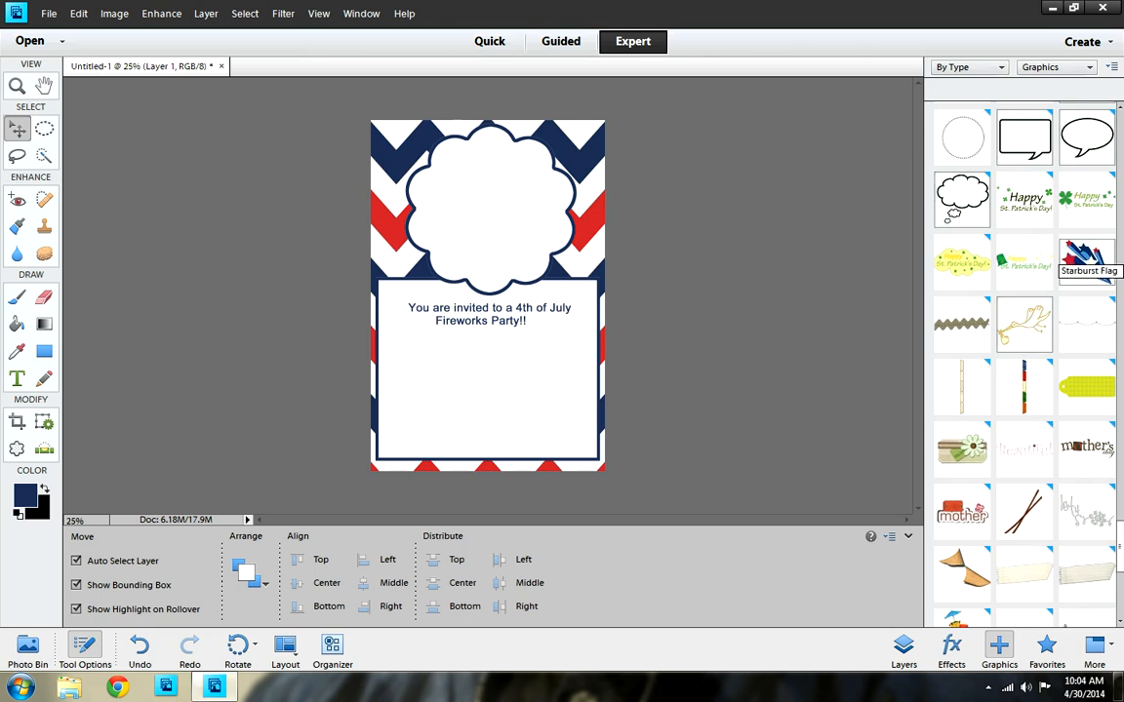
left_click_drag(1087, 261, 441, 192)
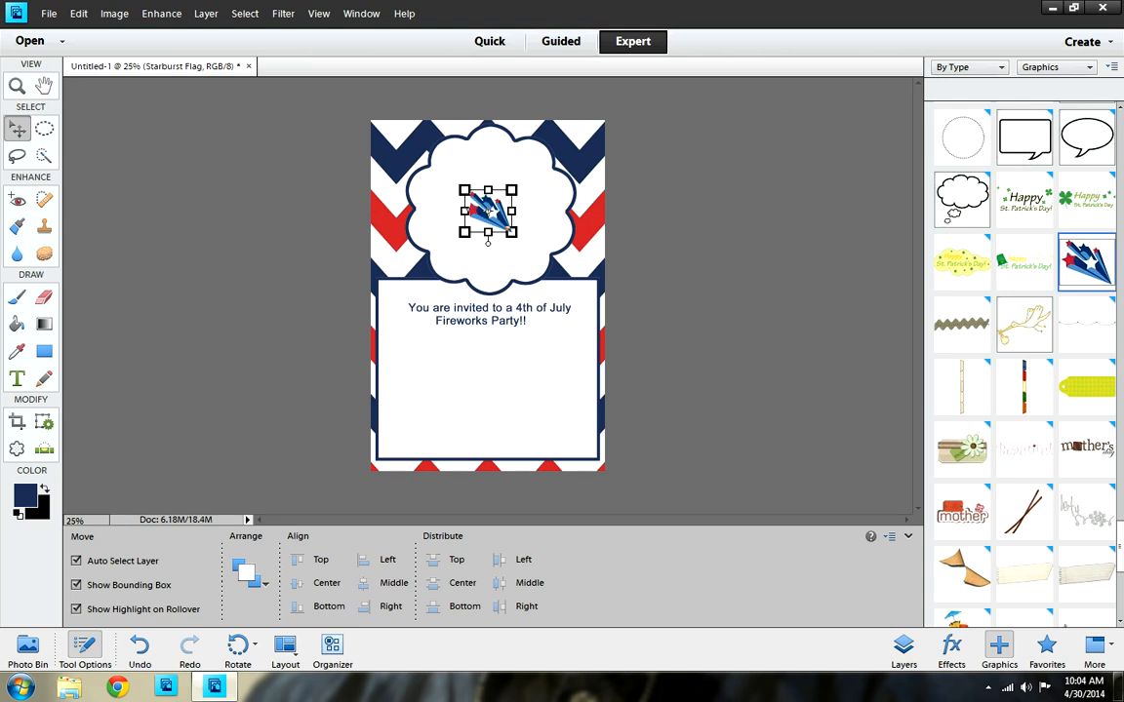
key("F11")
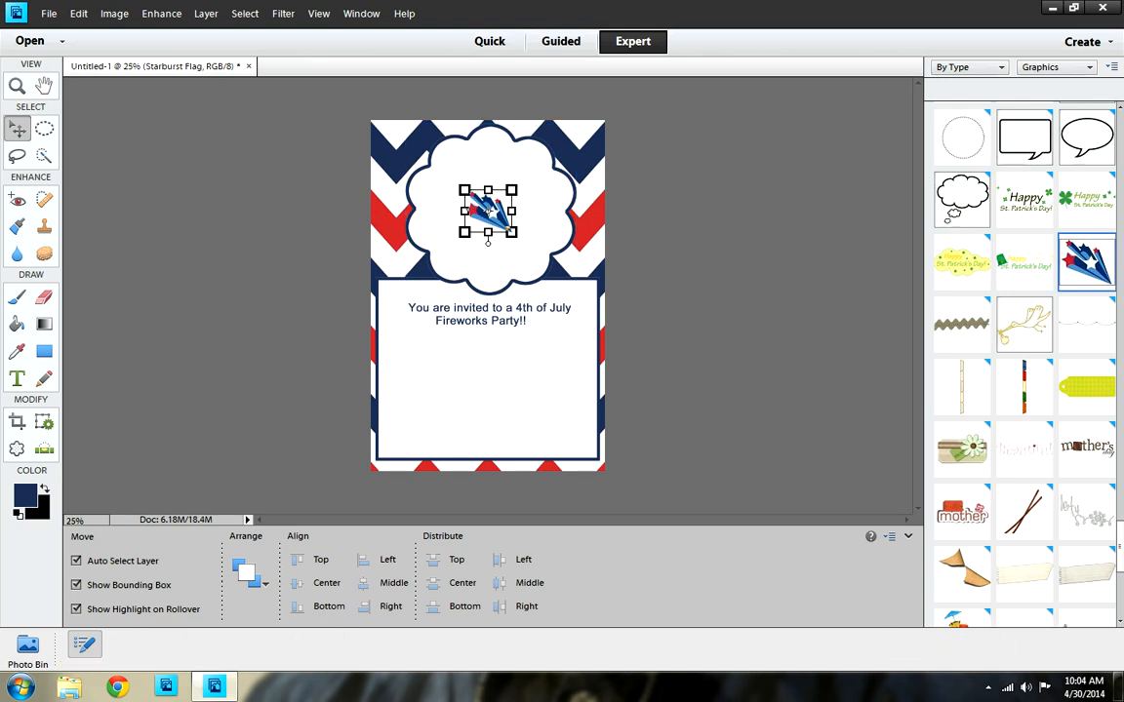
Enlarge the Starburst Flag graphic proportionally until it nearly fills the flower label, and center it there.
left_click_drag(512, 232, 546, 263)
left_click_drag(465, 191, 427, 157)
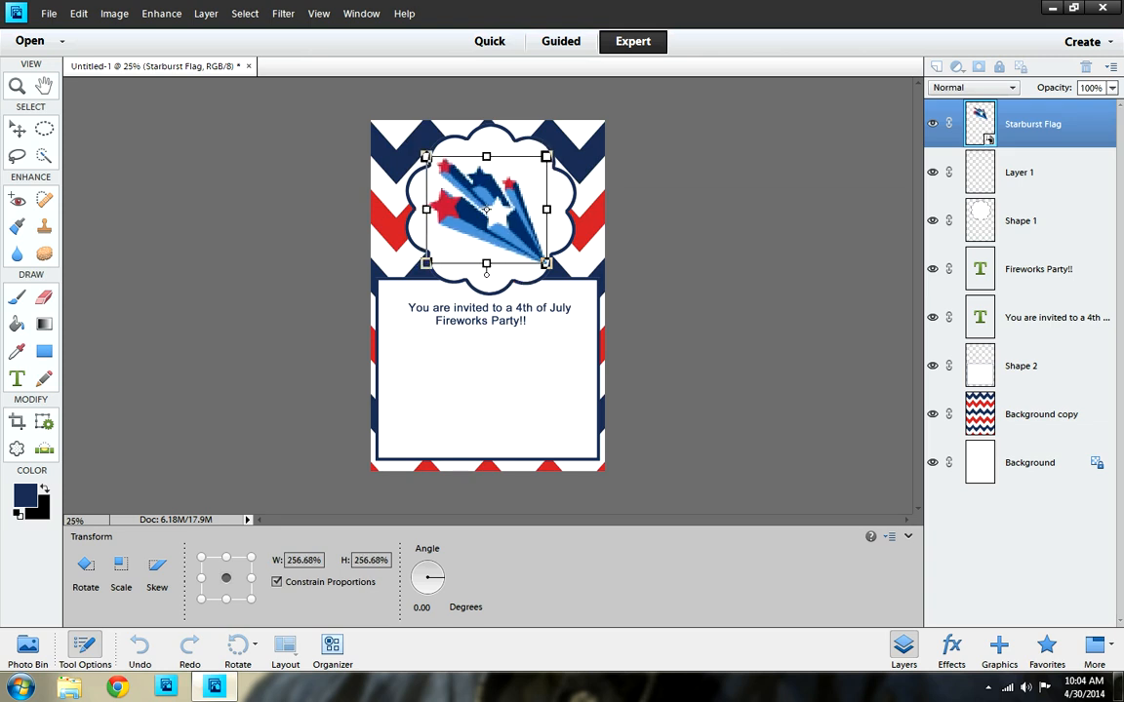
left_click_drag(486, 209, 486, 202)
left_click_drag(547, 147, 562, 131)
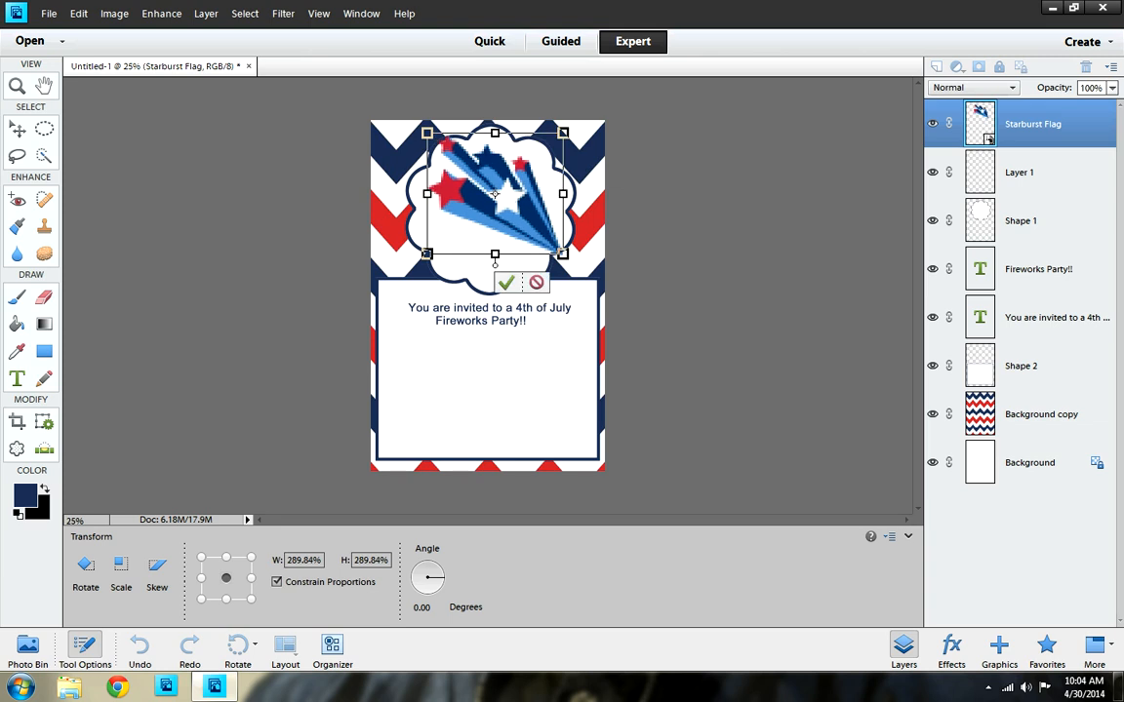
left_click_drag(427, 253, 422, 259)
mouse_move(492, 196)
left_mouse_down()
mouse_move(458, 195)
mouse_move(491, 202)
left_mouse_up()
left_click(505, 293)
left_click(486, 368)
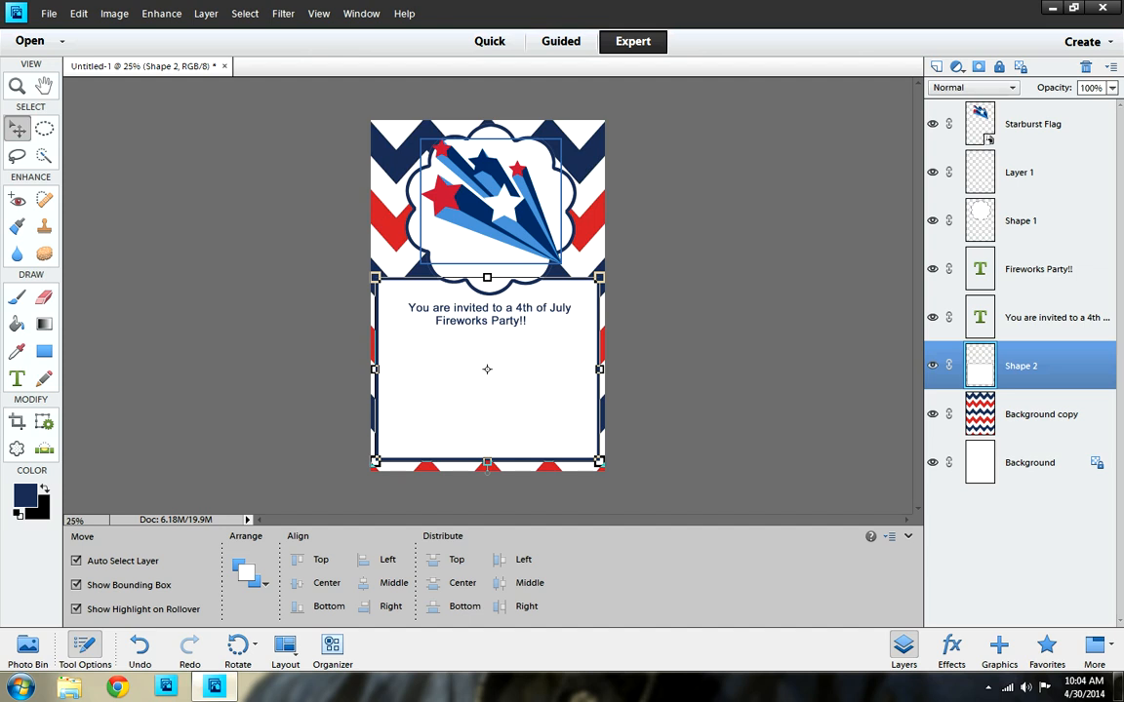
Reduce the Starburst Flag slightly so its tail stays inside the flower label, then extend its lower-left corner a little.
left_click(491, 200)
left_click_drag(562, 263, 552, 257)
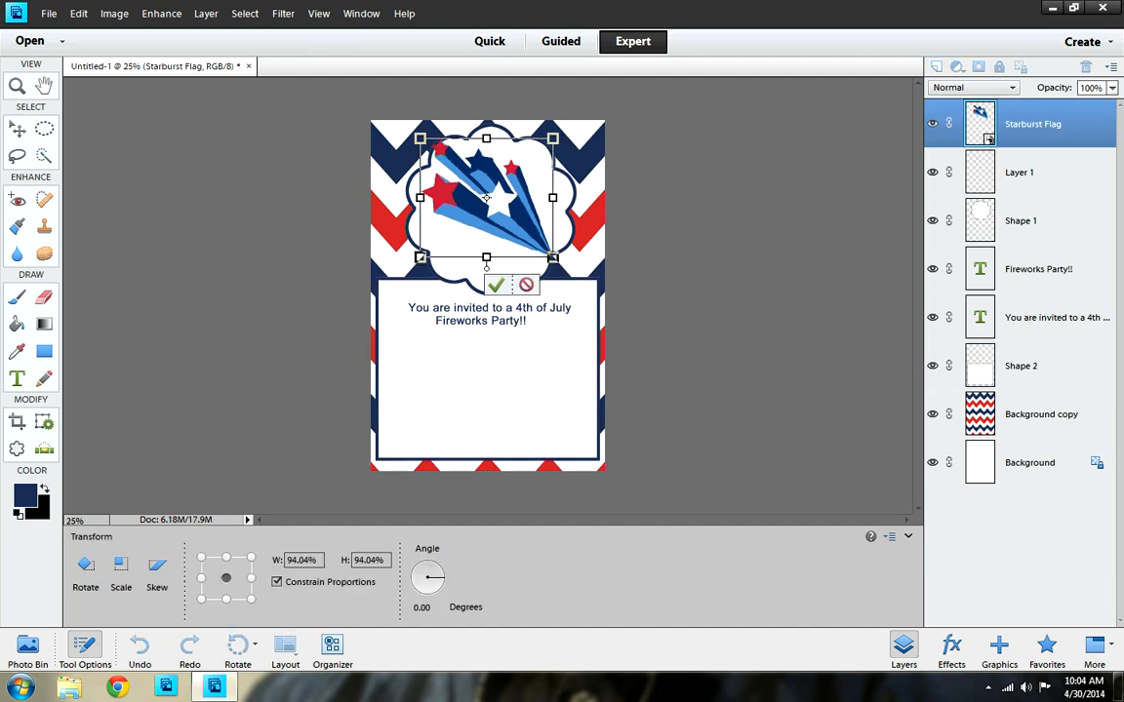
left_click_drag(419, 258, 416, 260)
left_click(497, 287)
left_click(1041, 414)
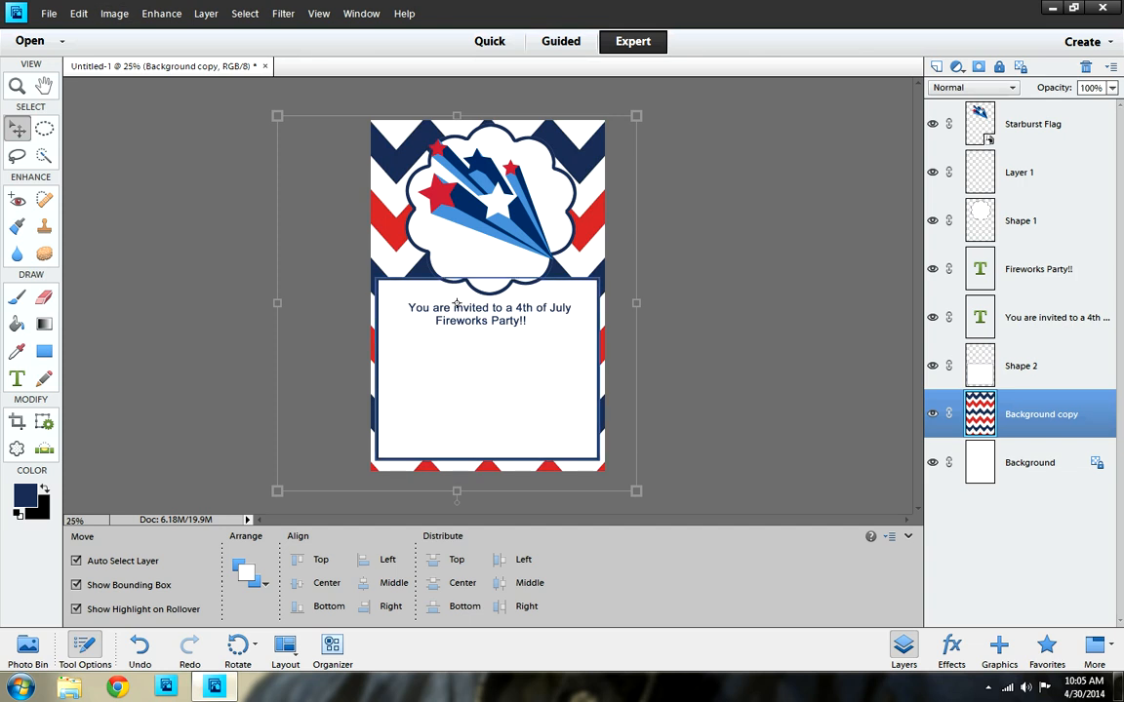
Add a blank layer above the Starburst Flag and place the Cardboard Star graphic at the white rectangle's lower-left corner.
left_click(487, 234)
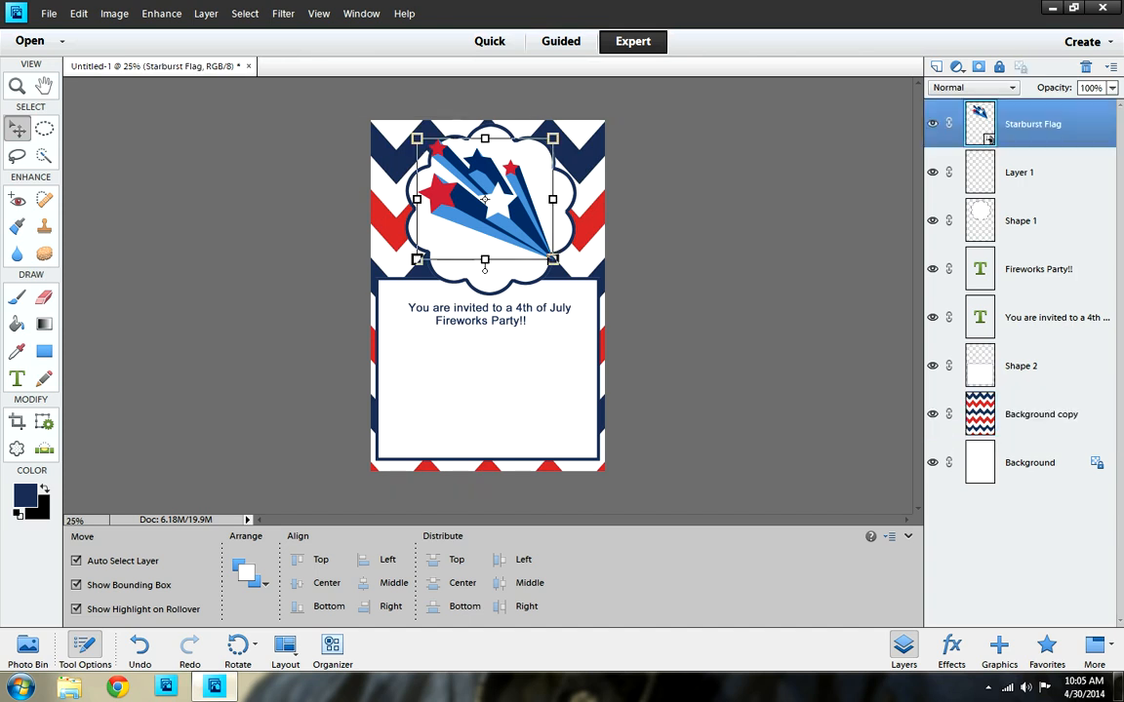
left_click(937, 65)
left_click(999, 649)
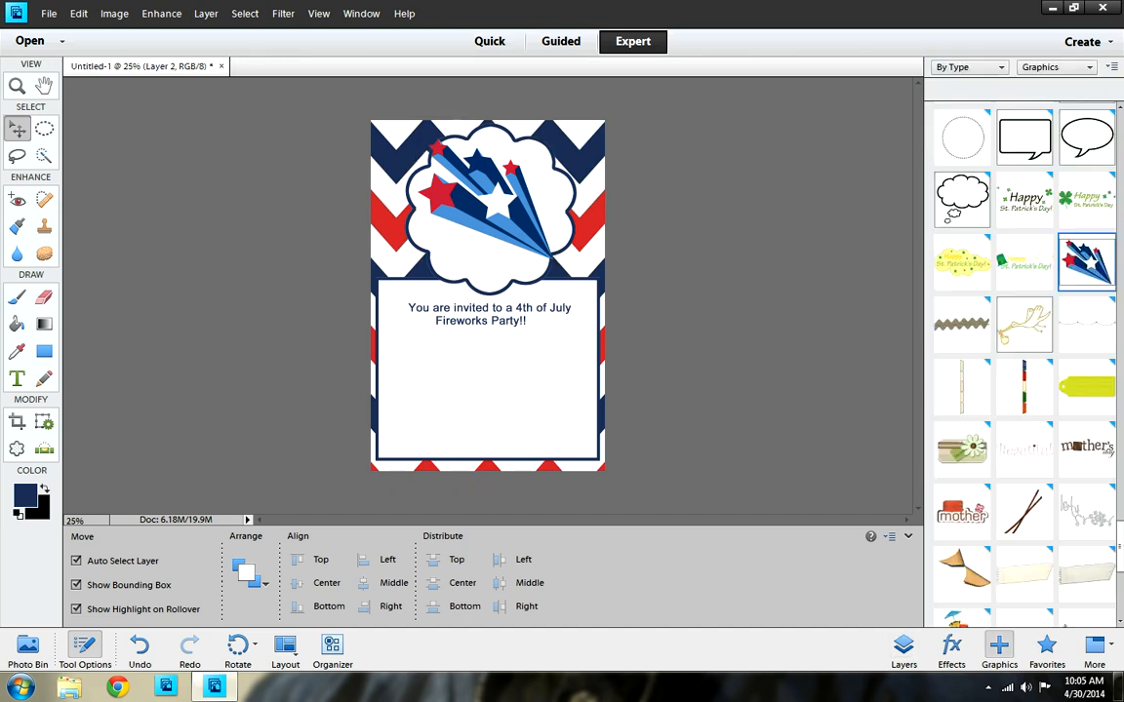
scroll(1025, 361, "down", 8)
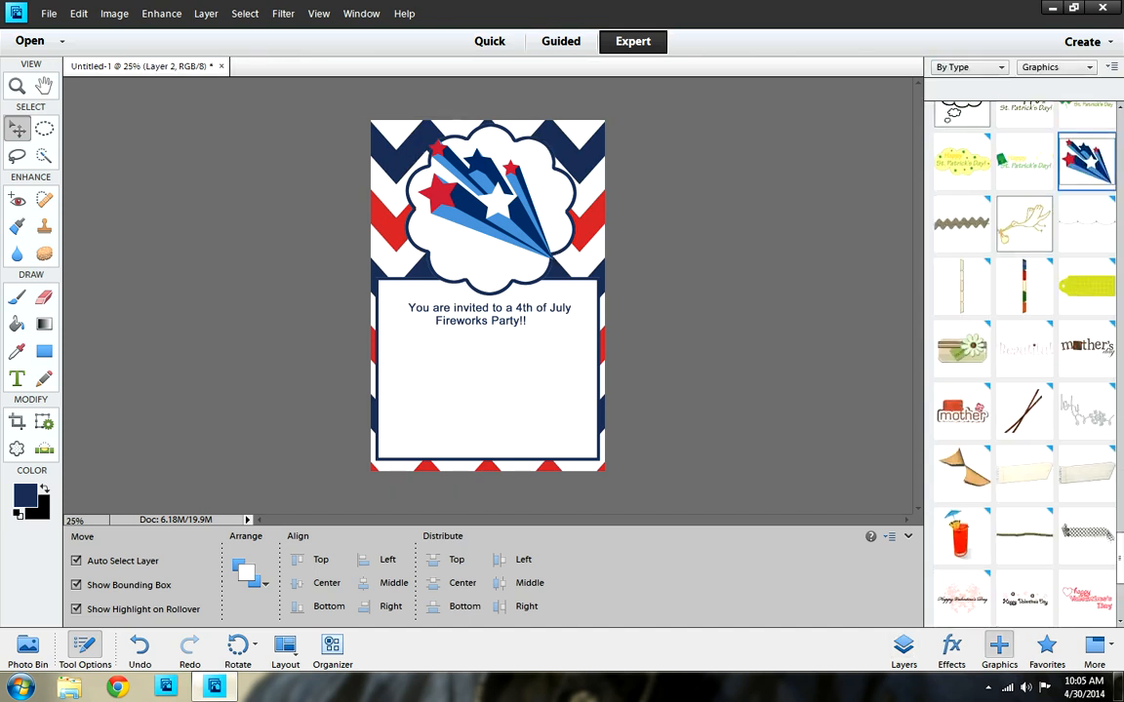
scroll(1024, 361, "up", 8)
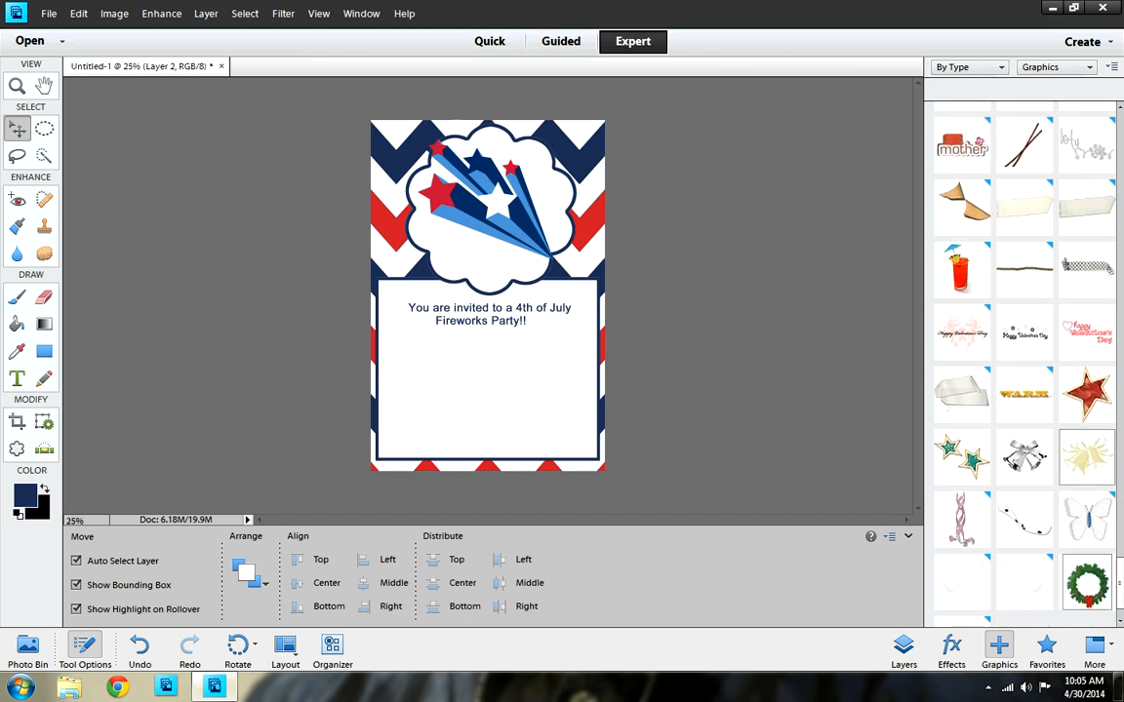
scroll(1024, 361, "up", 8)
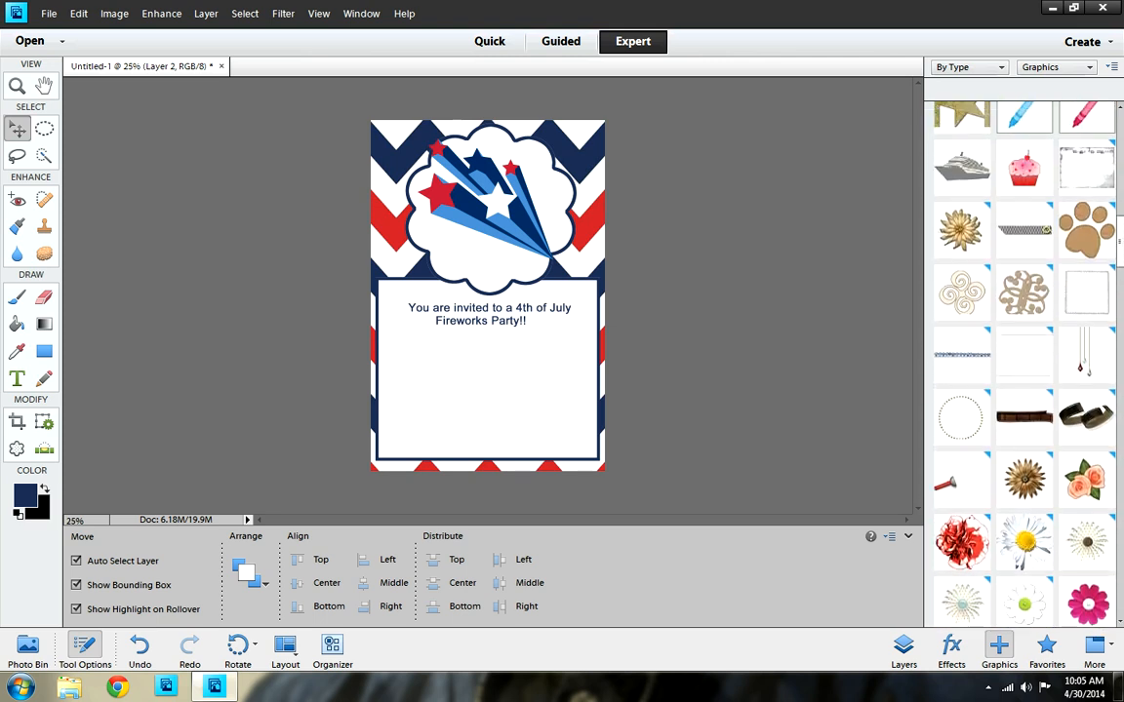
scroll(1022, 361, "up", 1)
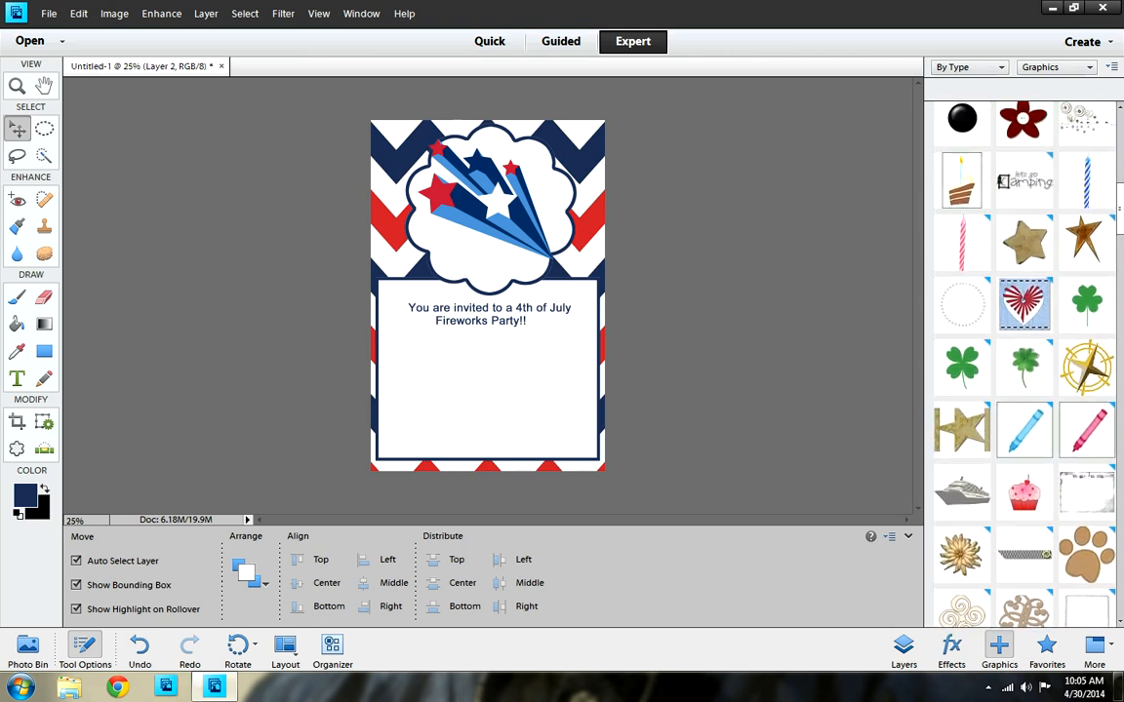
scroll(1023, 361, "up", 2)
scroll(1023, 361, "up", 8)
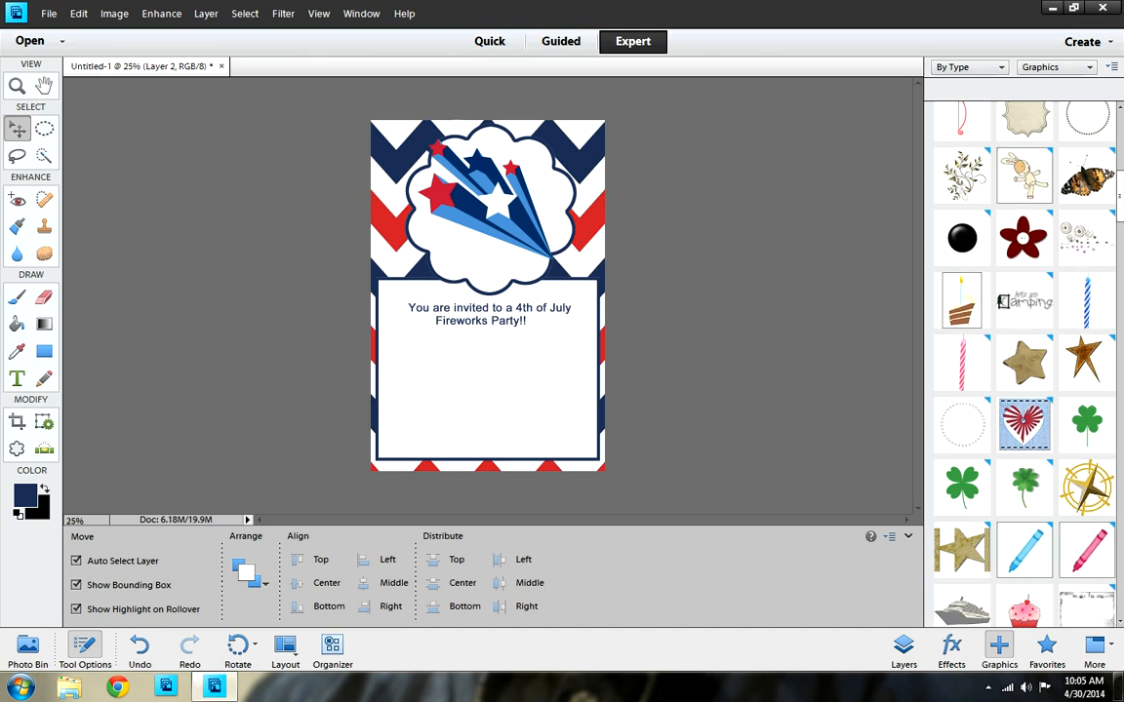
scroll(1024, 380, "down", 8)
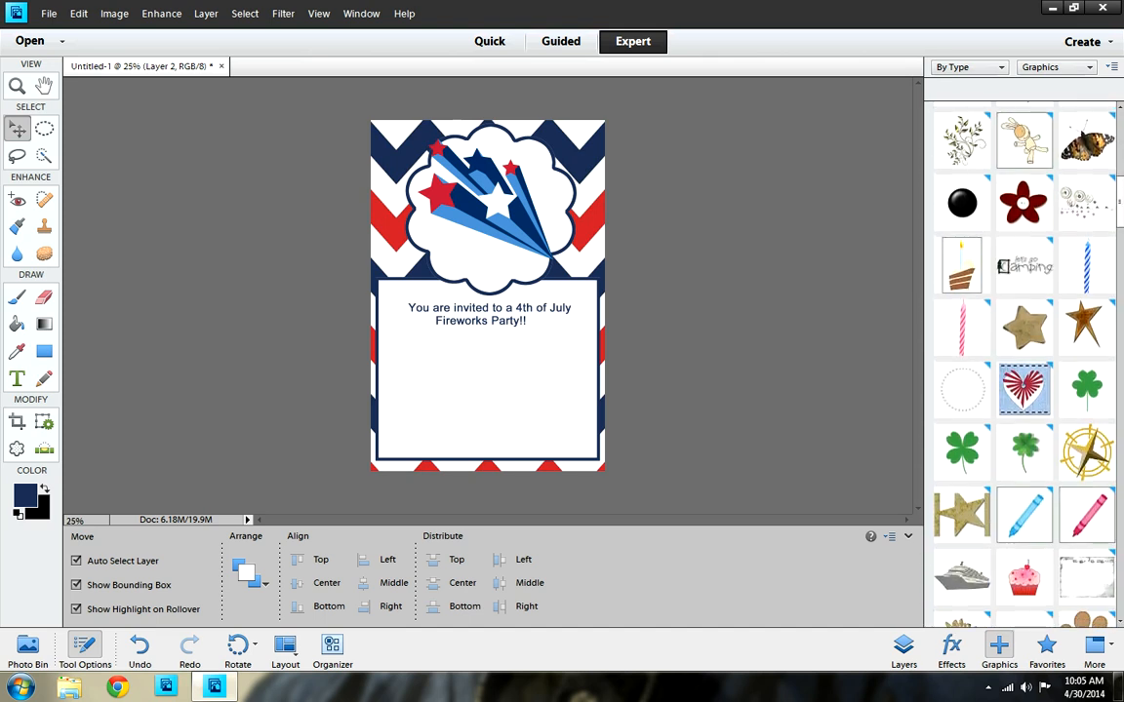
left_click_drag(1024, 325, 389, 439)
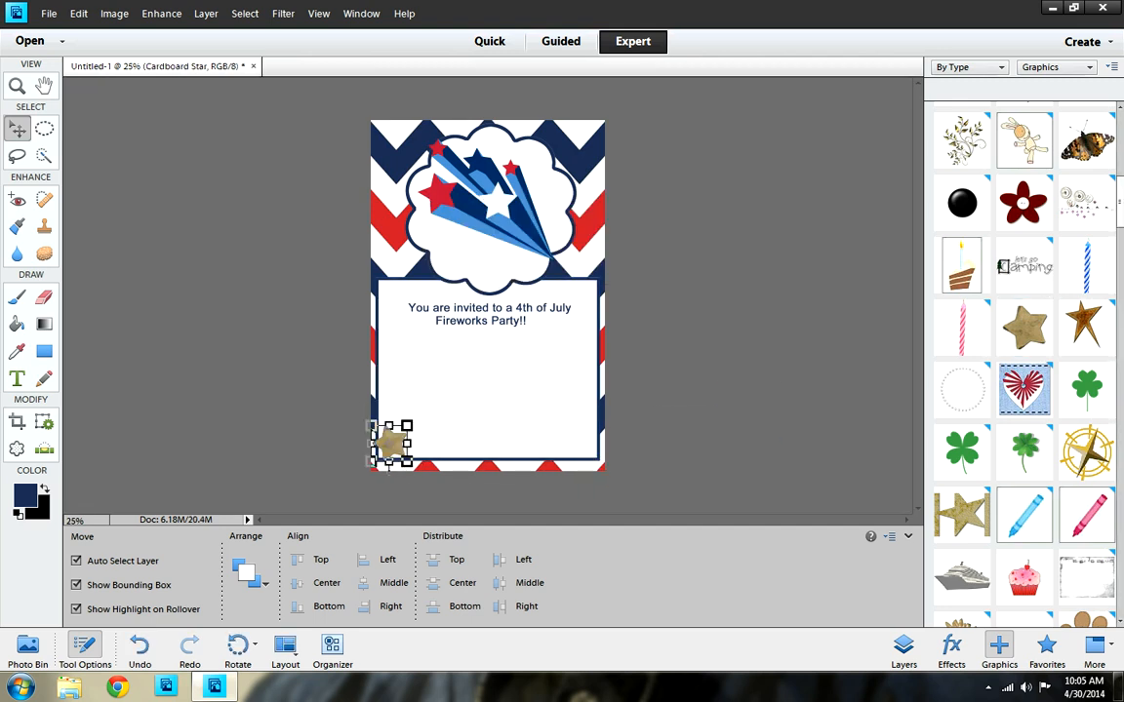
Nudge the cardboard star down and left into the invitation's bottom-left corner.
key("Left")
key("Left")
key("Left")
key("Left")
key("Left")
key("Right")
key("Up")
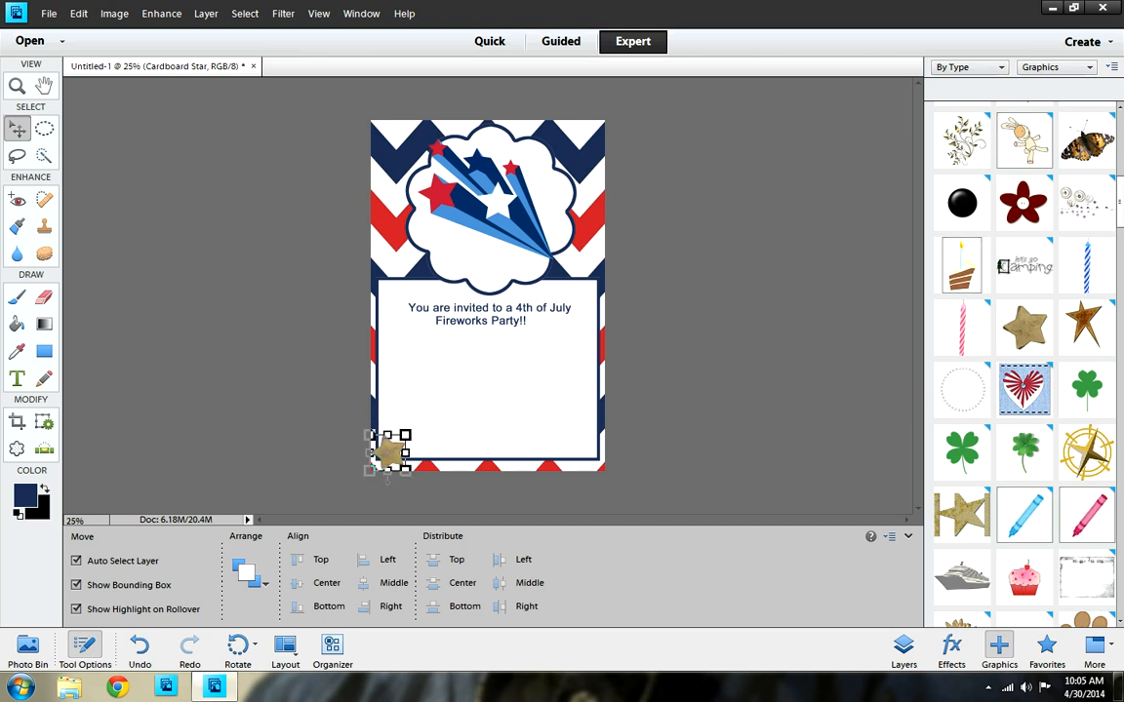
Scale the cardboard star down proportionally, keeping it over the rectangle's lower-left corner.
key("ctrl+t")
left_click_drag(386, 476, 387, 461)
left_click(348, 492)
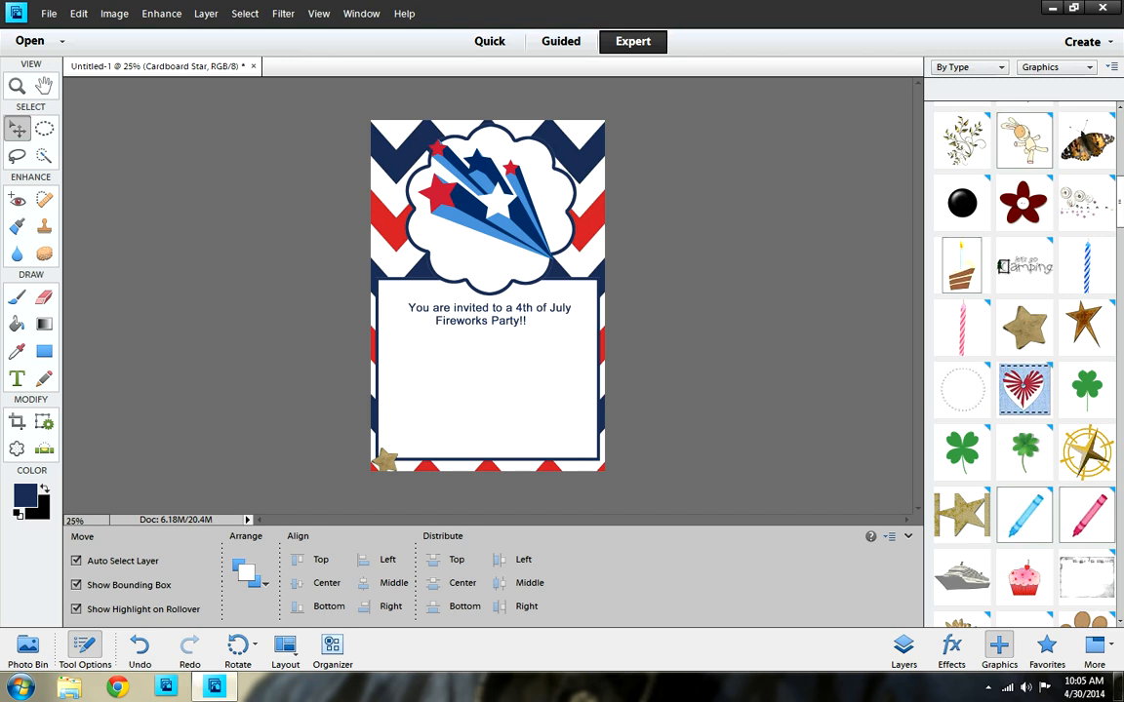
left_click(384, 457)
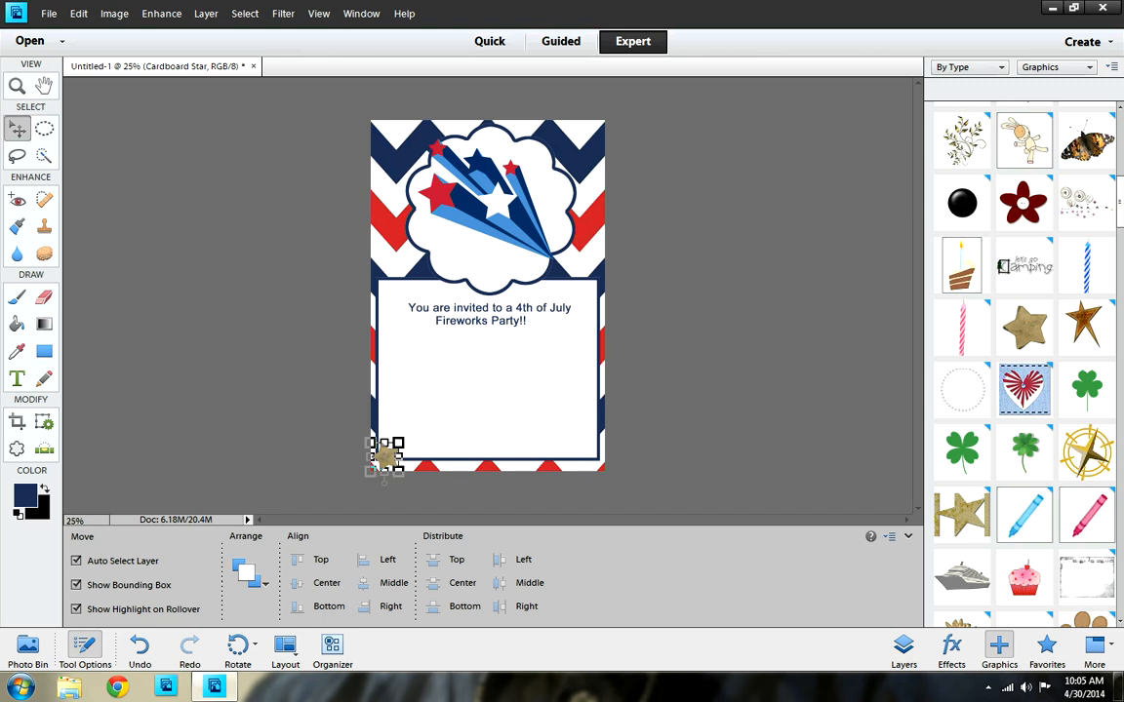
Duplicate the Cardboard Star layer and move the copy straight across to the invitation's bottom-right corner.
left_click(904, 652)
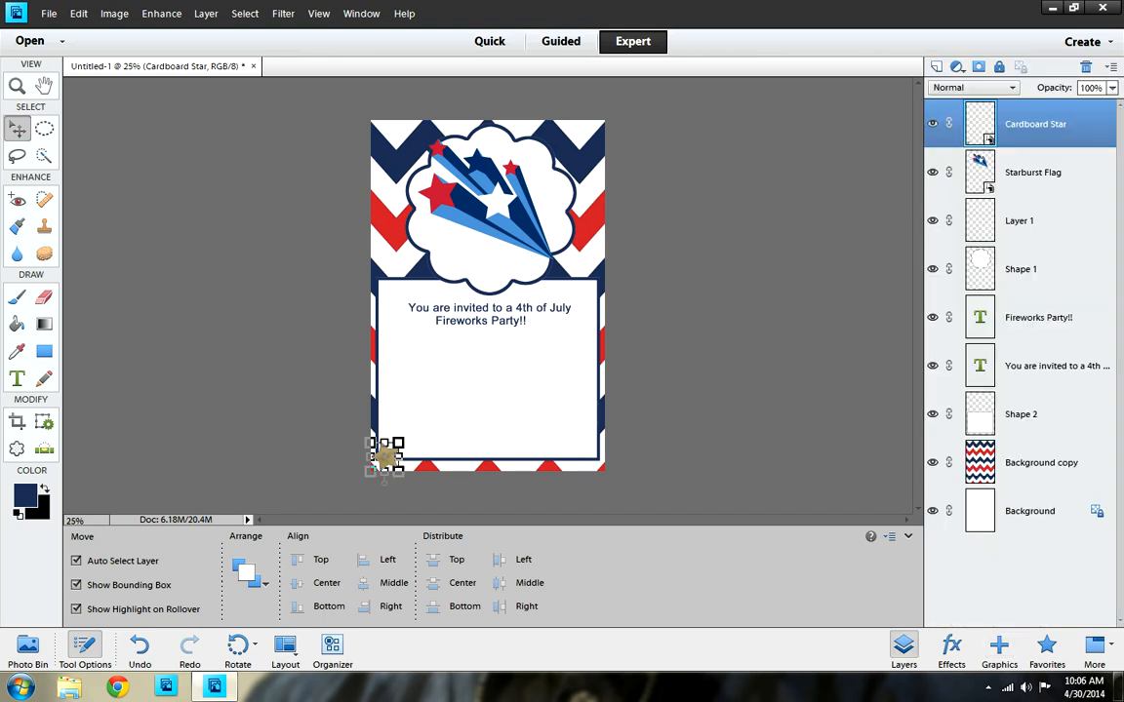
right_click(985, 124)
left_click(935, 161)
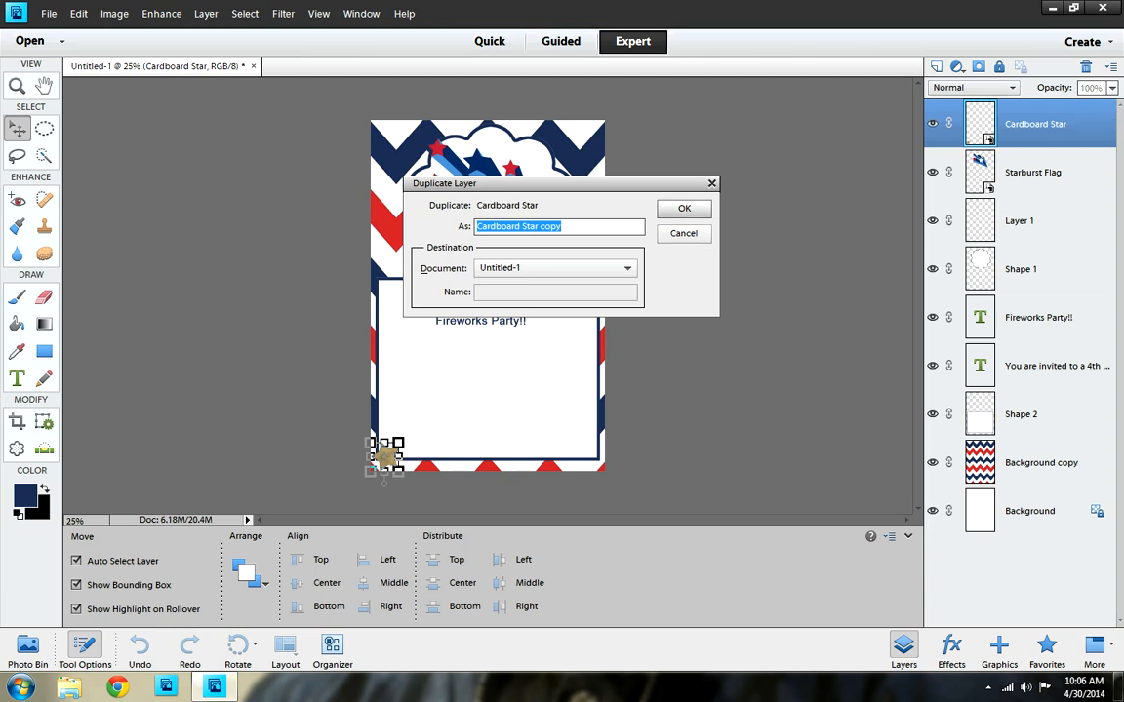
key("Return")
left_click_drag(384, 456, 585, 455)
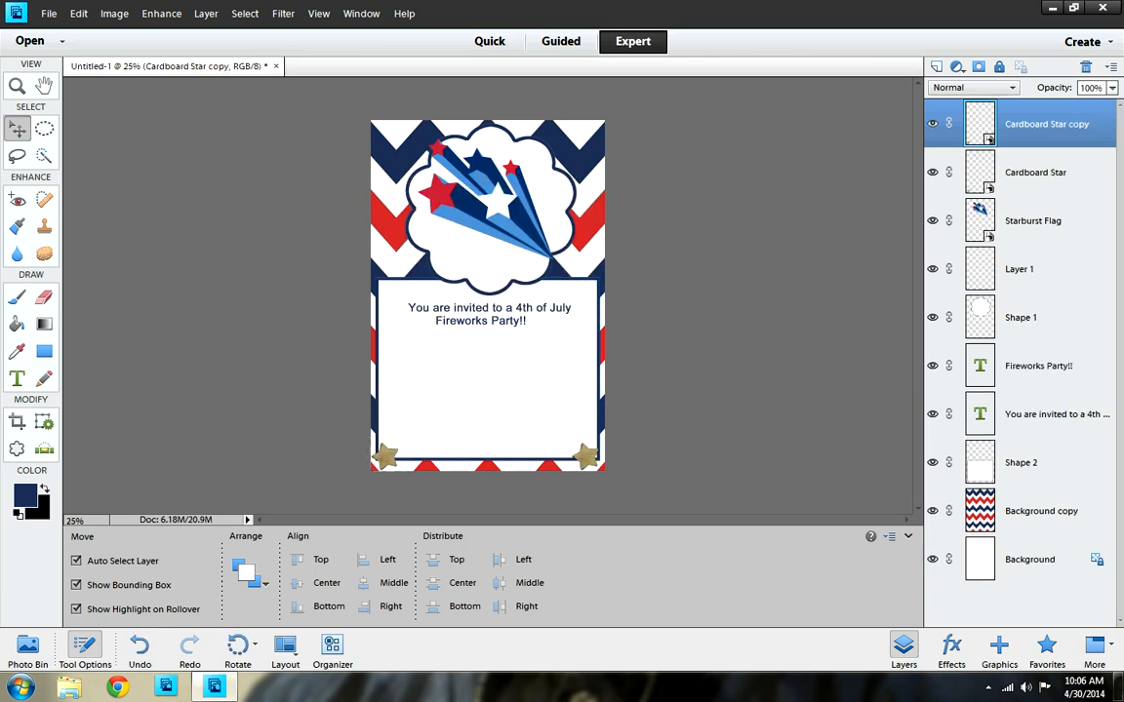
Duplicate the Cardboard Star copy layer, move the new star to the white rectangle's upper-right corner and rotate it about 31 degrees.
right_click(987, 124)
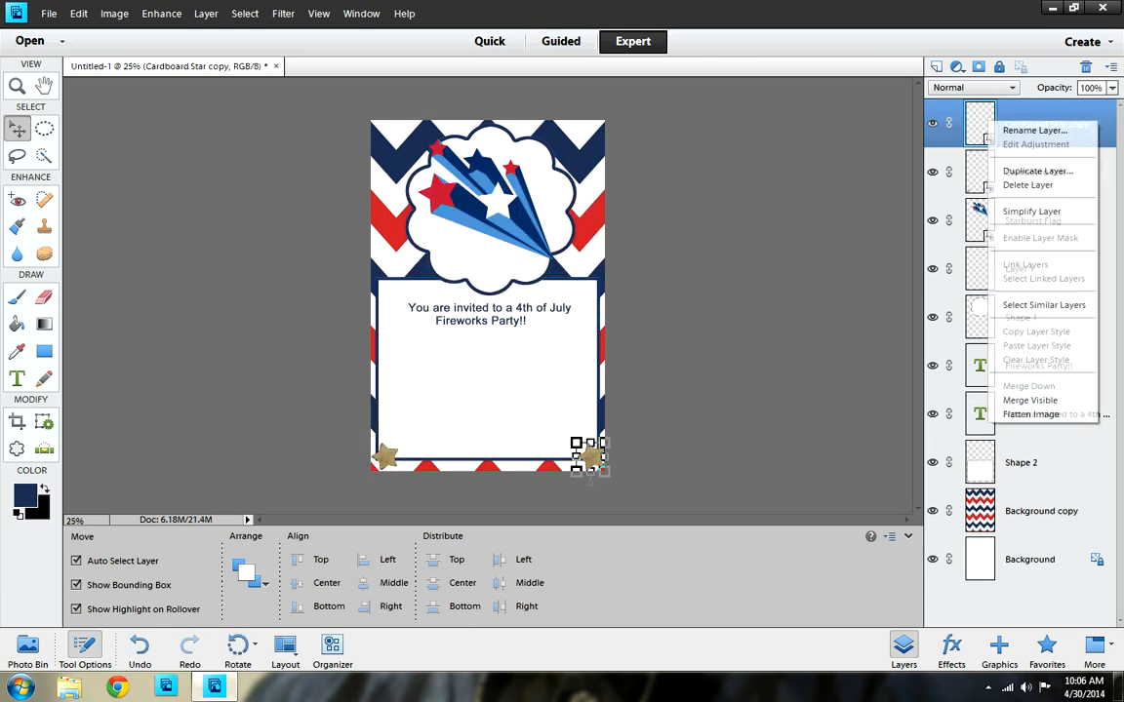
left_click(1037, 171)
key("Return")
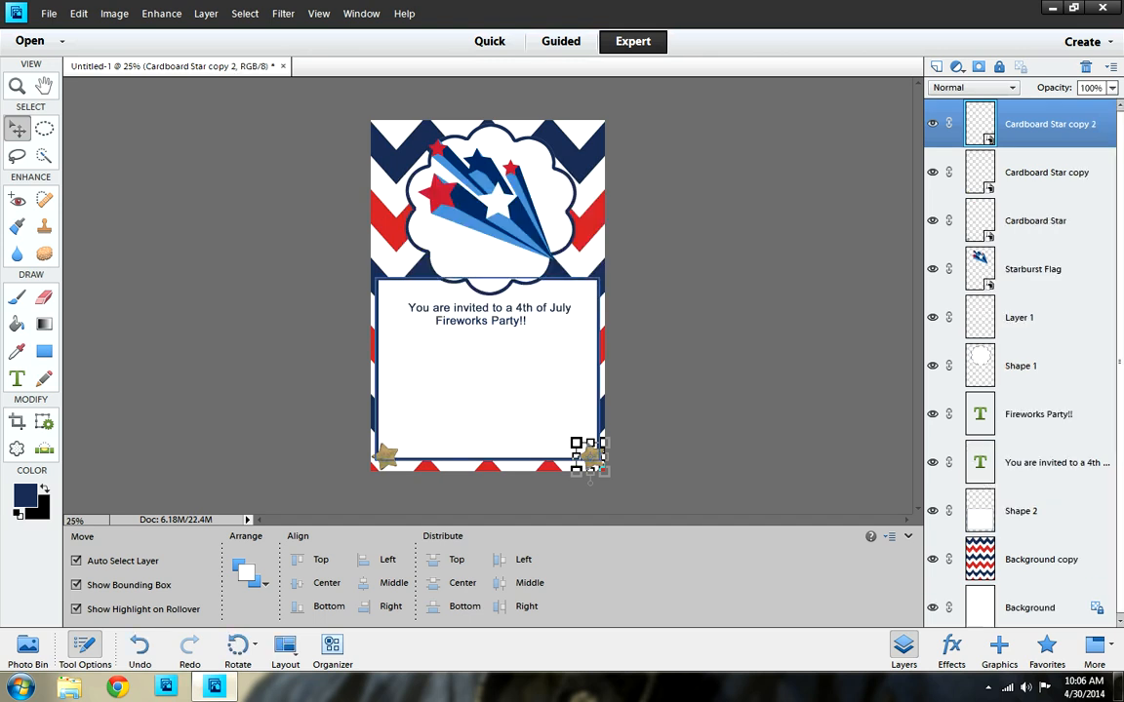
left_click_drag(590, 474, 599, 301)
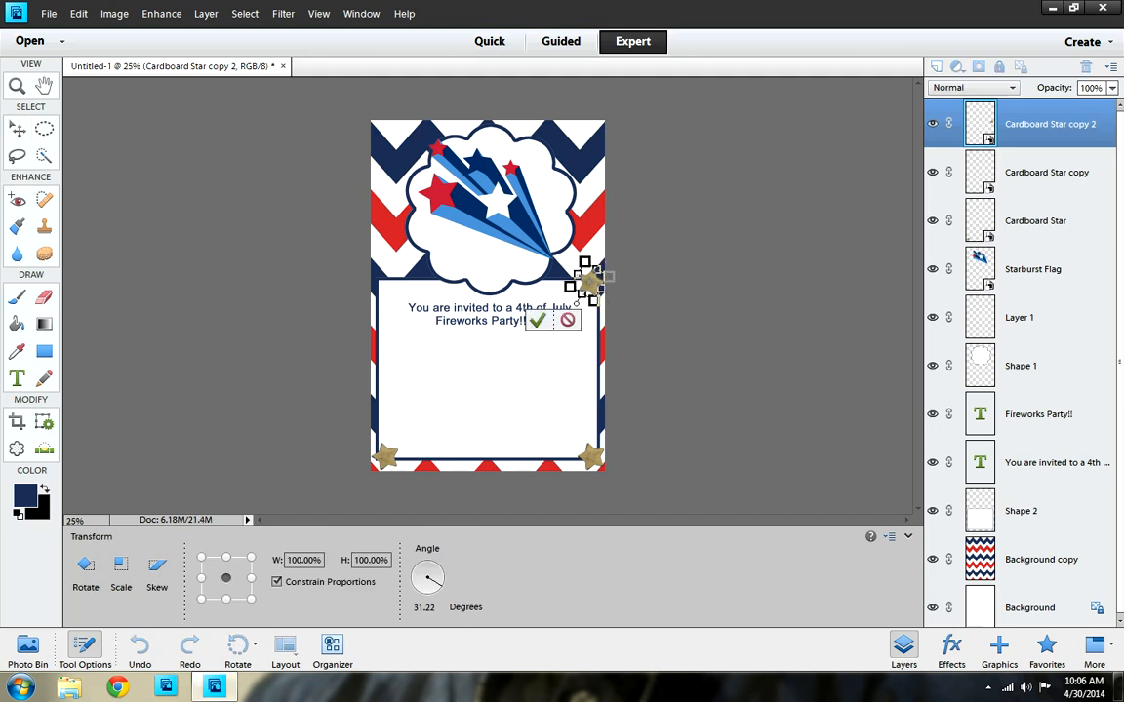
key("Return")
Duplicate the upper-right star, move the copy to the white rectangle's upper-left corner and rotate it about -28 degrees.
right_click(983, 123)
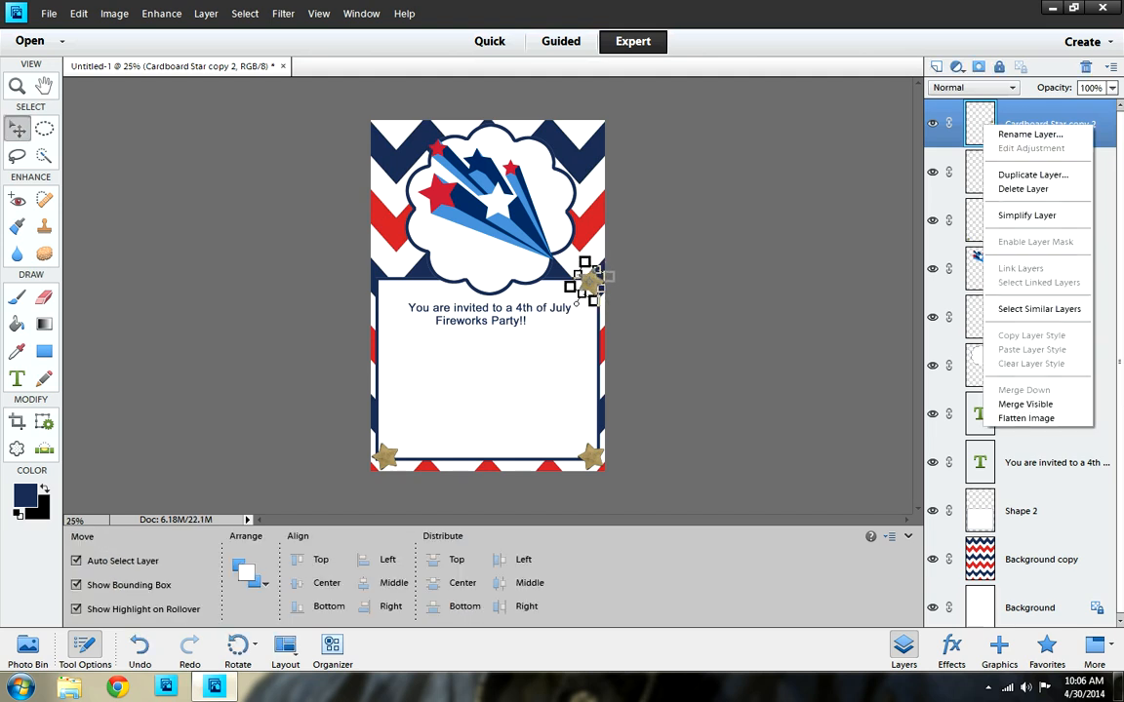
left_click(1032, 175)
left_click(684, 208)
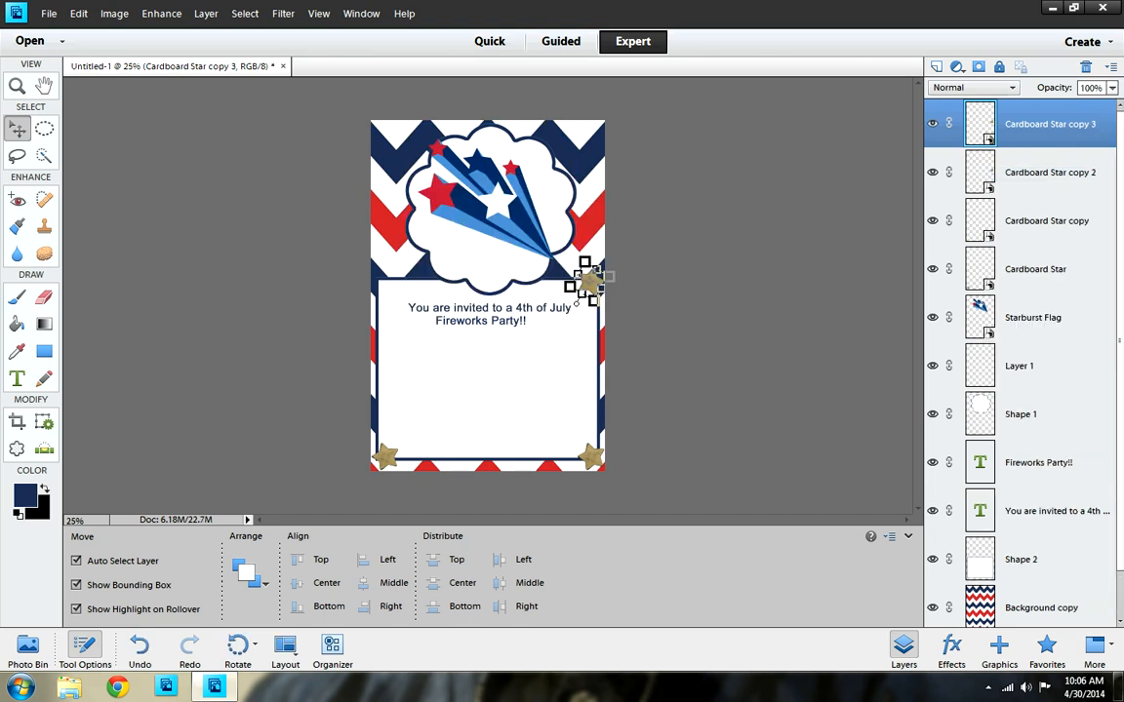
left_click_drag(585, 283, 375, 266)
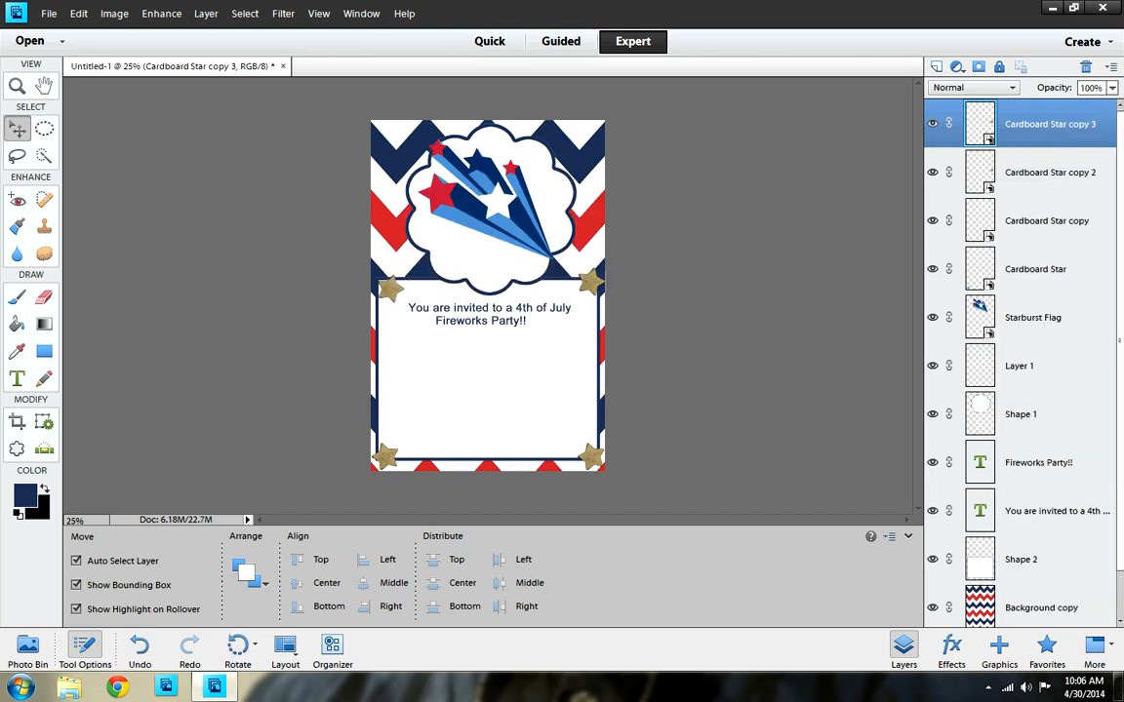
left_click_drag(369, 303, 381, 306)
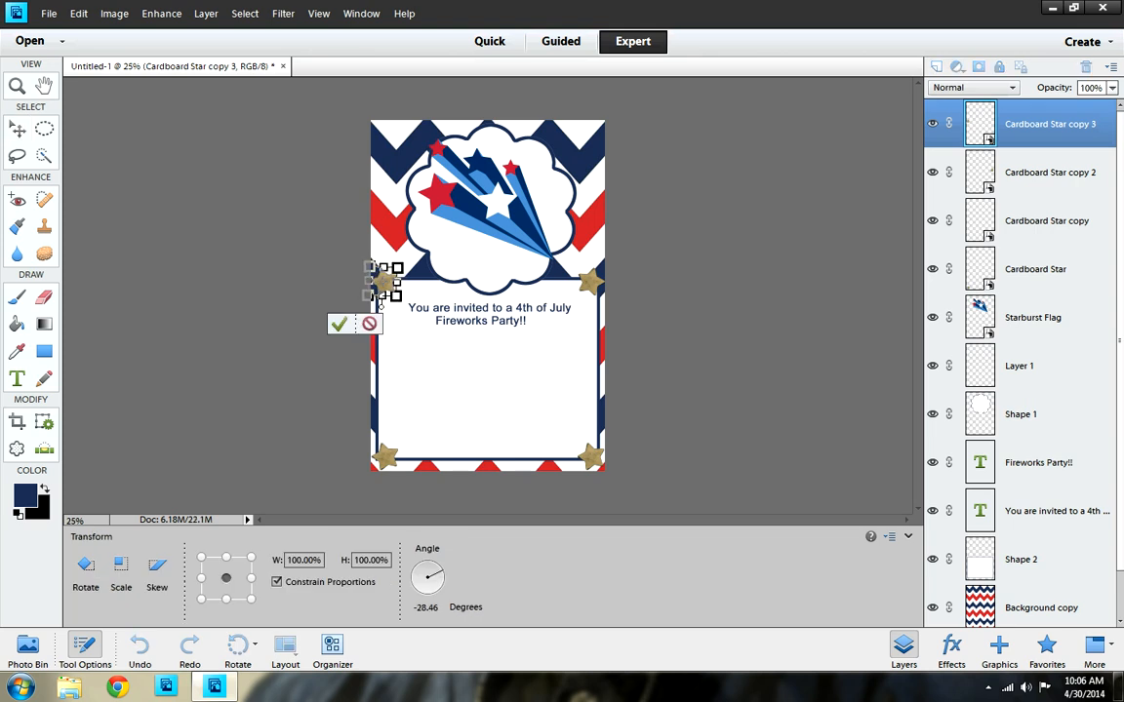
key("Return")
Rotate the cardboard star at the invitation's bottom-right corner slightly clockwise and apply the rotation.
left_click(589, 458)
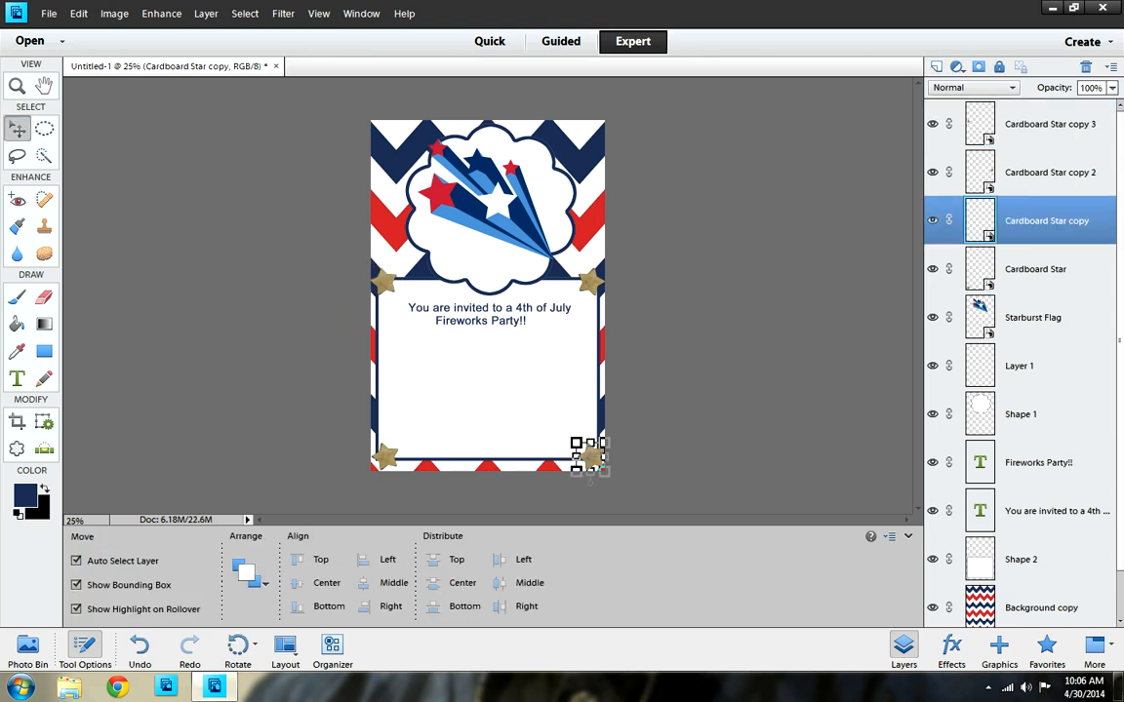
left_click_drag(590, 481, 575, 477)
left_click(536, 495)
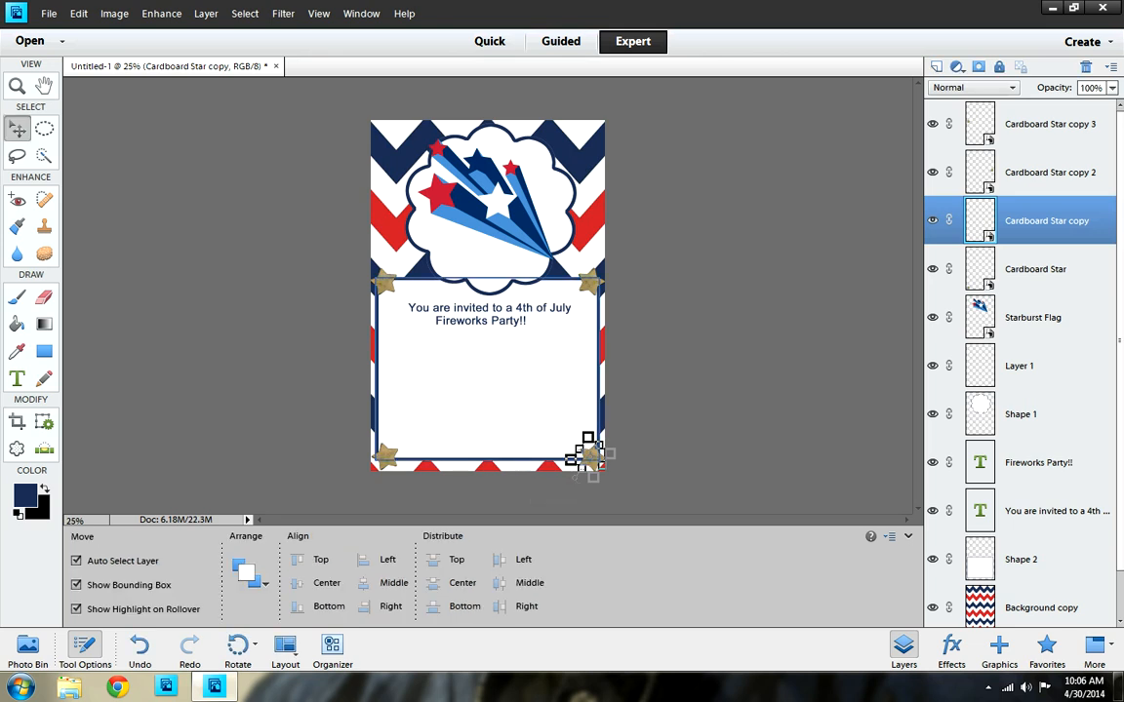
left_click(536, 439)
left_click(536, 467)
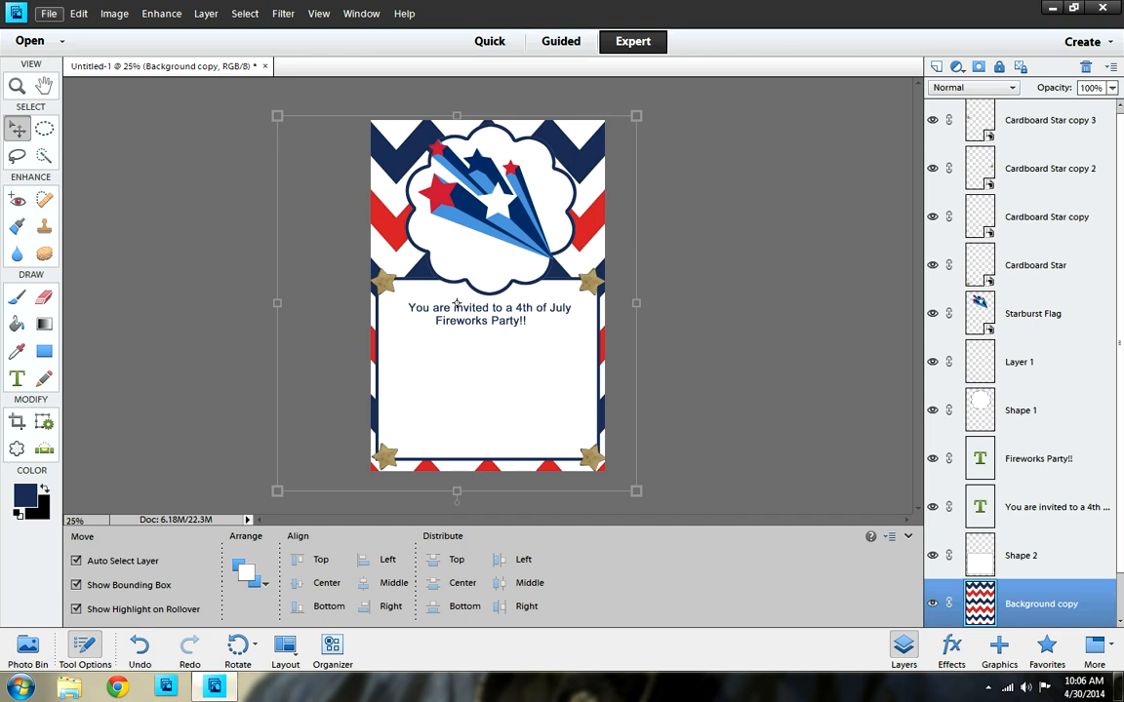
left_click(47, 13)
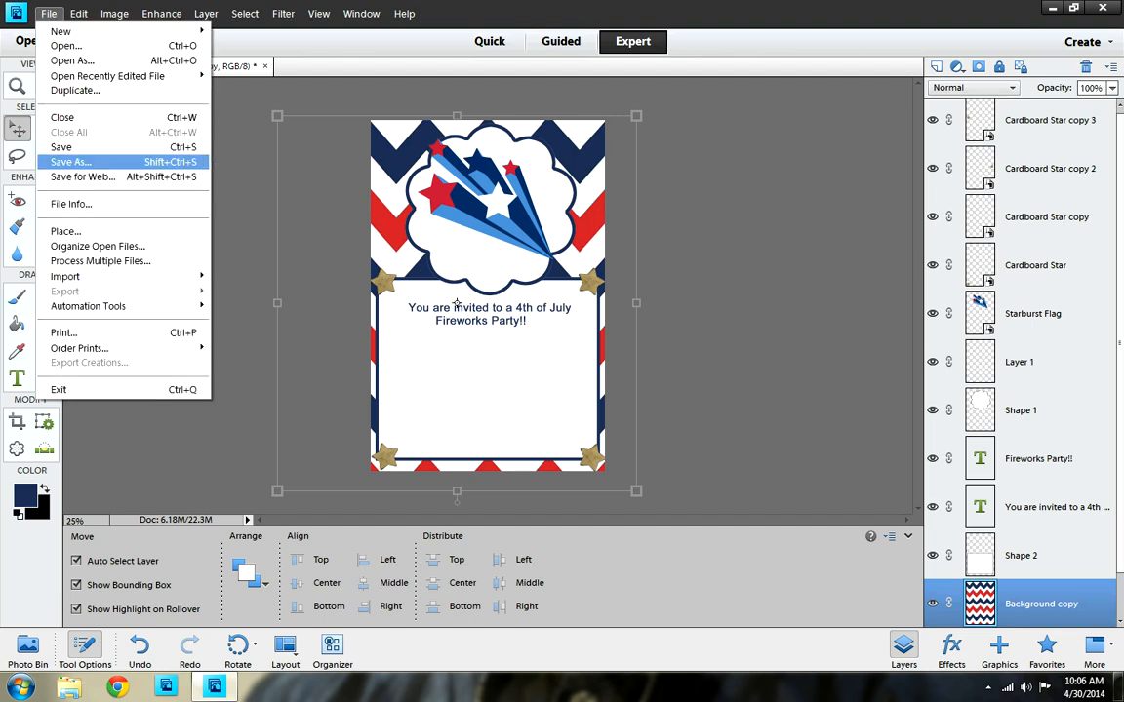
left_click(88, 146)
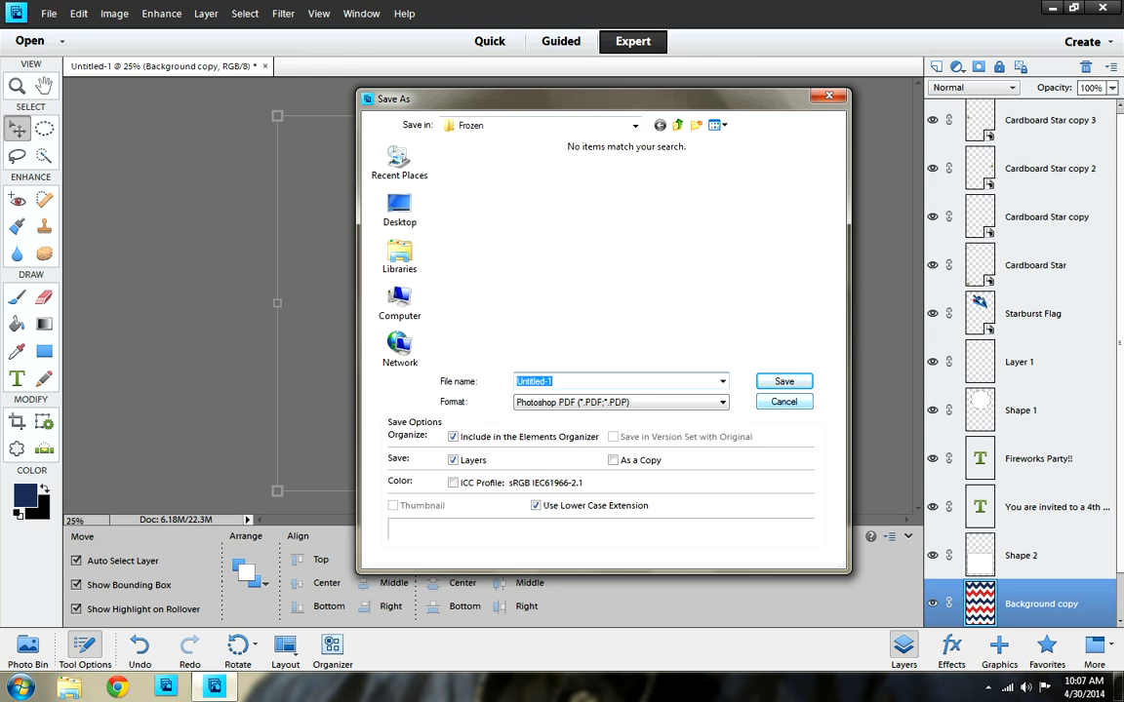
key("Escape")
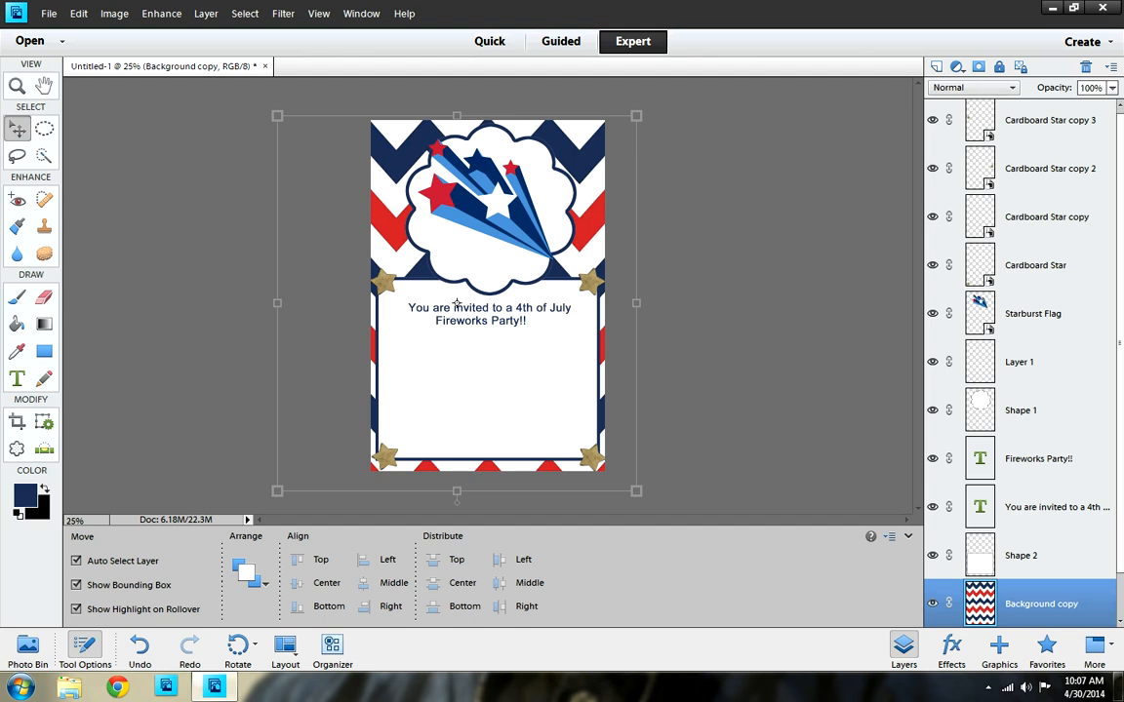
Open the Save As settings, choose the JPEG format for the invitation and leave without saving.
key("alt")
key("f")
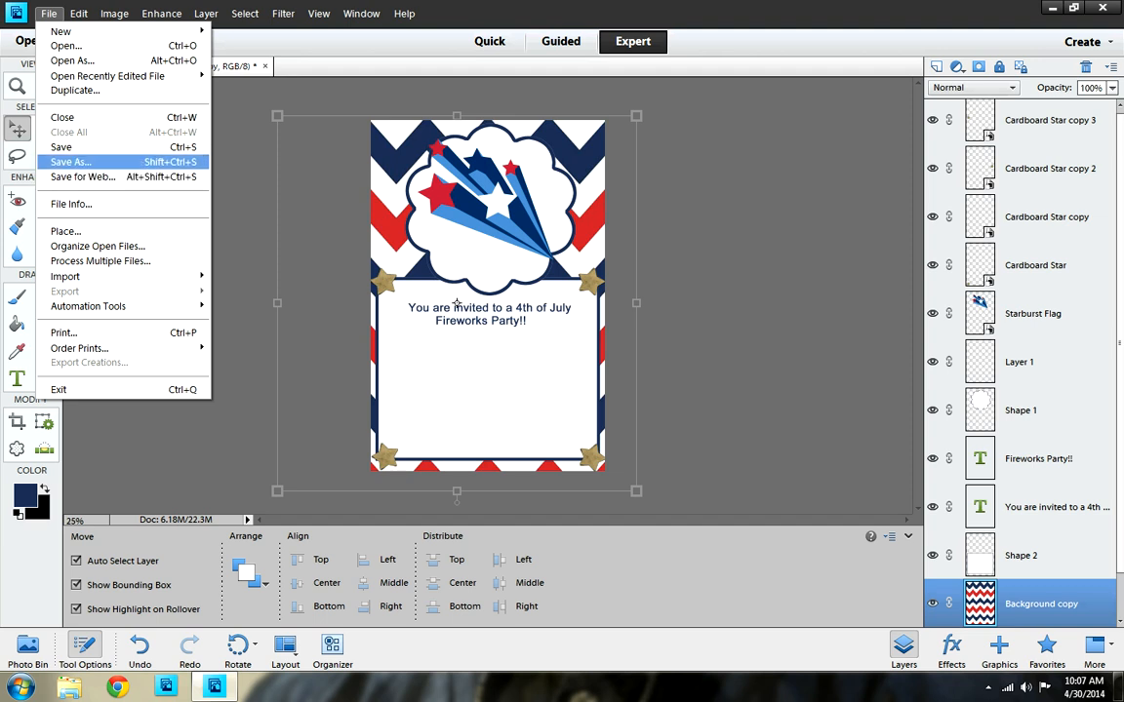
left_click(71, 162)
left_click(621, 402)
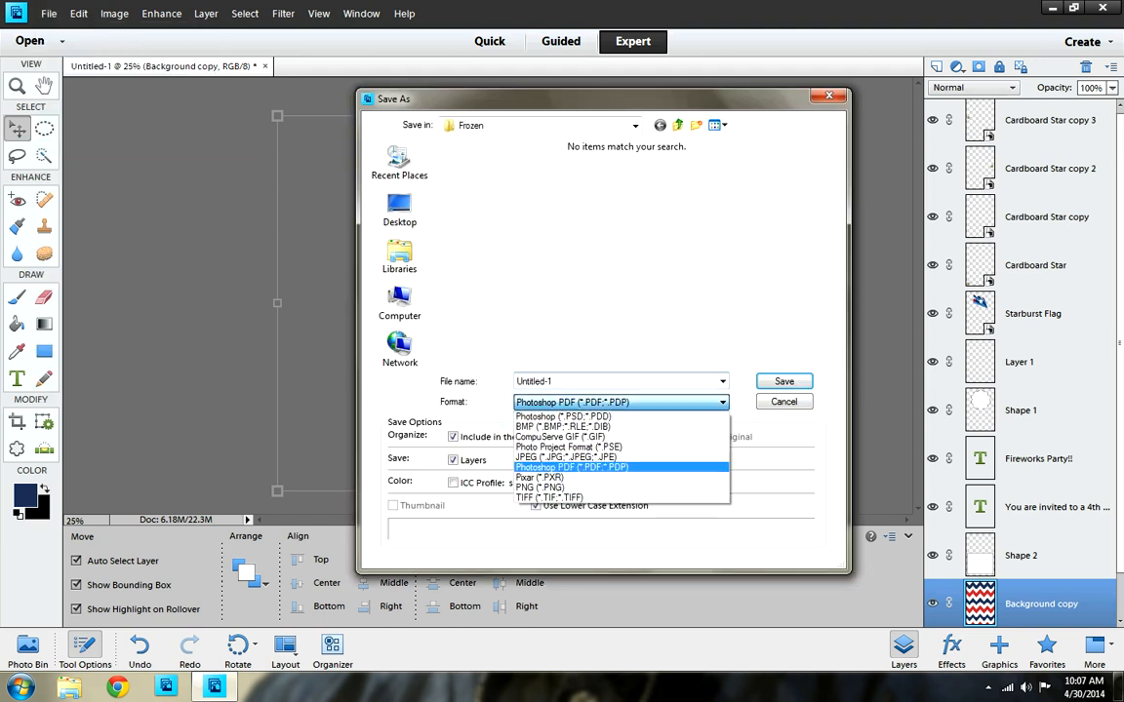
left_click(568, 456)
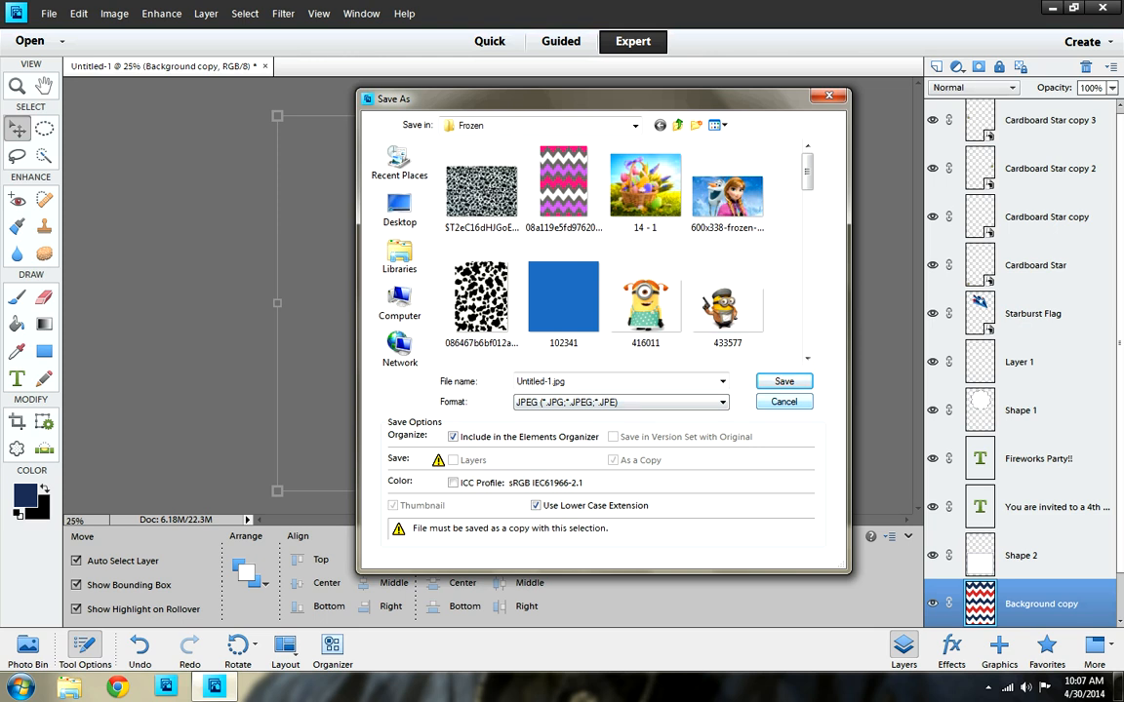
left_click(783, 402)
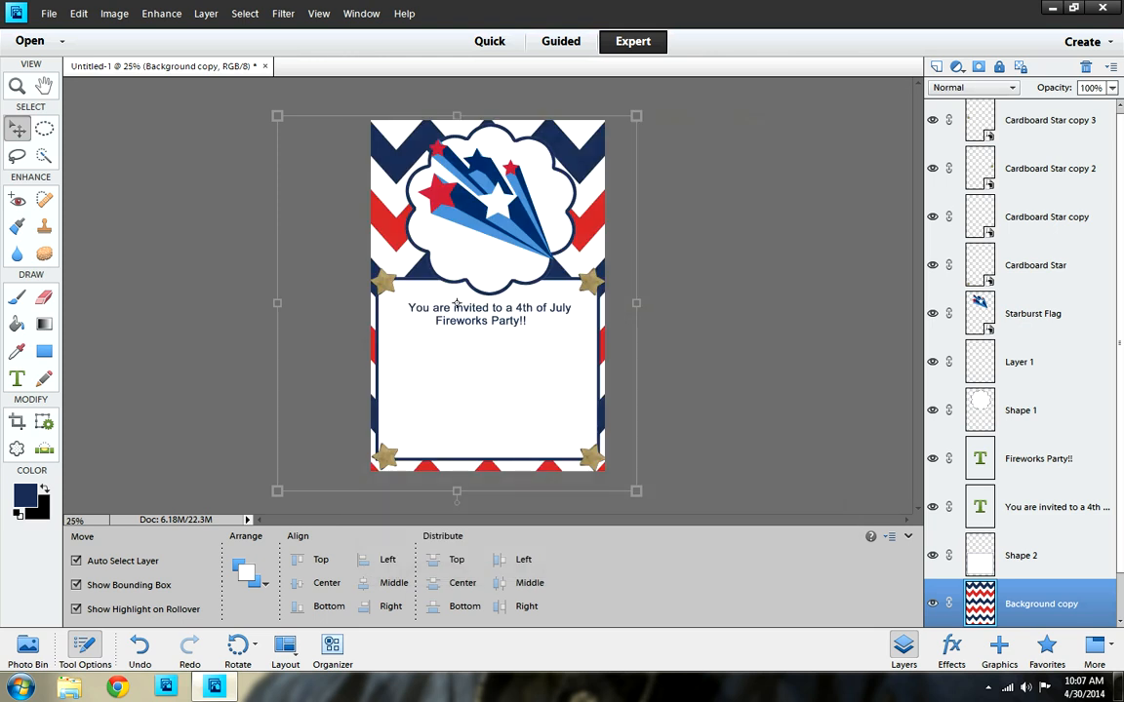